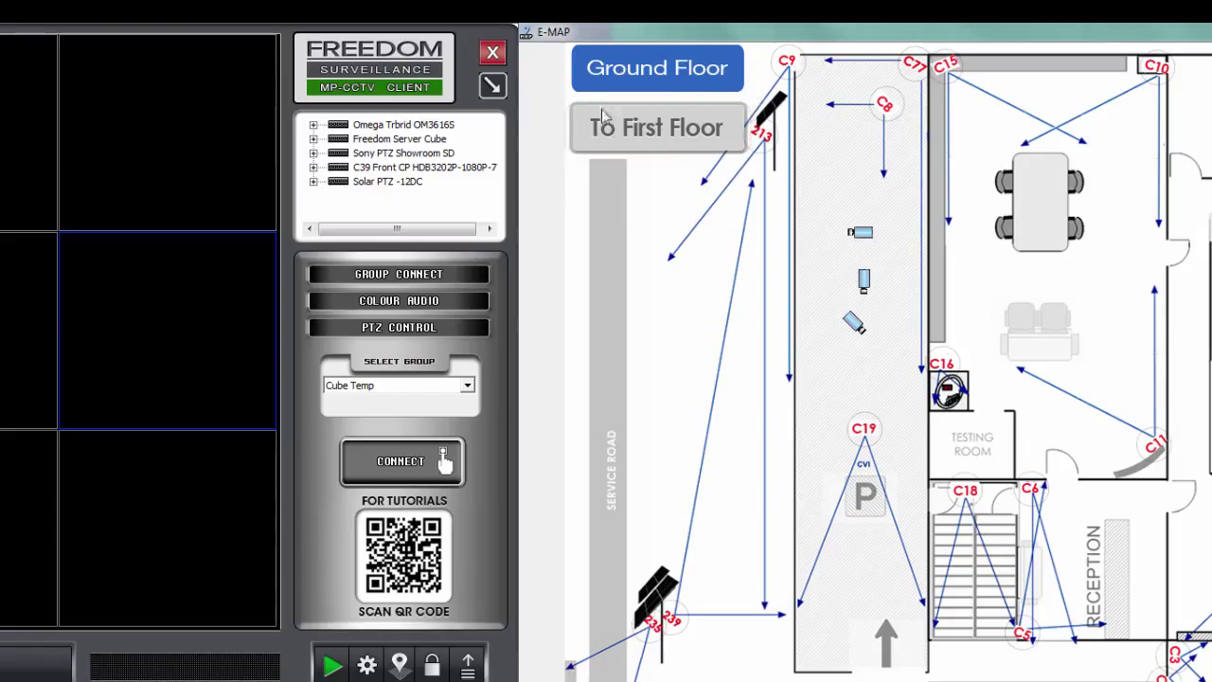
Step: Return the E-MAP to the ground floor and drag camera 239 and the 400W Solar PTZ into video tiles
click(654, 134)
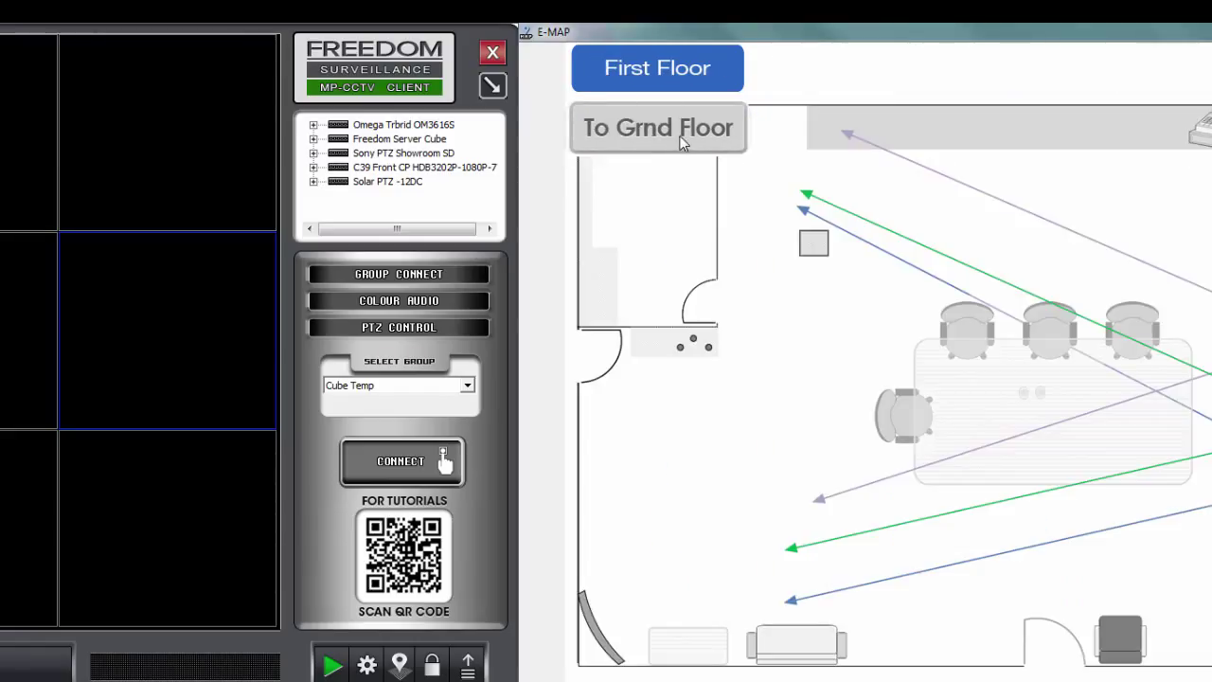
click(630, 132)
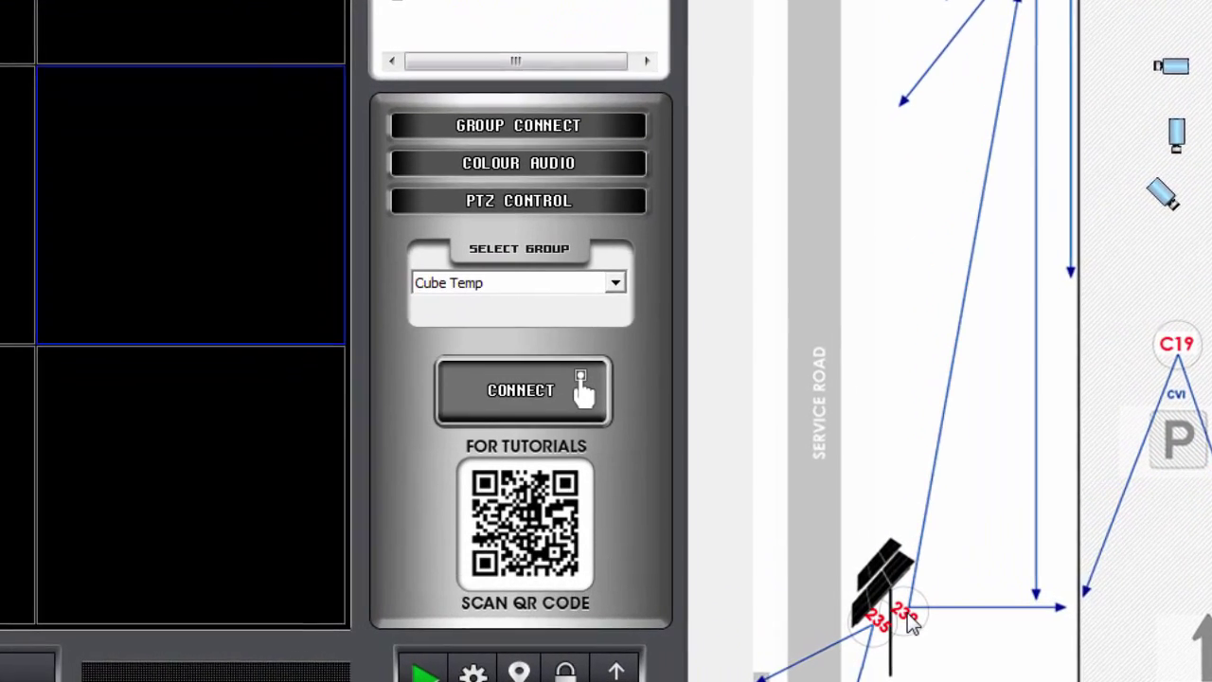
click(673, 620)
drag(968, 621, 184, 194)
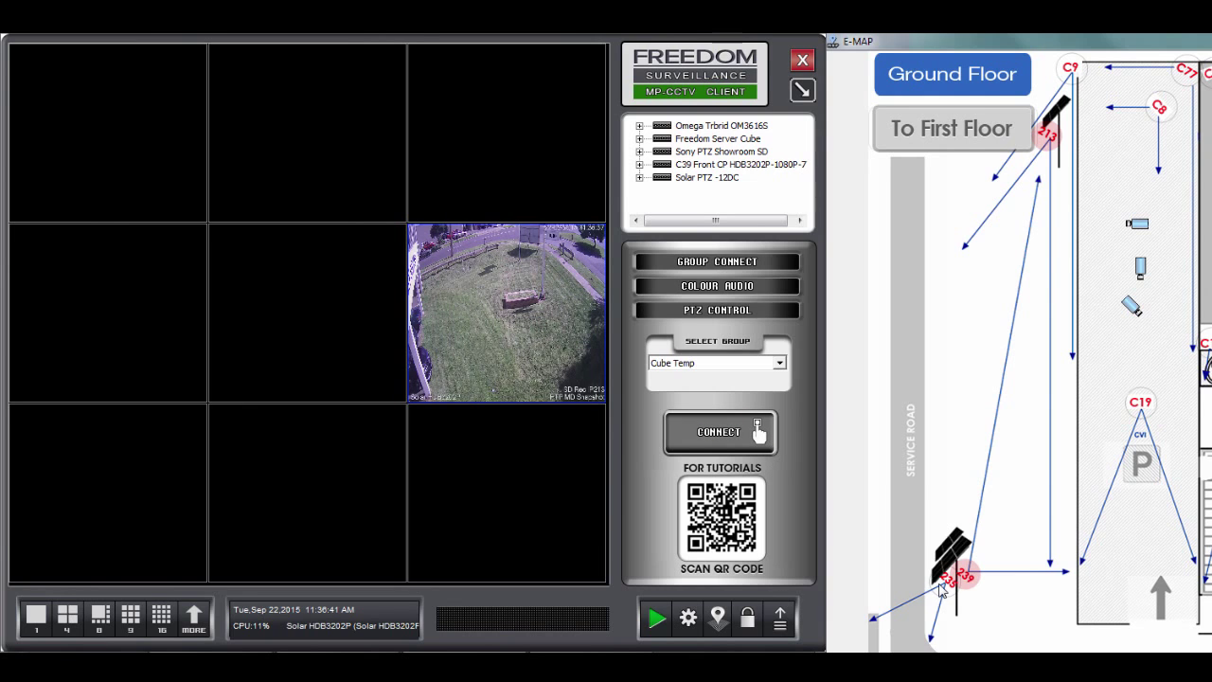
drag(386, 334, 388, 334)
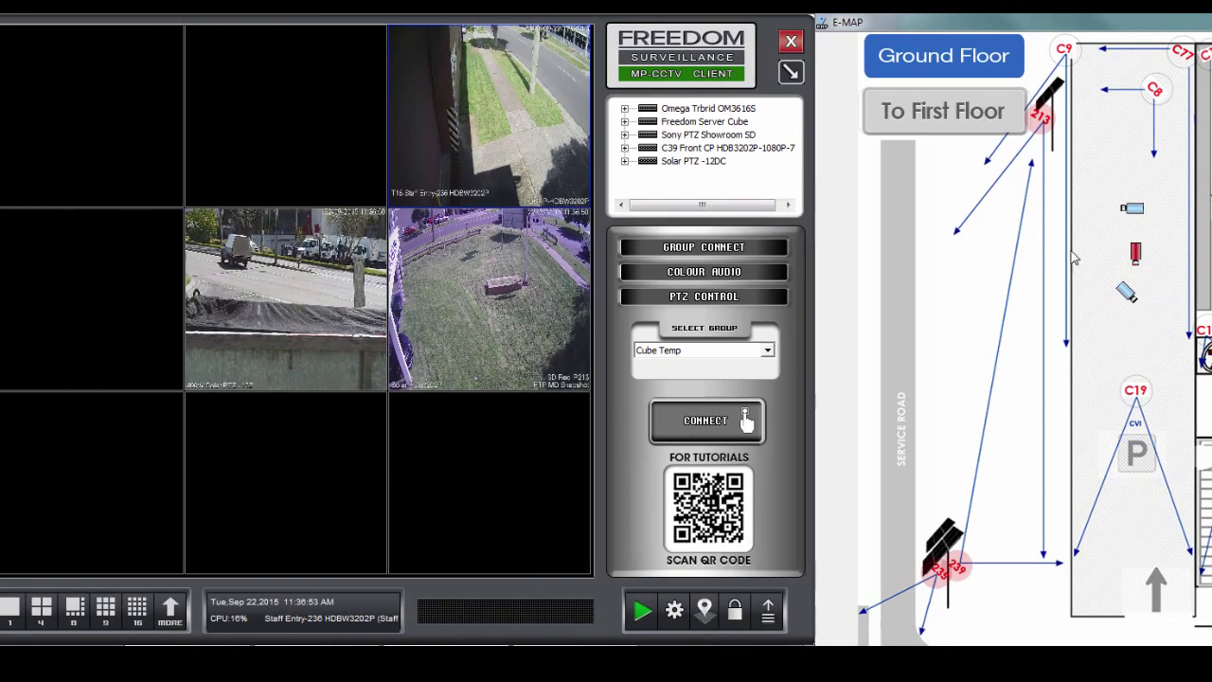
click(262, 108)
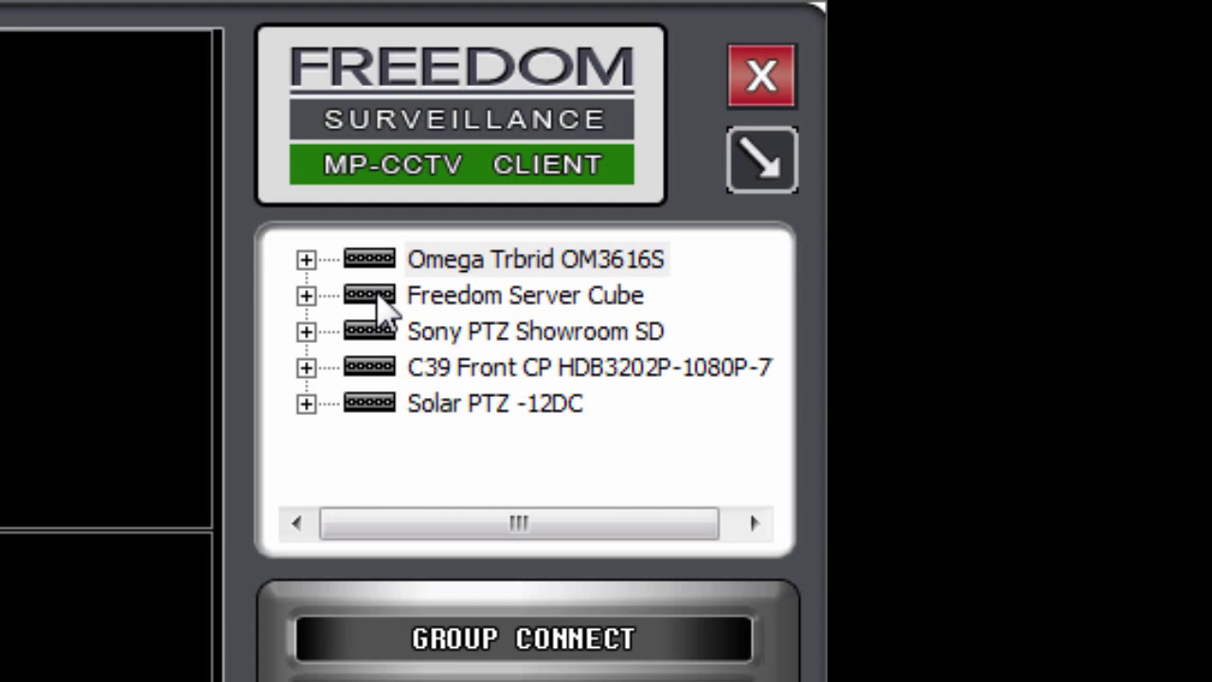
Step: Expand Omega Trbrid OM3616S and play T2 top-left, T3 top-right and T6 Showroom bottom-right
click(307, 261)
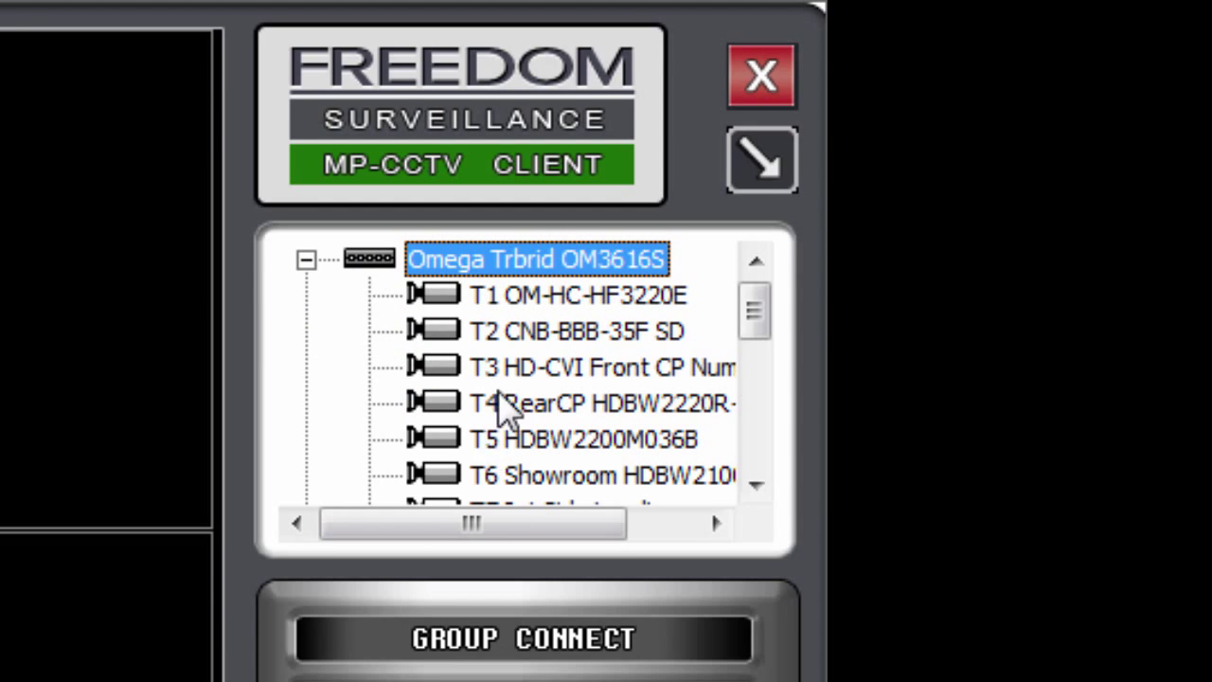
scroll(521, 389, down, 2)
scroll(512, 461, down, 2)
scroll(525, 432, up, 4)
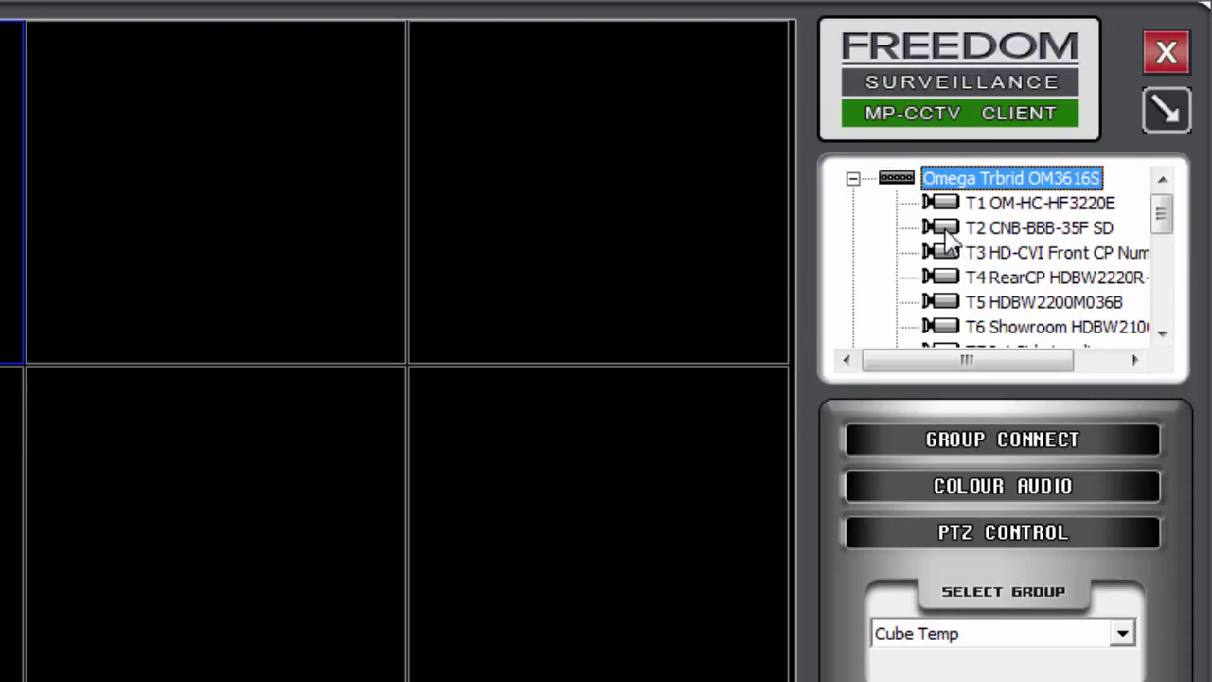
drag(947, 227, 236, 225)
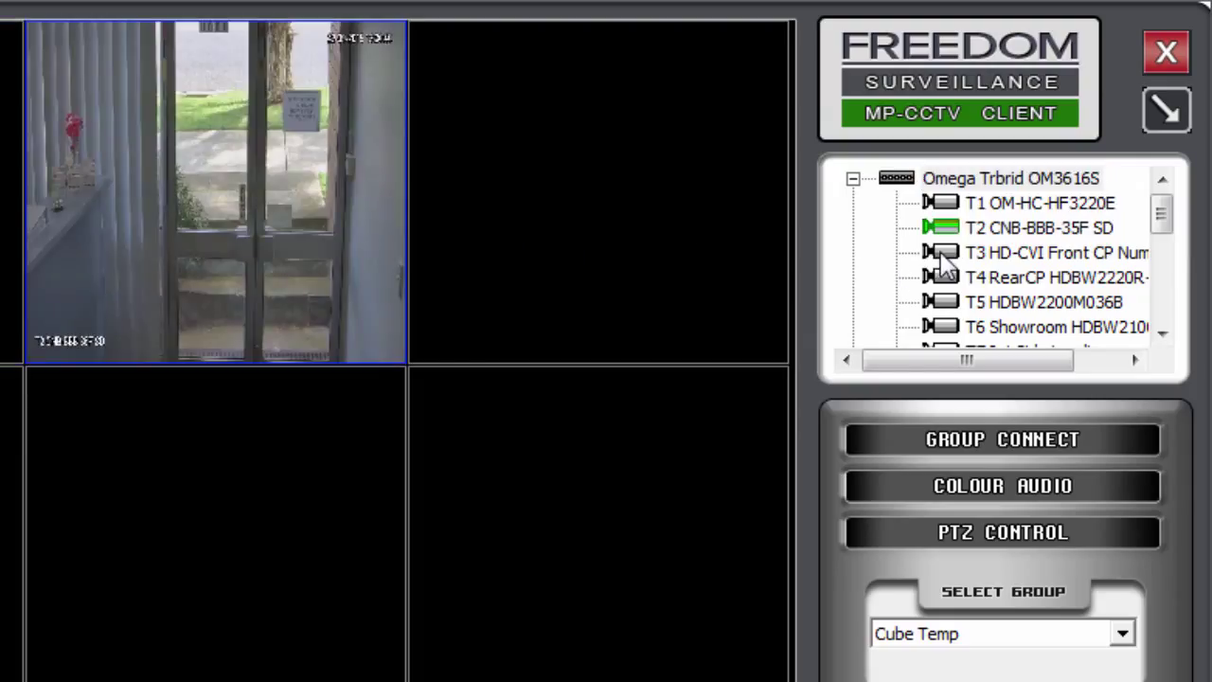
click(654, 238)
double_click(947, 252)
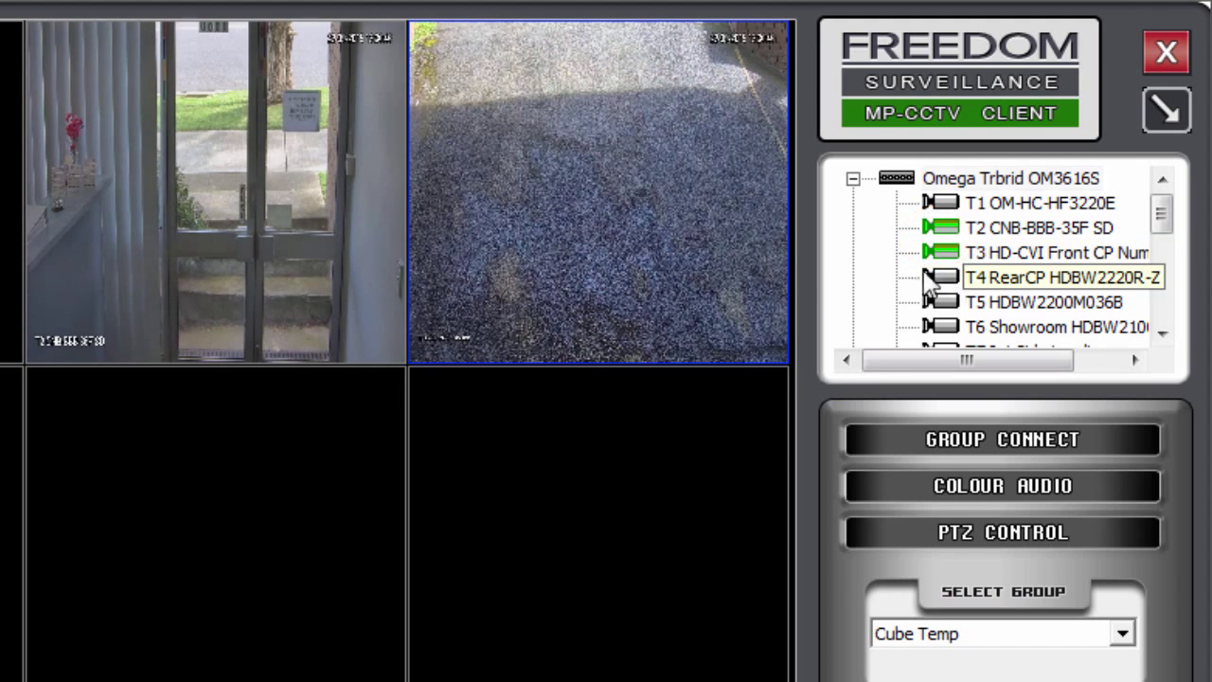
drag(1018, 326, 568, 432)
click(346, 495)
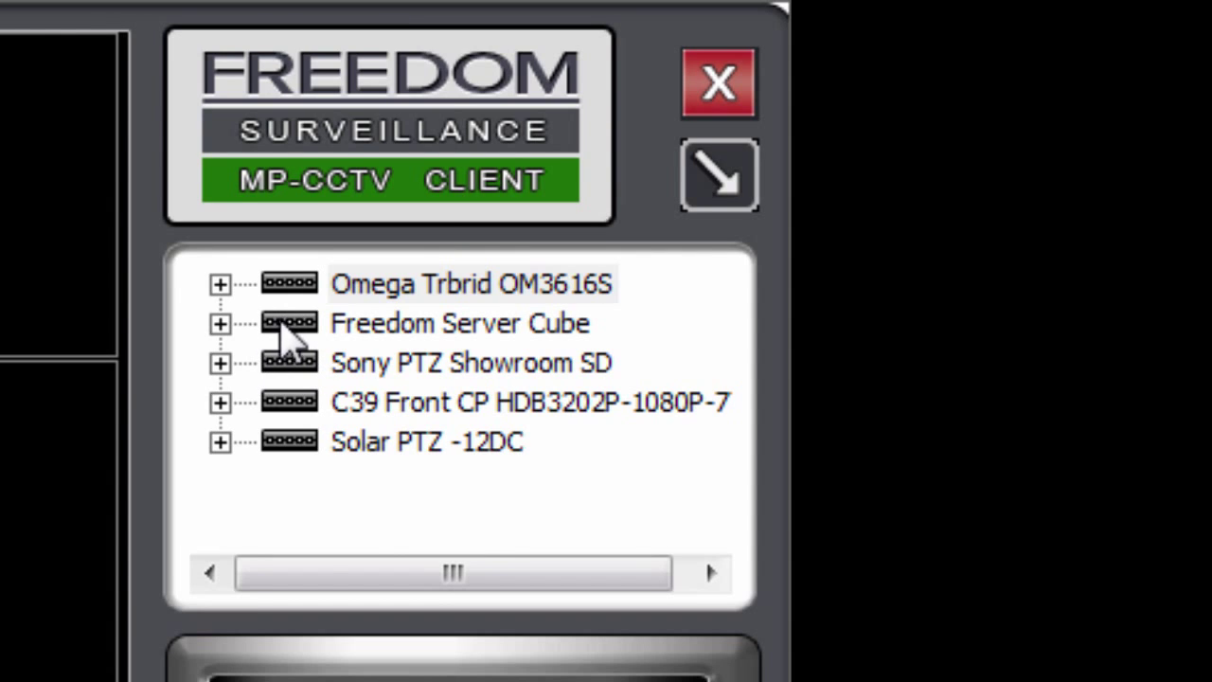
Step: Expand the Freedom Server Cube recorder and select its C06 front carpark camera
click(221, 323)
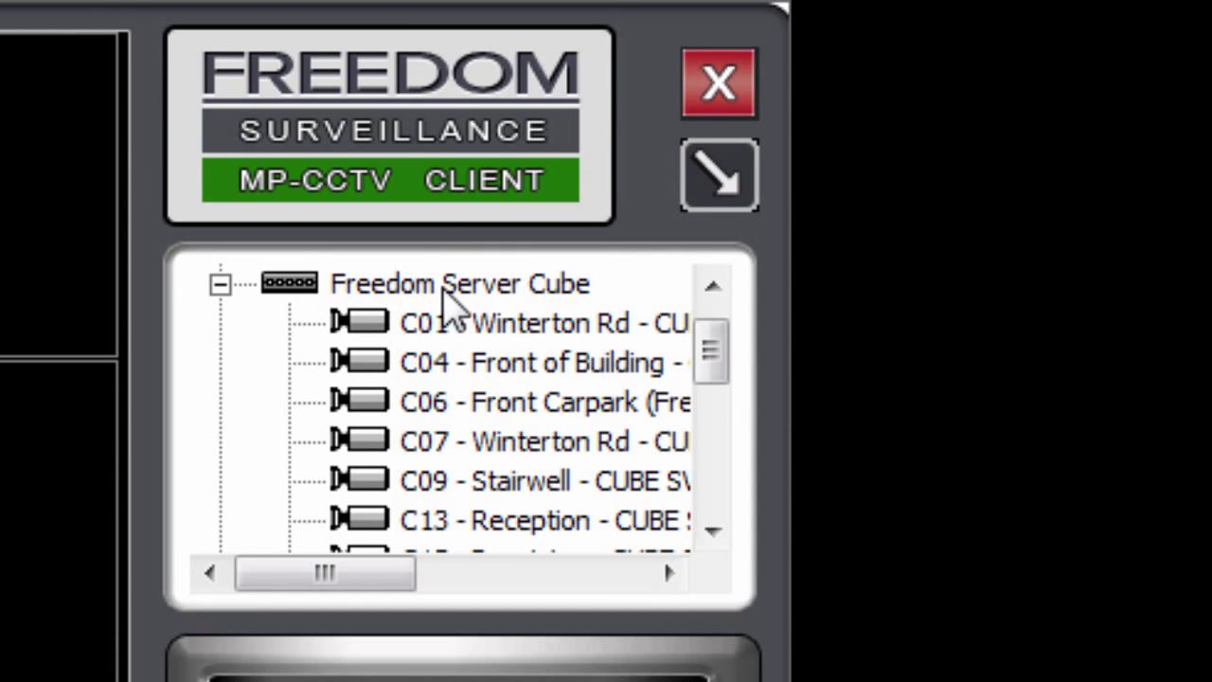
click(485, 296)
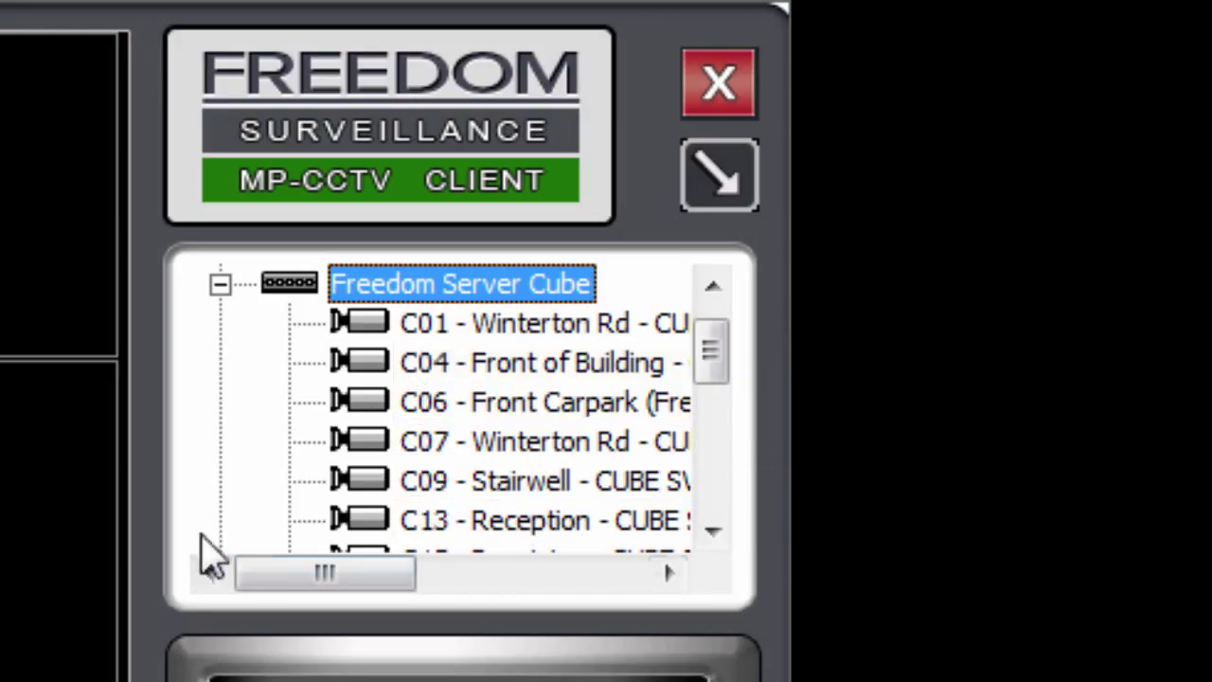
click(250, 418)
Step: Switch the tree to Show Camera List Only, then back to devices with their cameras
right_click(248, 414)
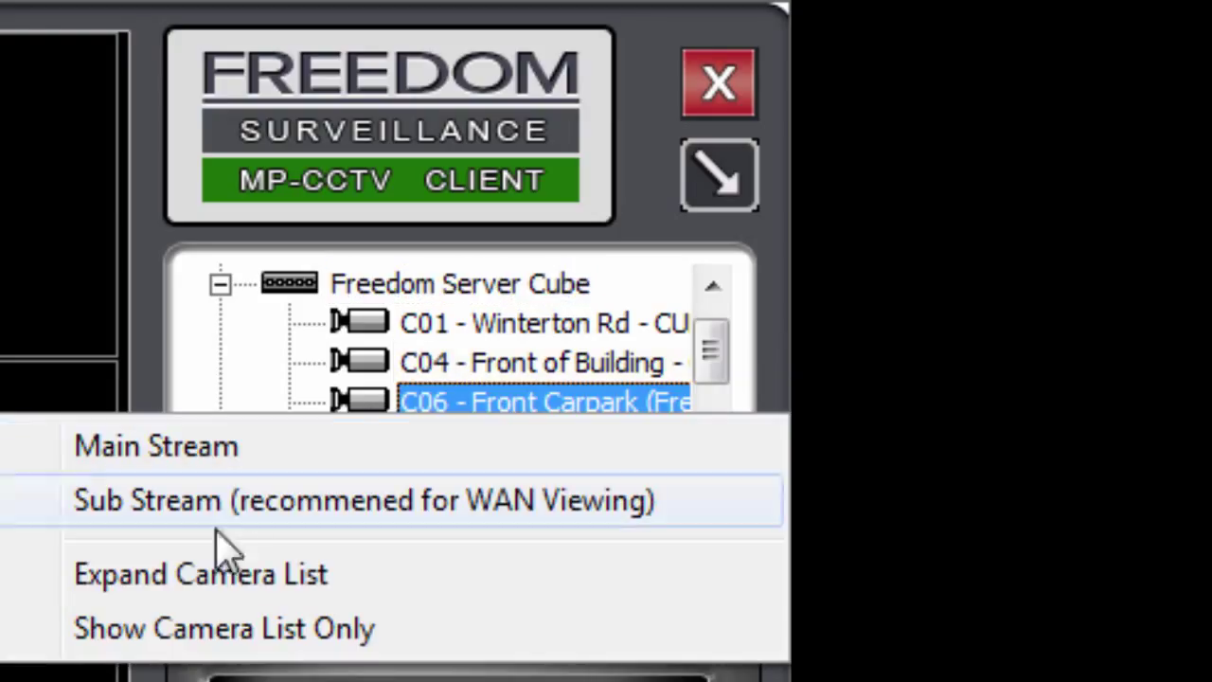
click(257, 637)
drag(711, 338, 703, 411)
right_click(445, 403)
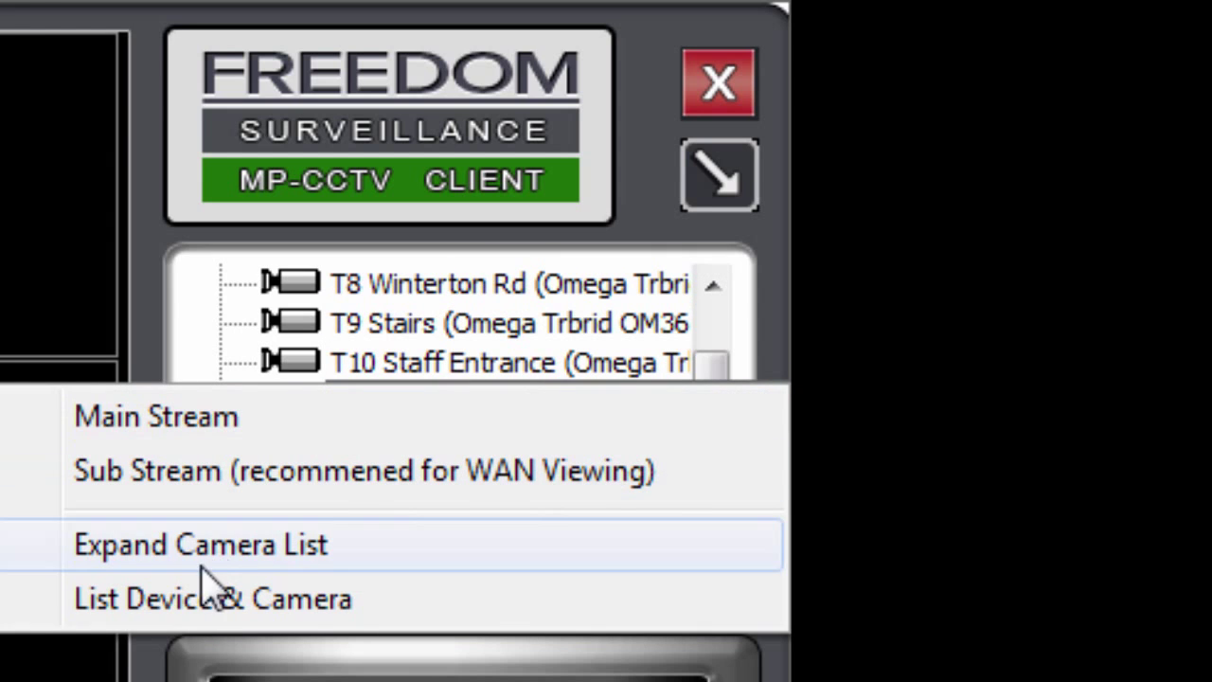
click(156, 601)
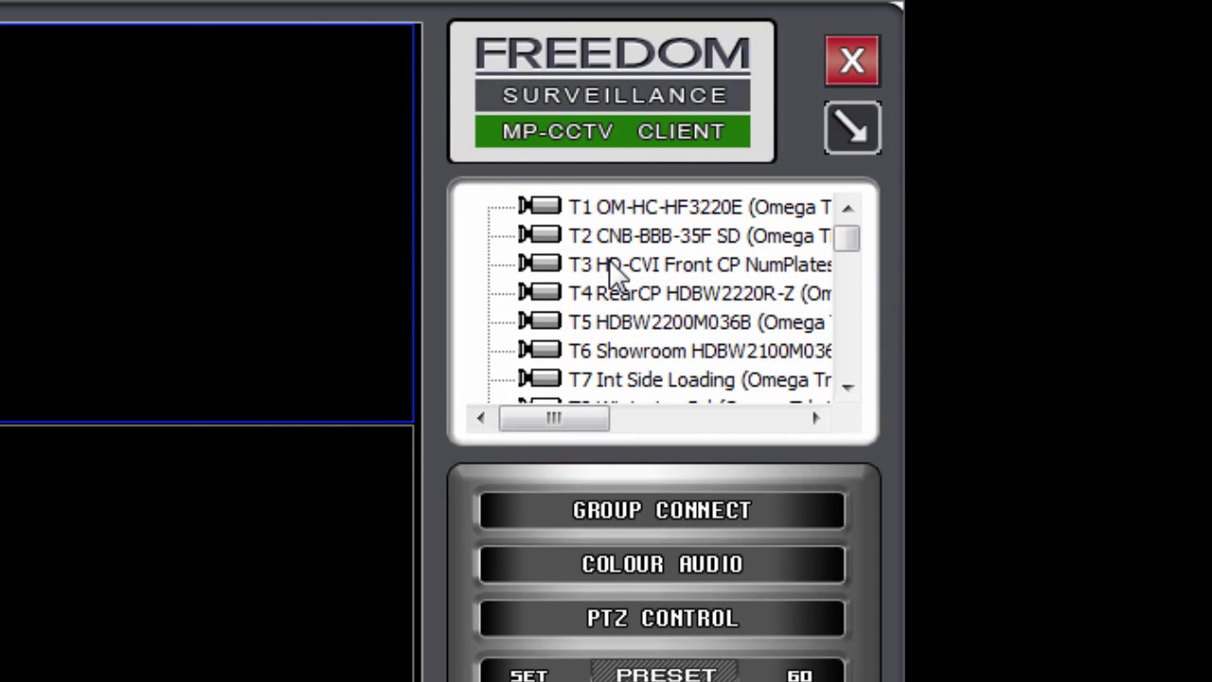
right_click(914, 128)
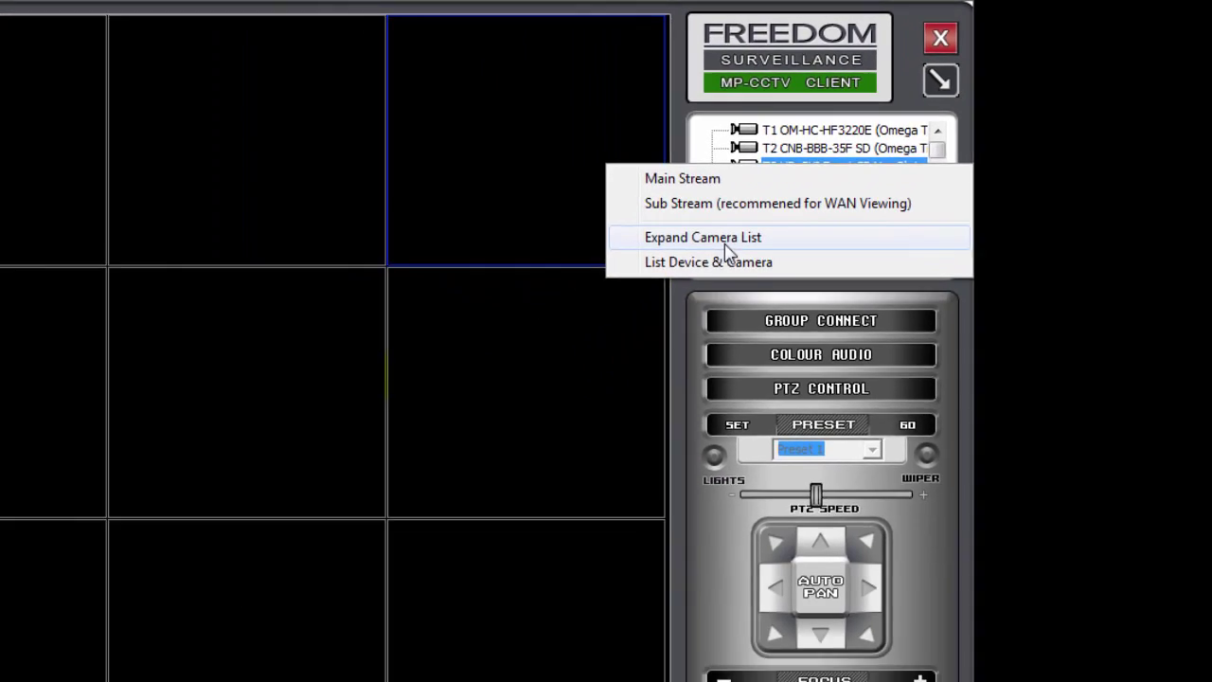
click(570, 337)
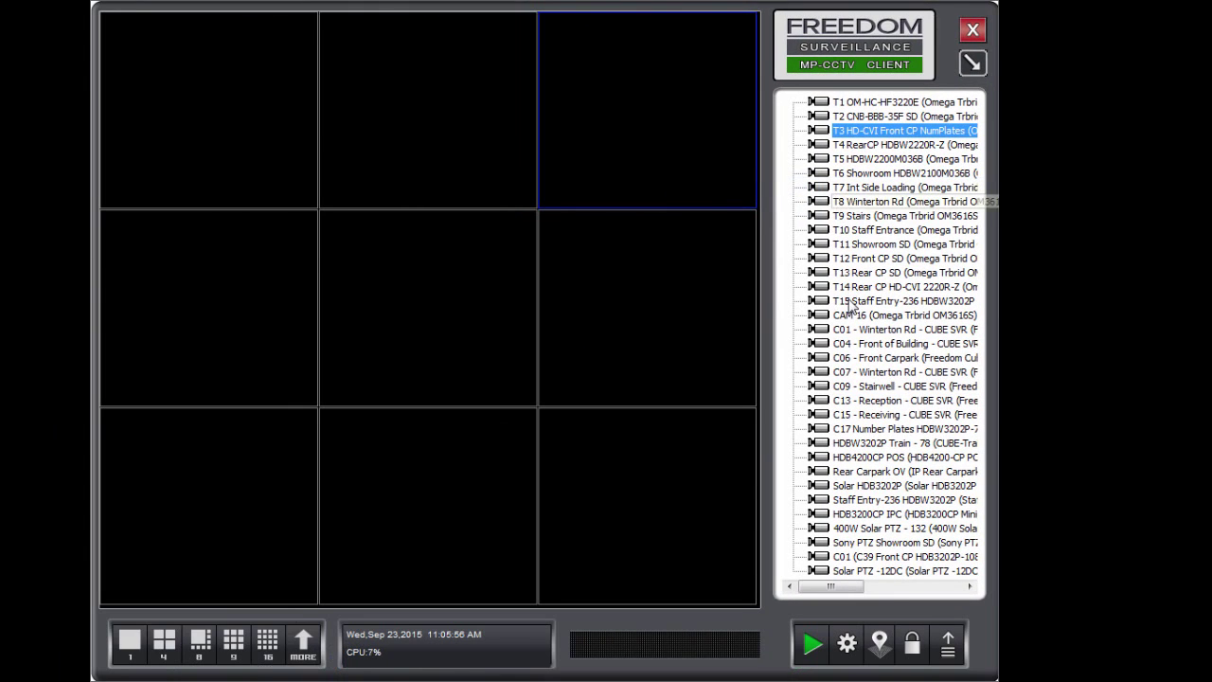
right_click(842, 204)
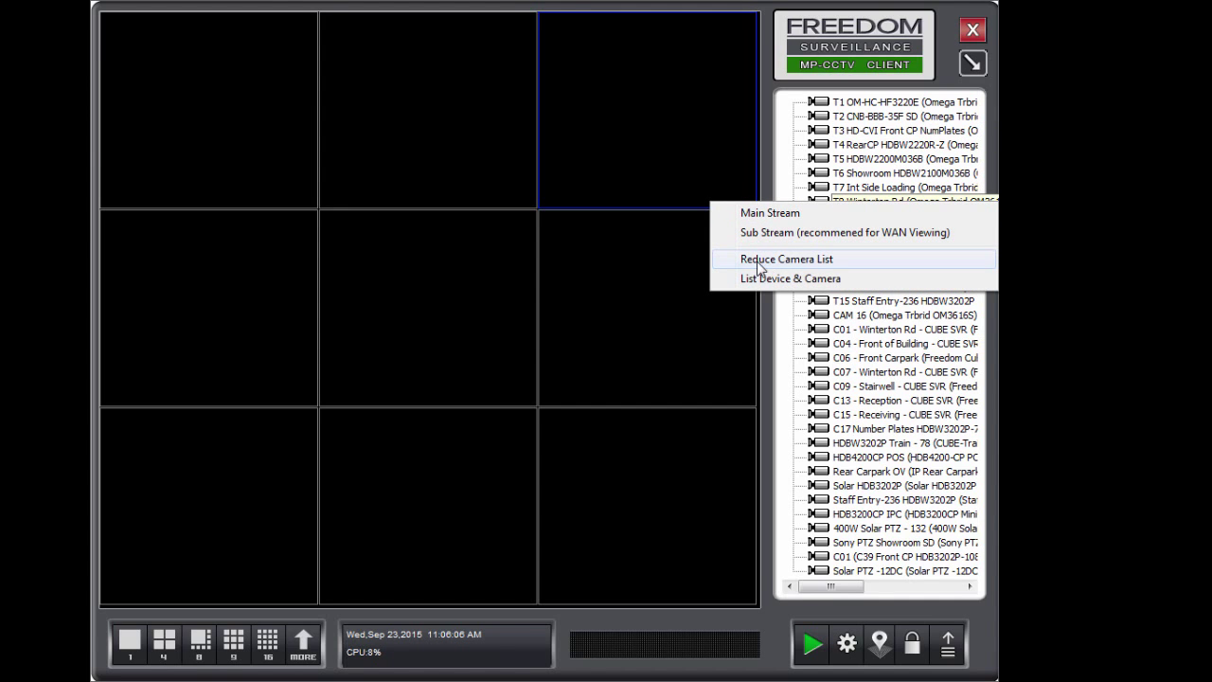
click(785, 259)
click(881, 145)
right_click(880, 145)
click(788, 203)
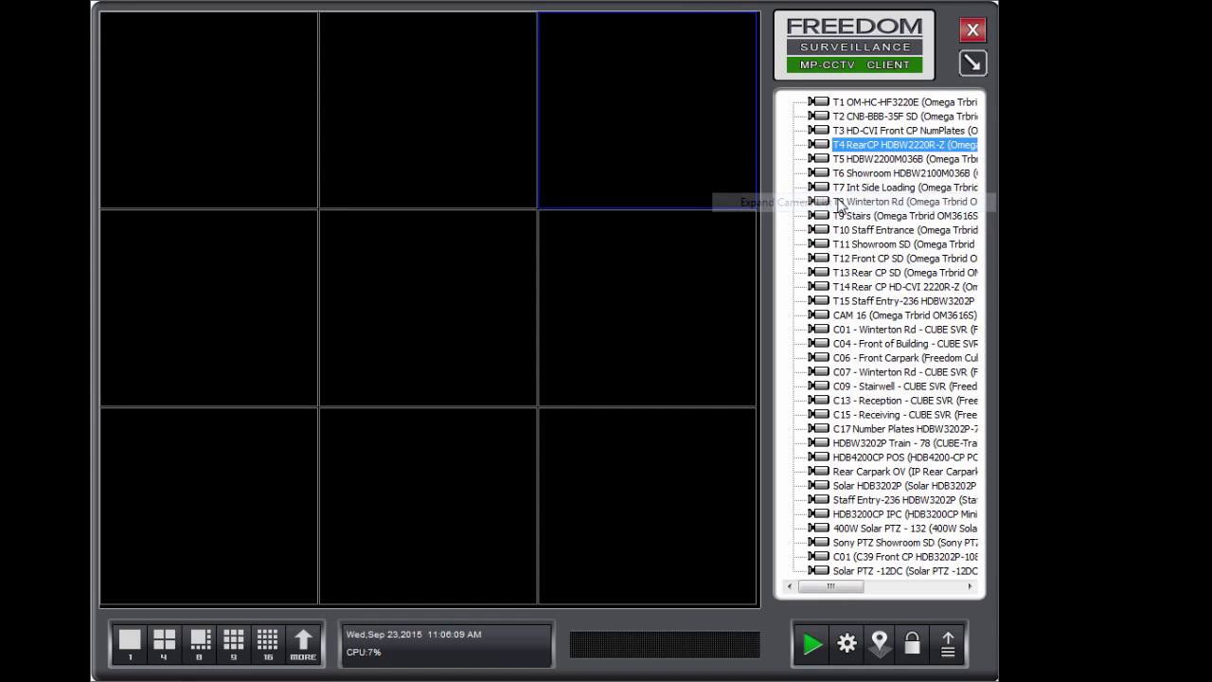
right_click(850, 201)
click(815, 253)
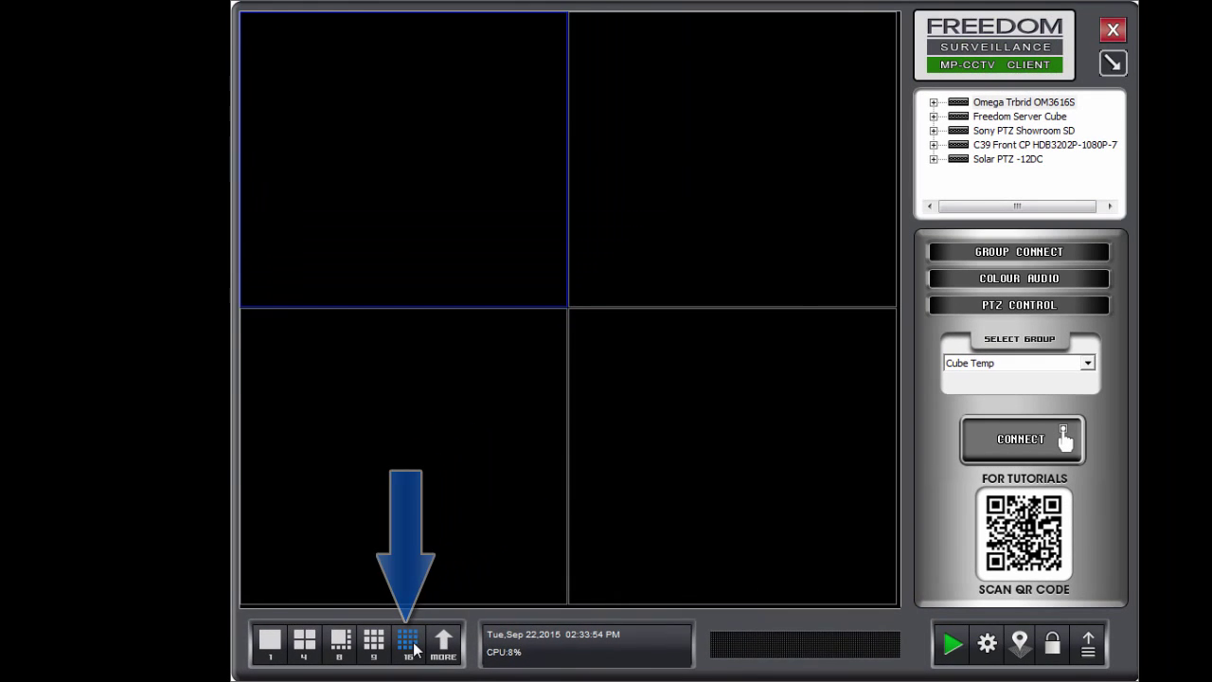
Step: Switch to the 16-tile layout and drag the Freedom Server Cube recorder onto the grid to load its cameras
click(617, 611)
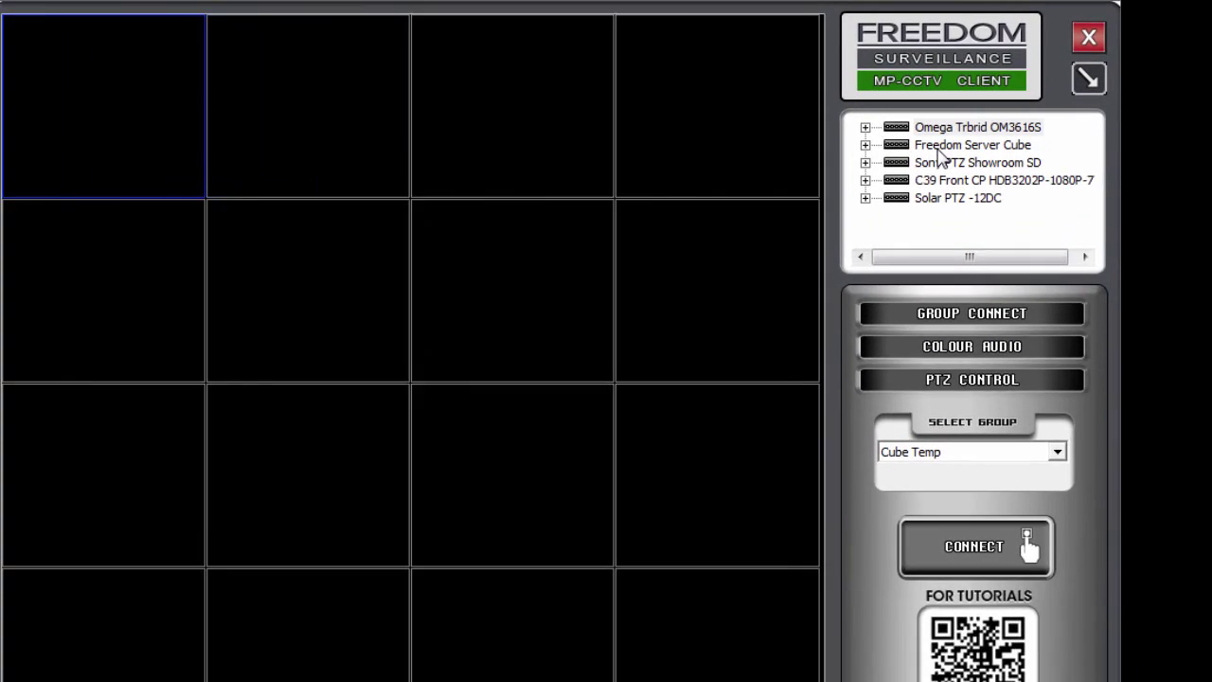
right_click(990, 117)
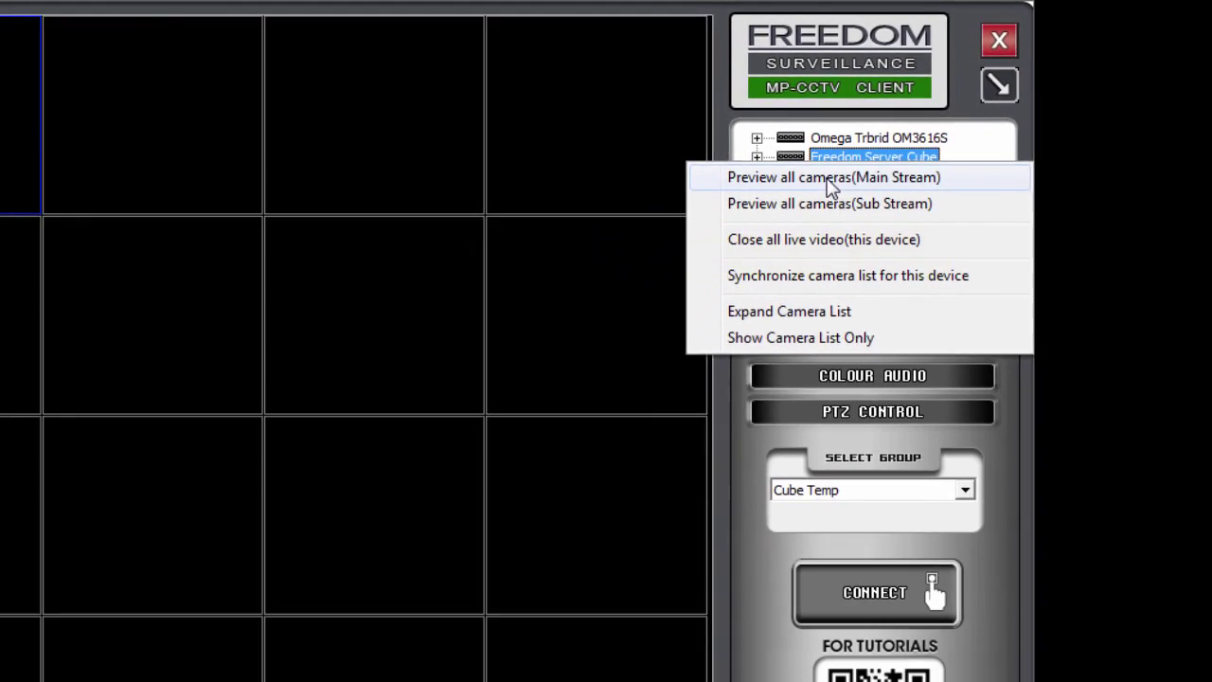
click(805, 269)
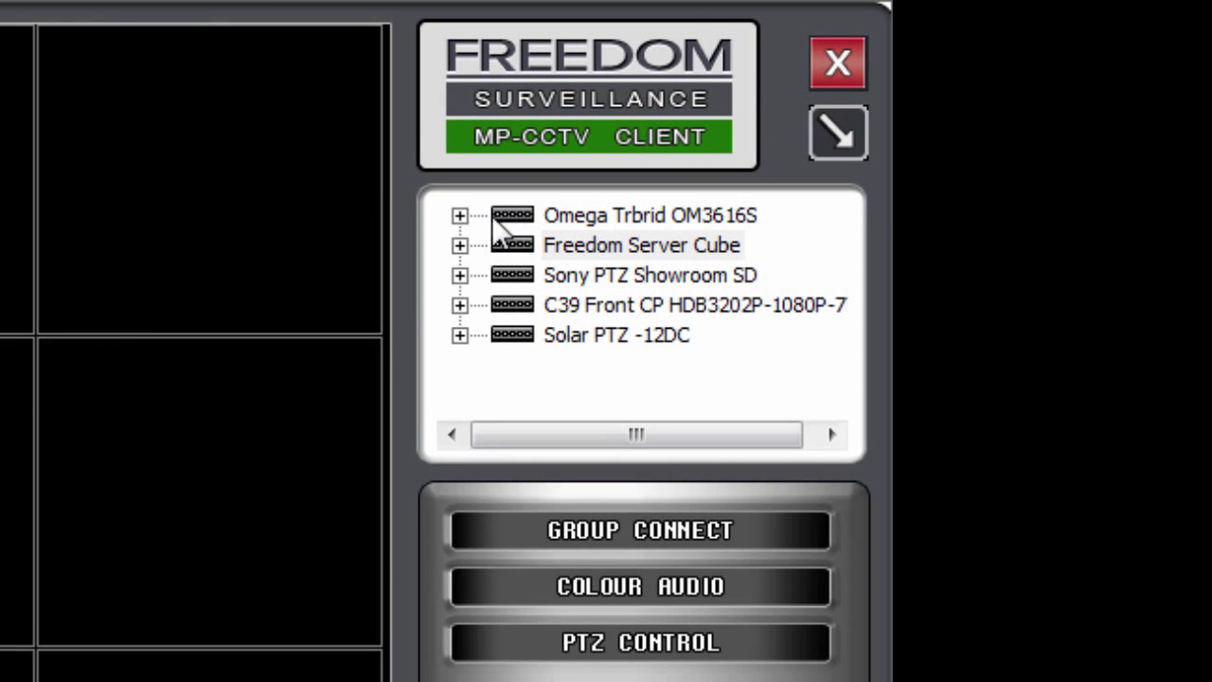
click(515, 252)
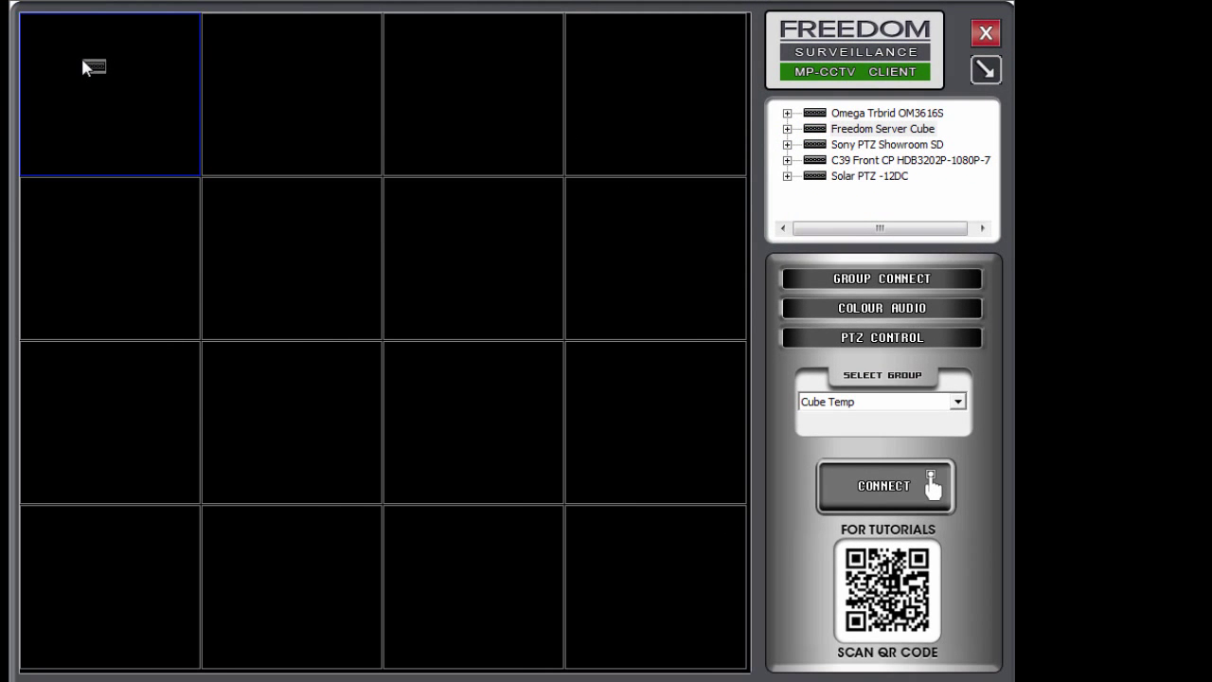
drag(81, 66, 81, 66)
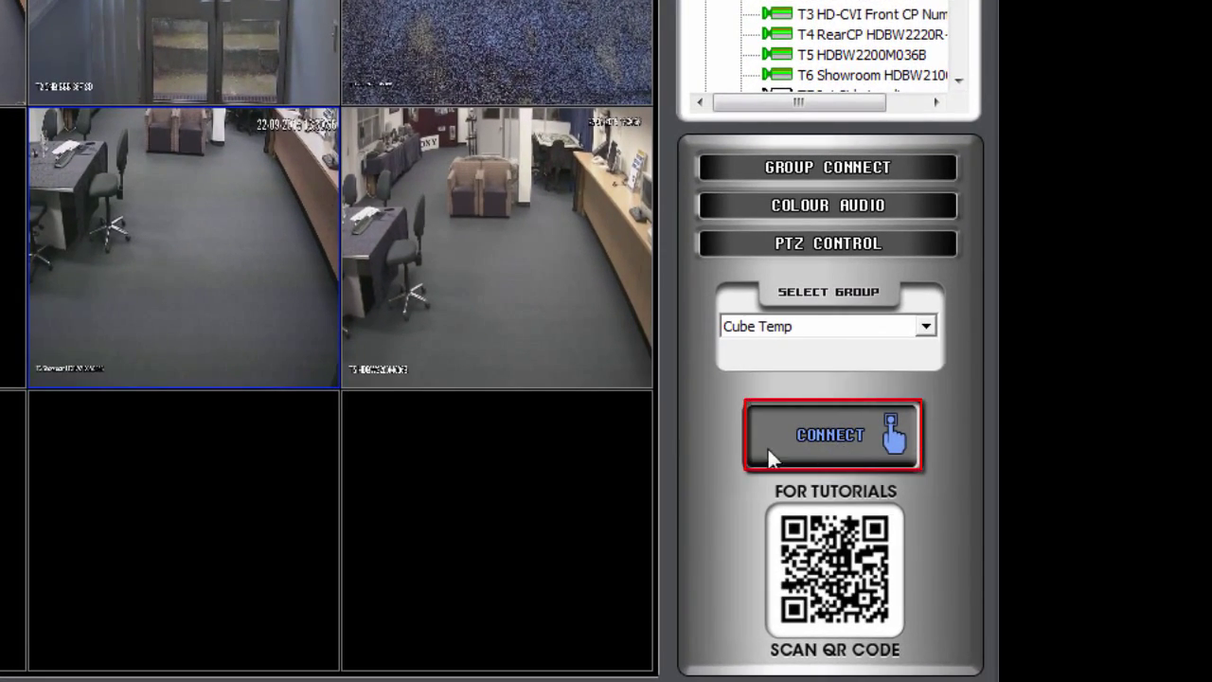
Step: Choose Cube Temp from the group connection panel's Select Group list and connect it
click(881, 434)
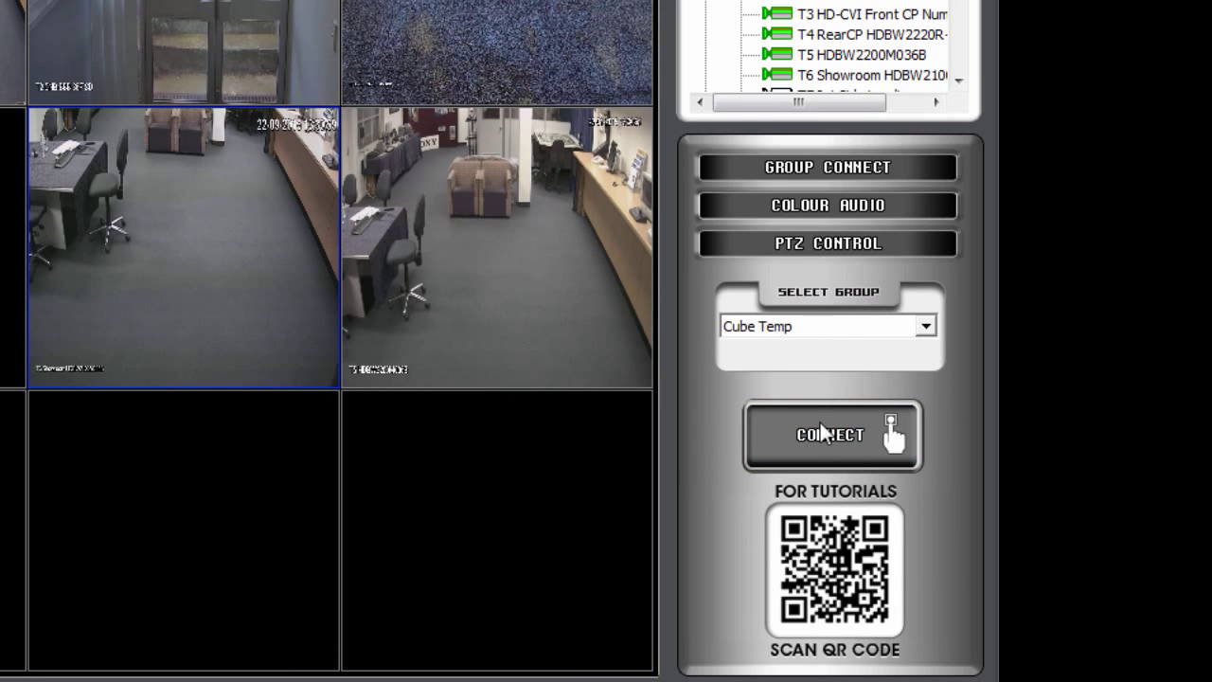
click(811, 170)
click(817, 210)
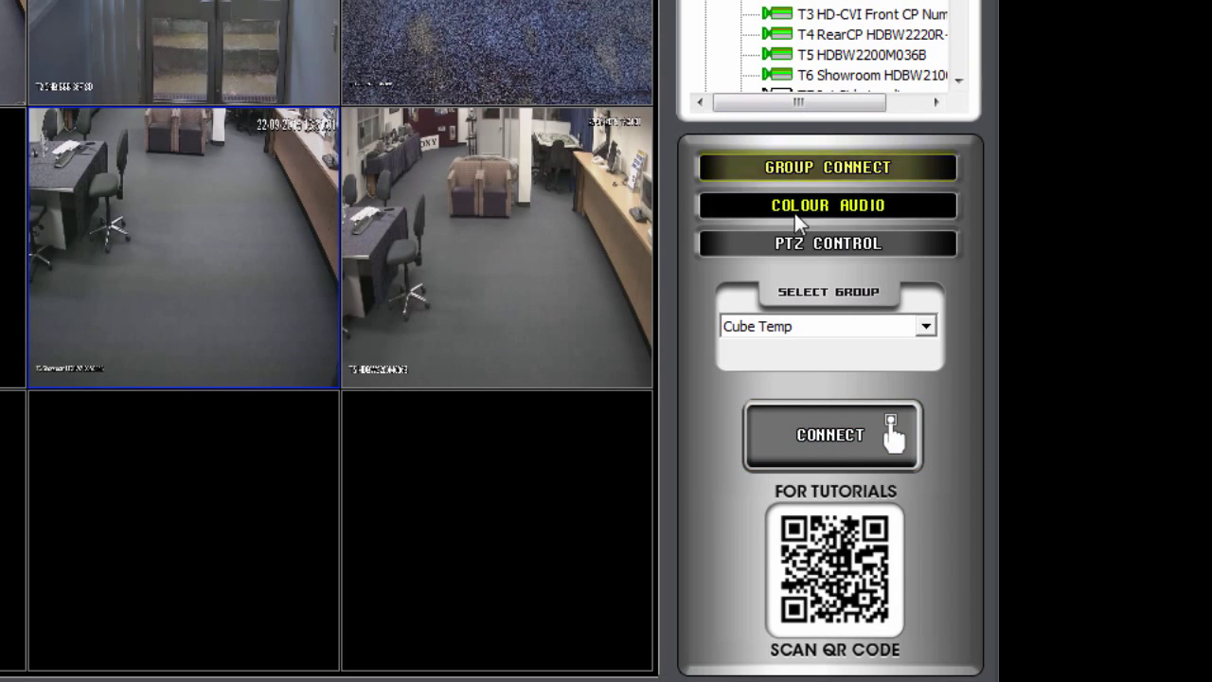
click(802, 245)
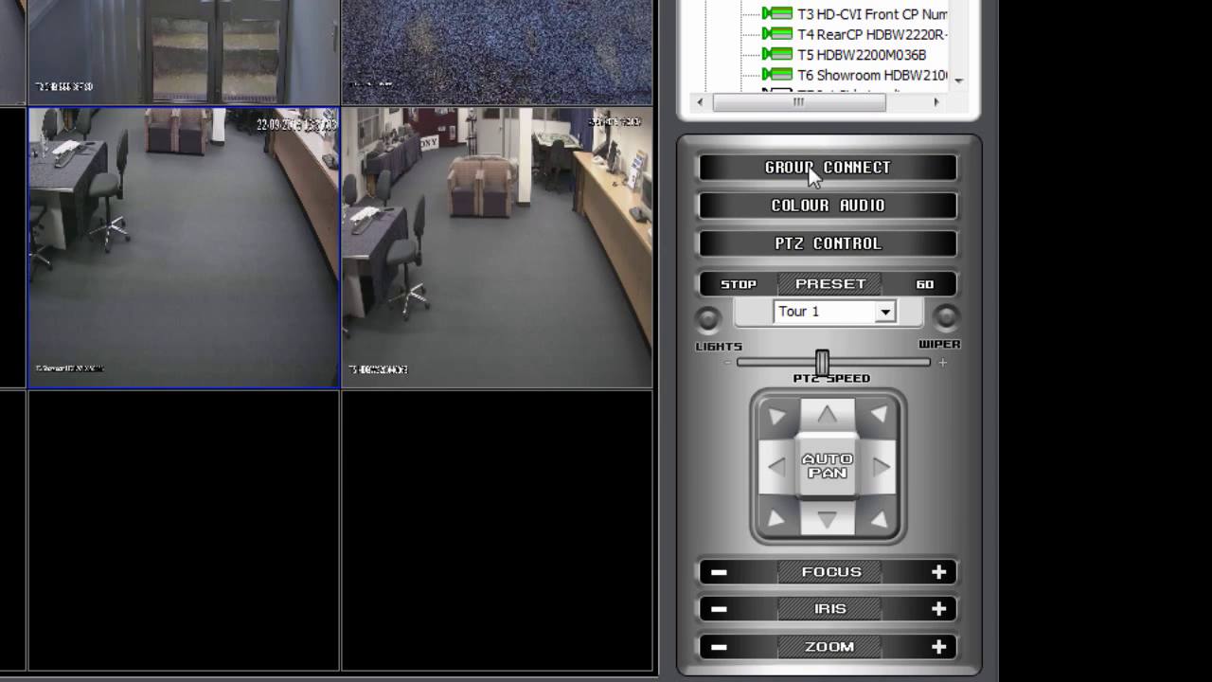
click(813, 168)
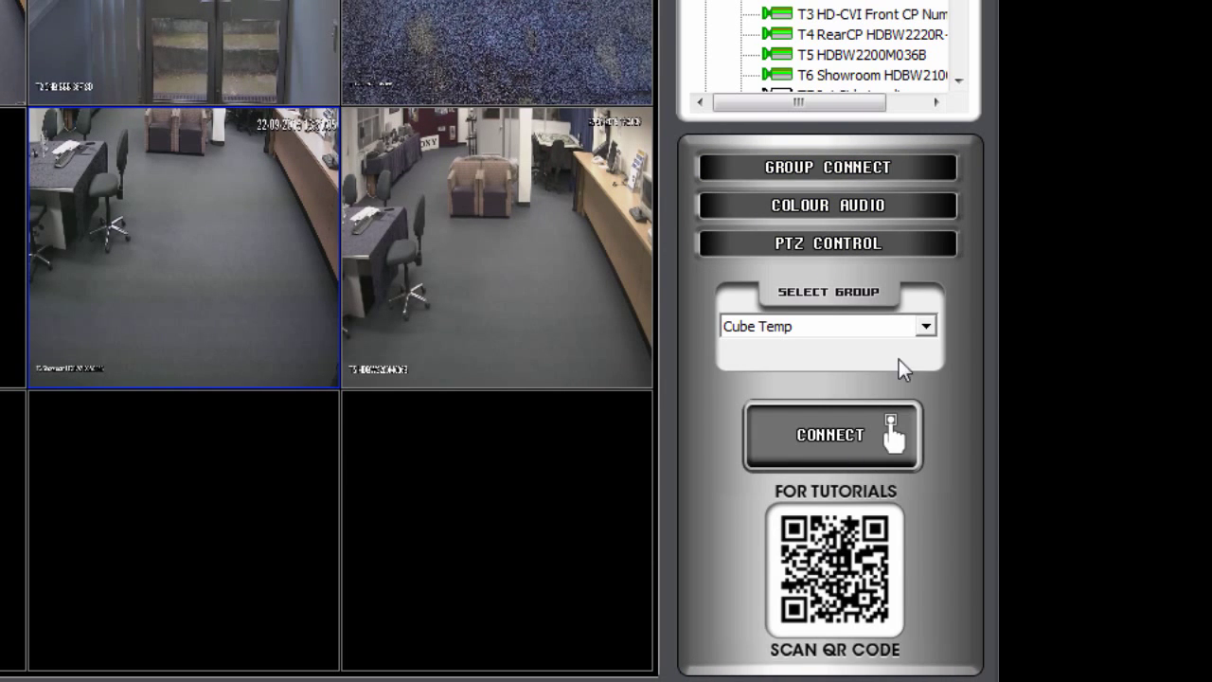
click(784, 333)
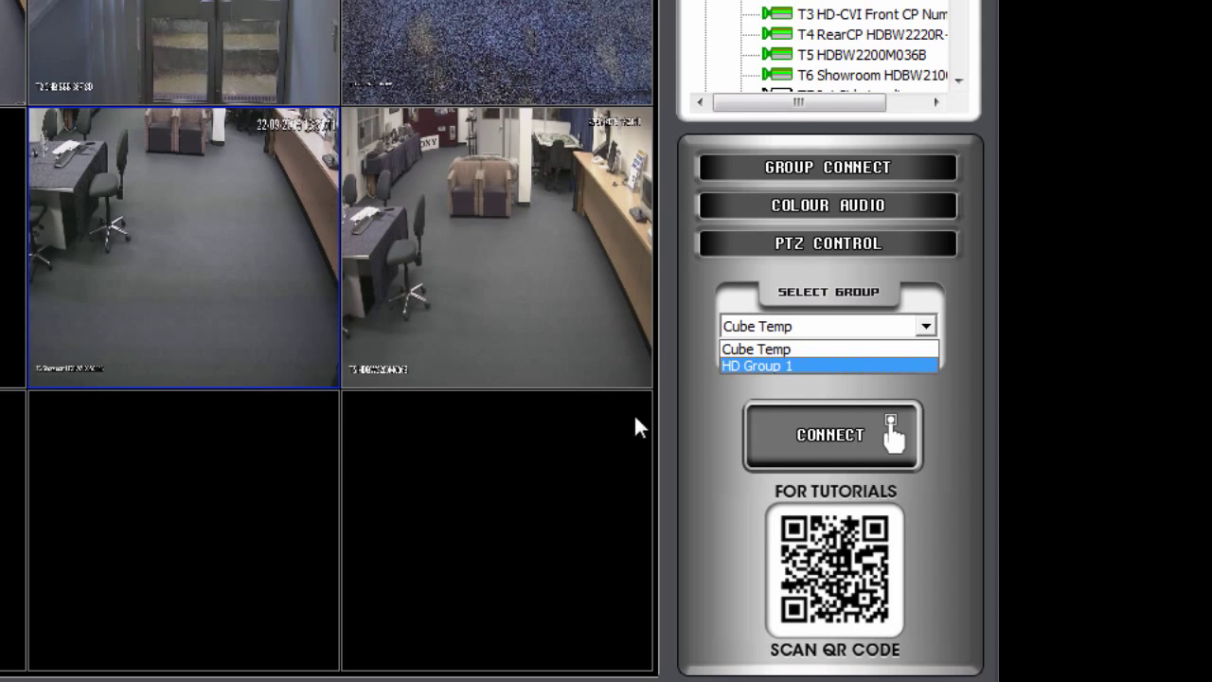
click(780, 351)
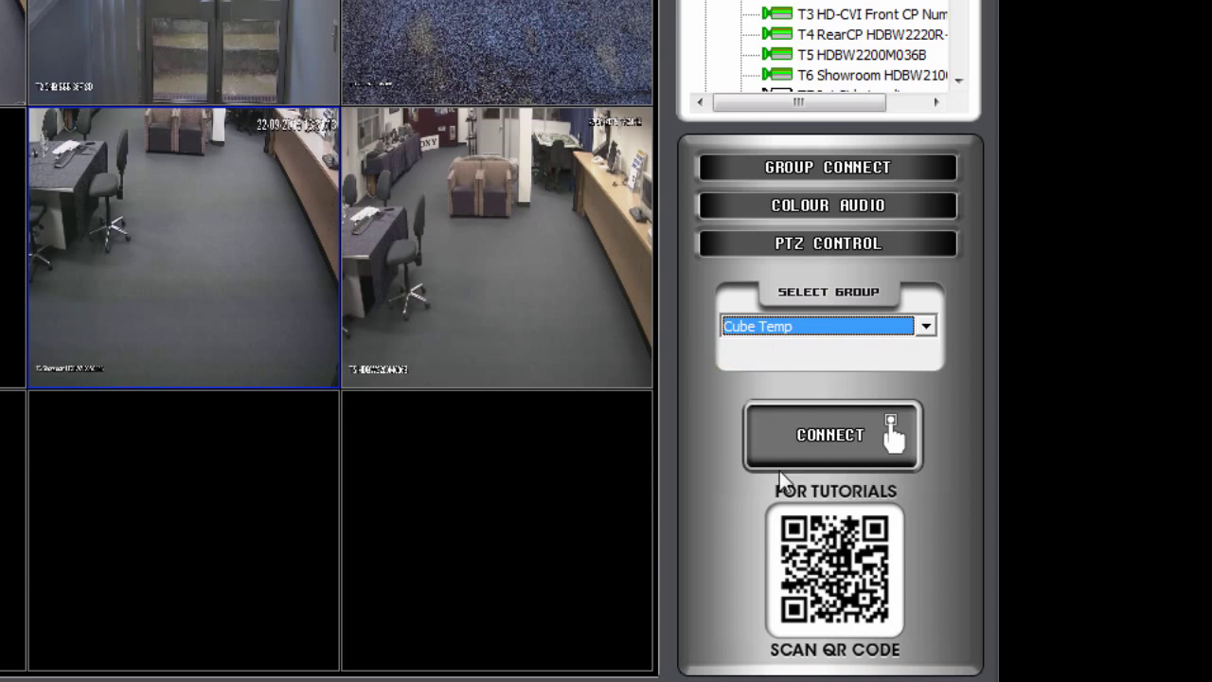
click(842, 437)
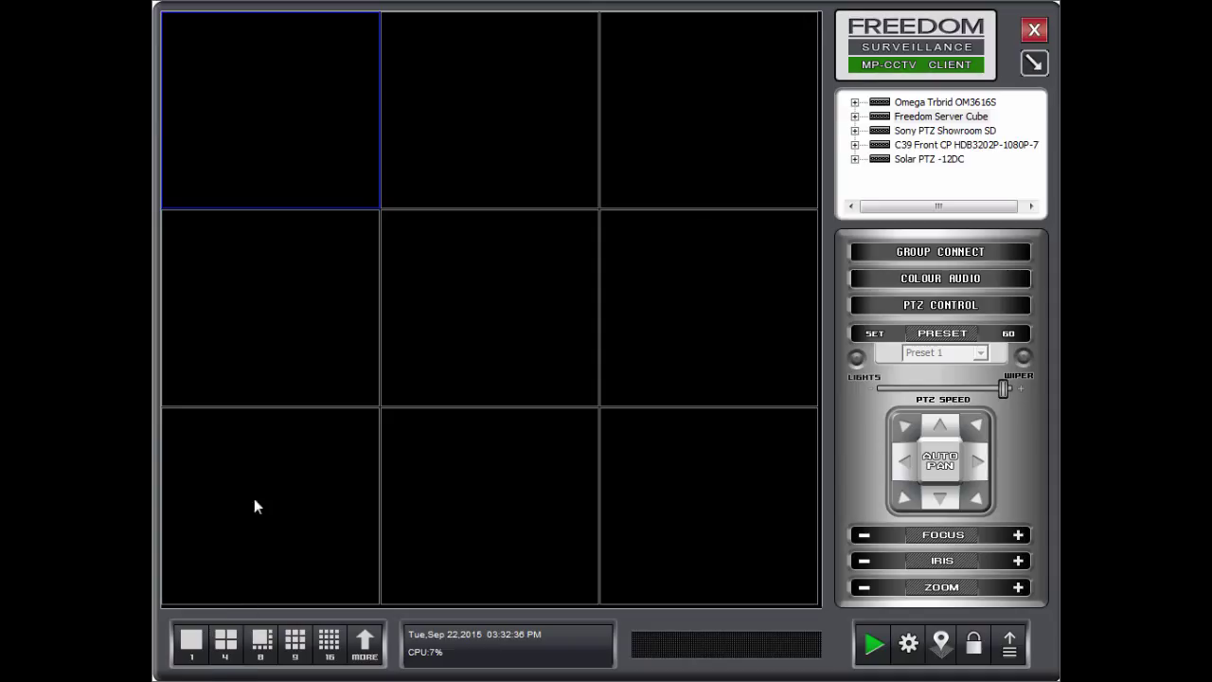
Step: Switch to four tiles, placing T2 upper-right and T8 Winterton Rd upper-left
click(228, 650)
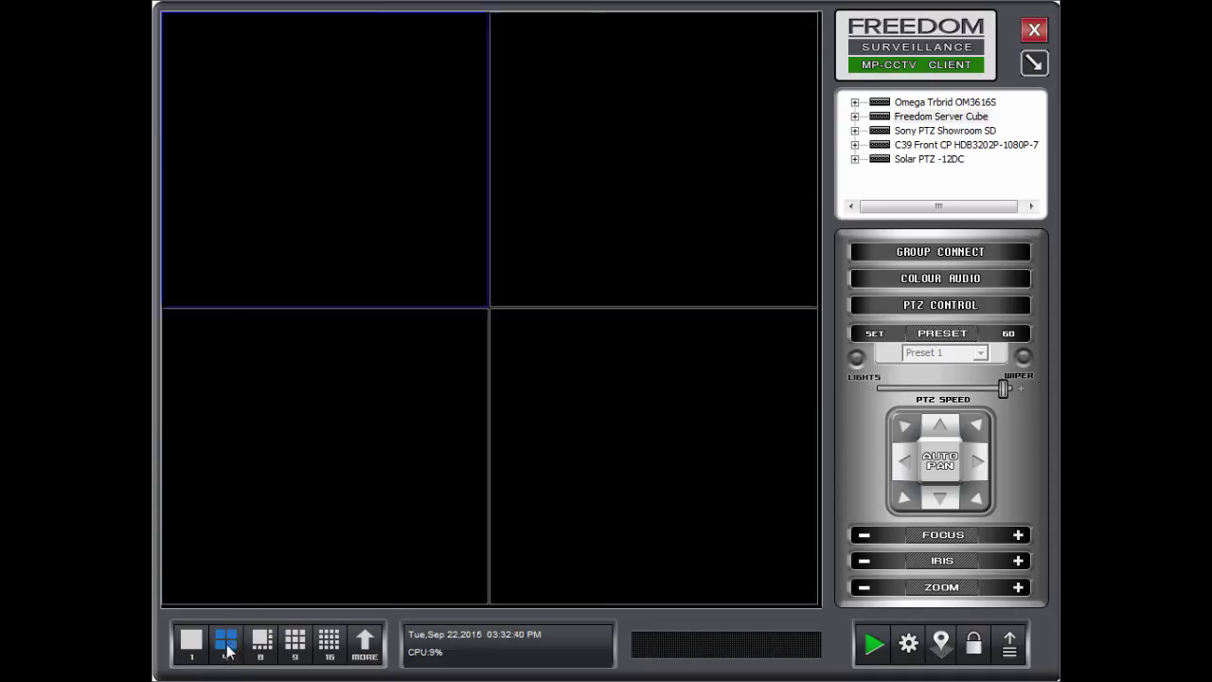
click(856, 102)
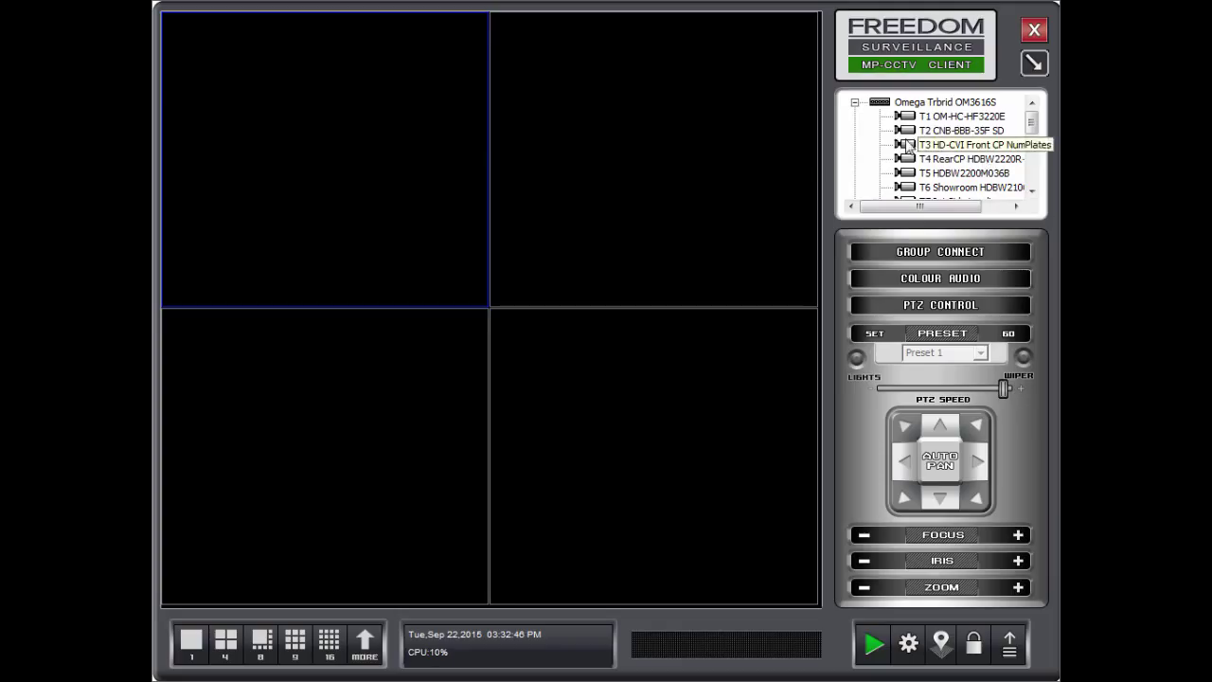
drag(961, 130, 701, 159)
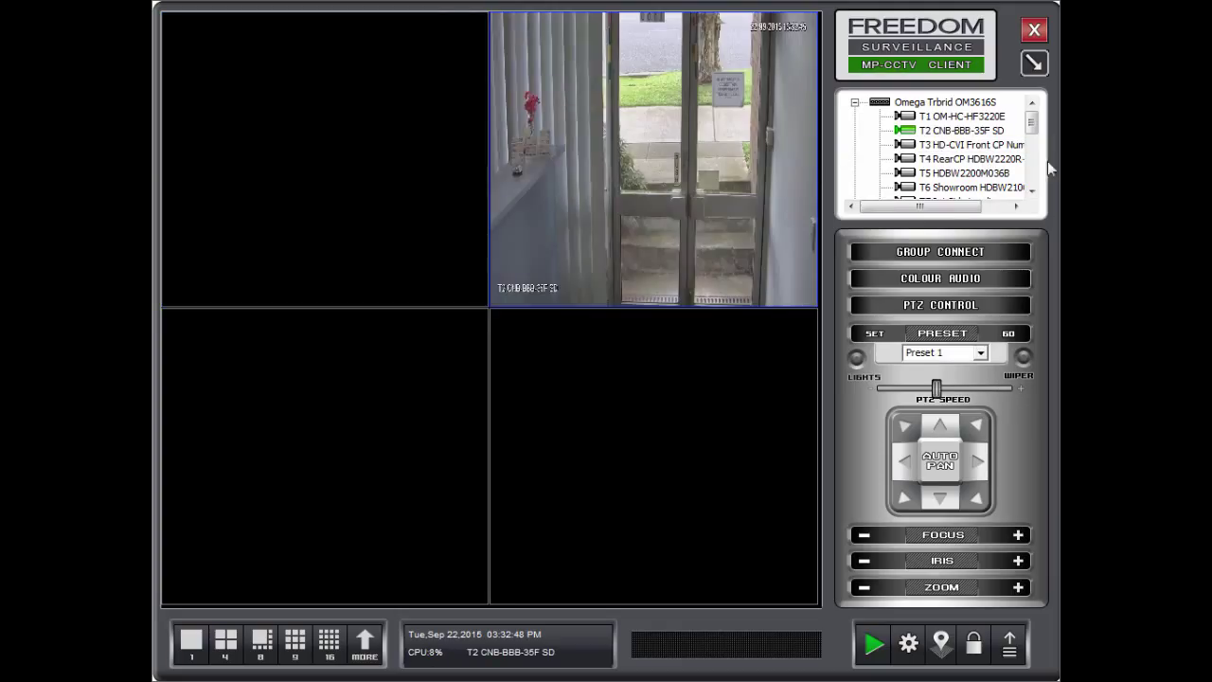
drag(1039, 135, 1038, 152)
drag(930, 146, 416, 180)
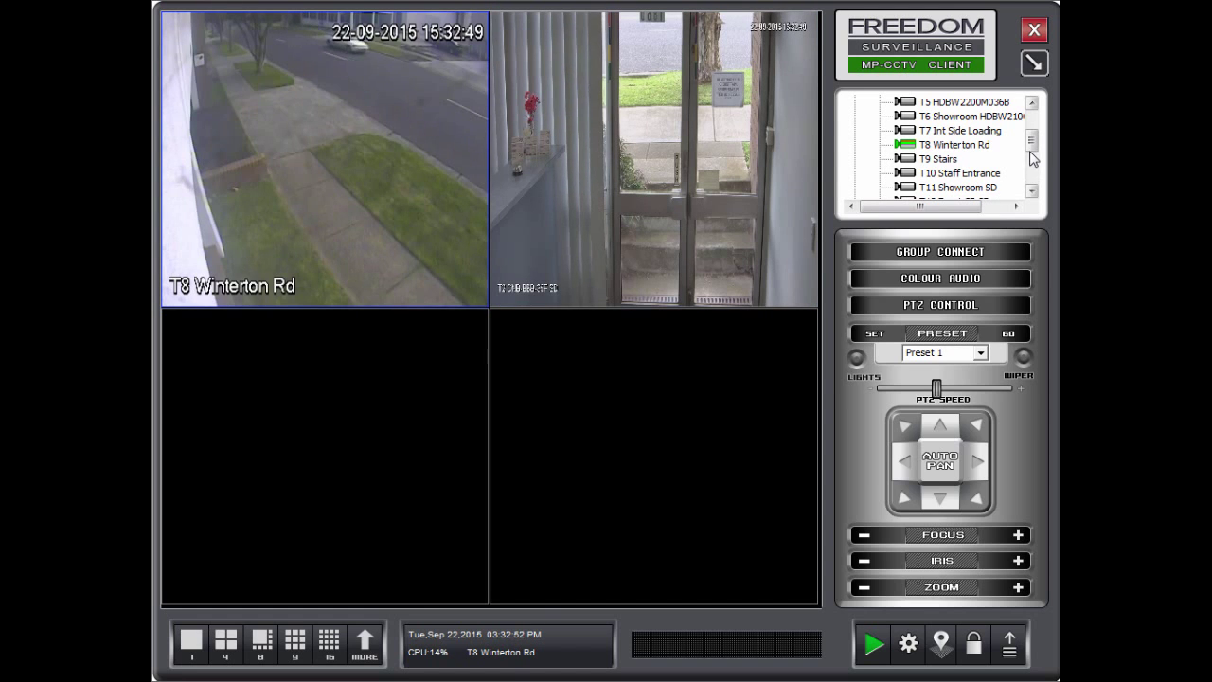
drag(1032, 140, 1031, 164)
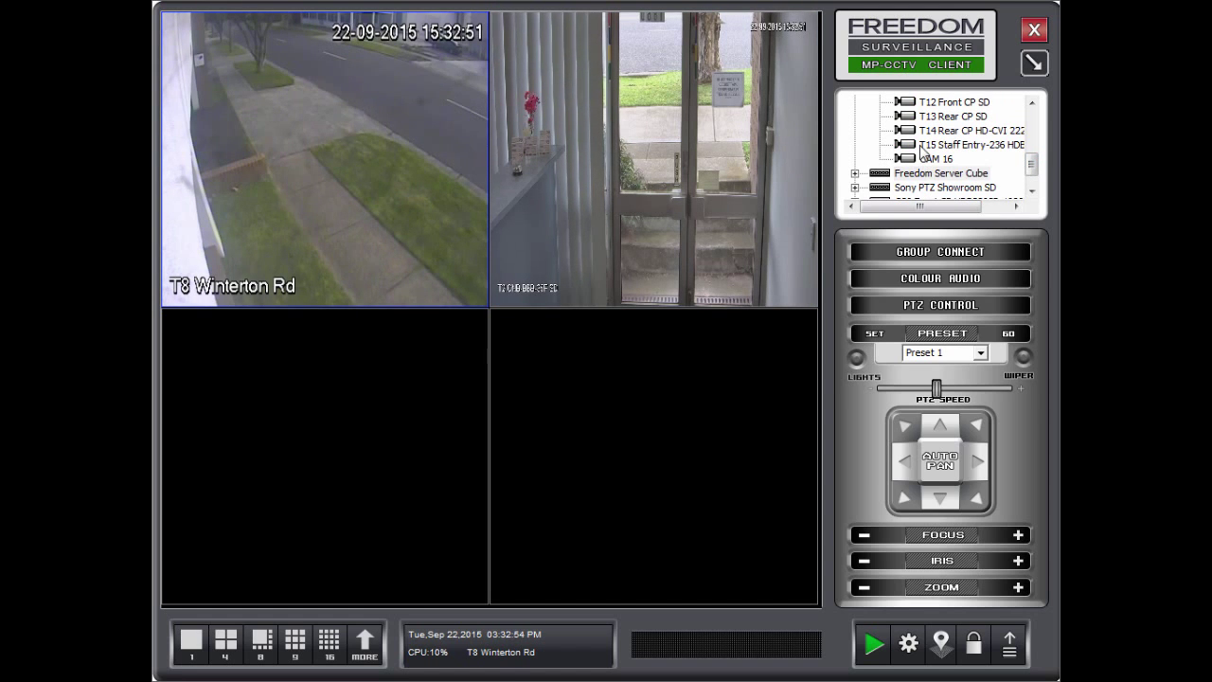
Step: Place T15 Staff Entry in the lower-right tile and C09 Stairwell in the lower-left tile
drag(663, 398, 665, 402)
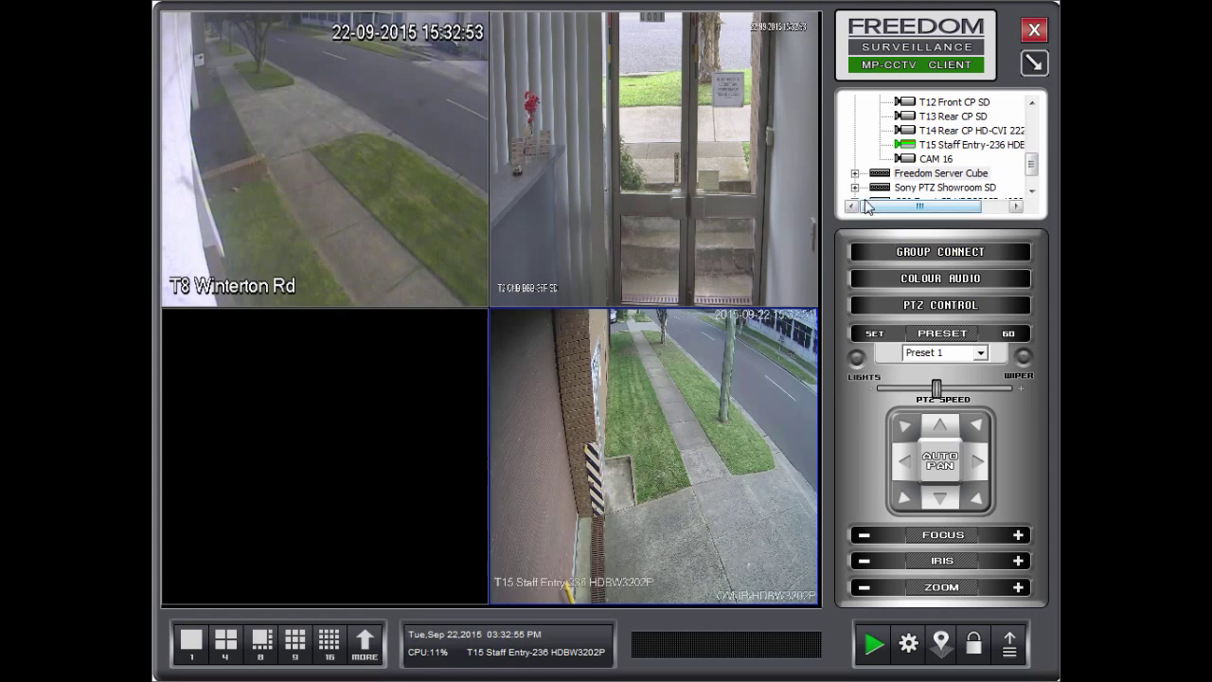
click(855, 173)
drag(955, 182, 558, 217)
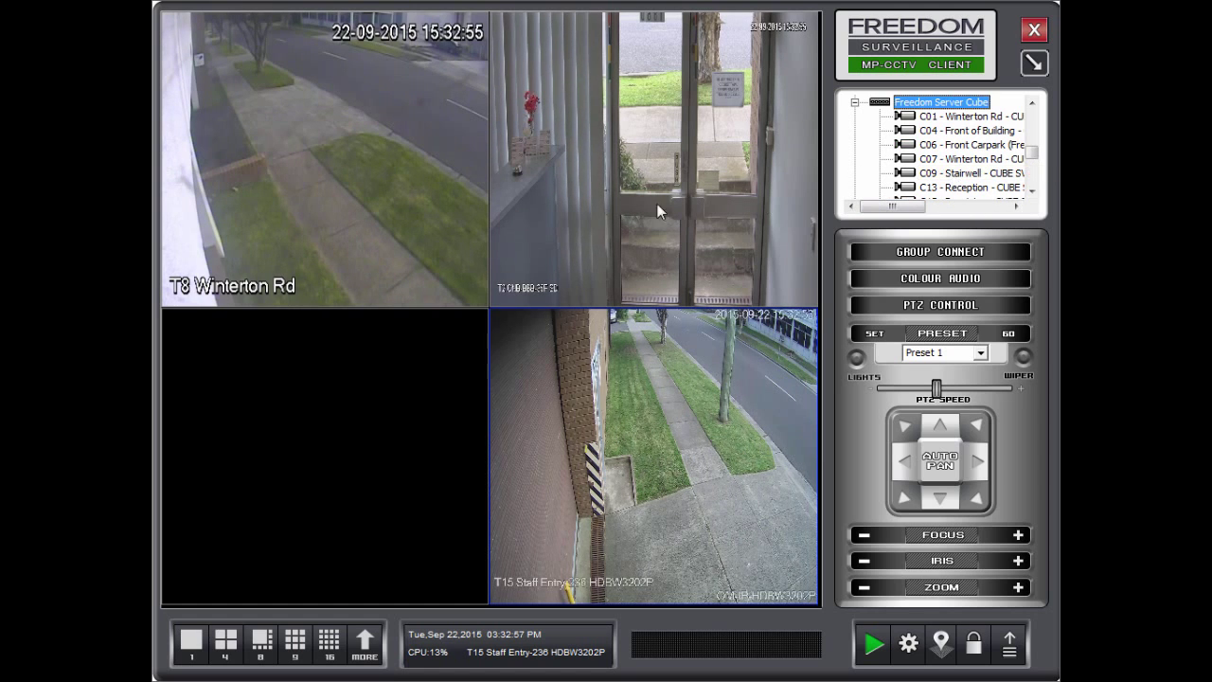
drag(431, 414, 430, 410)
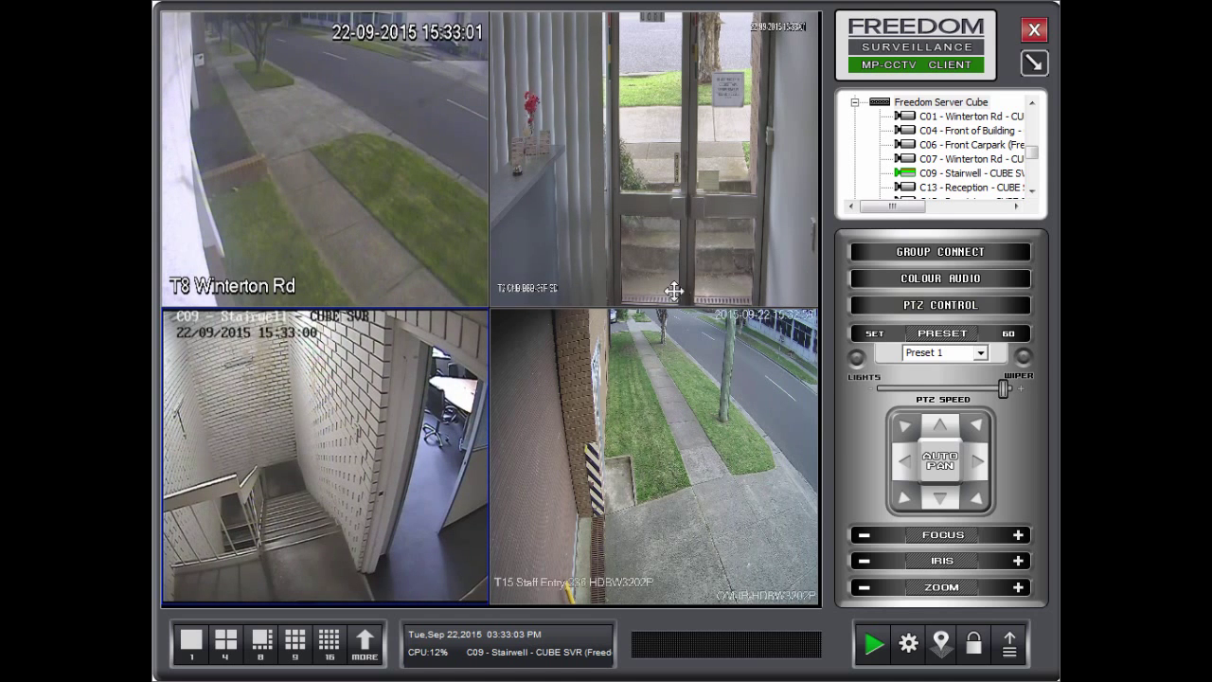
Step: Close the T8 Winterton Rd live feed, leaving the upper-left tile empty
right_click(586, 352)
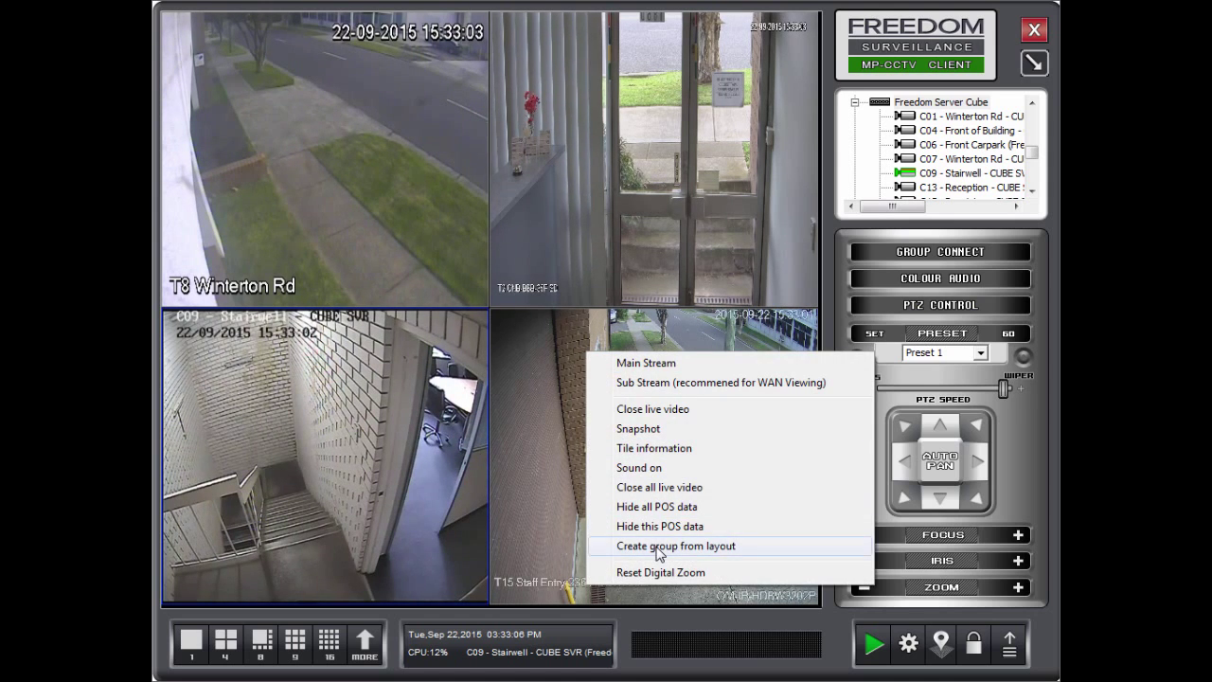
click(583, 176)
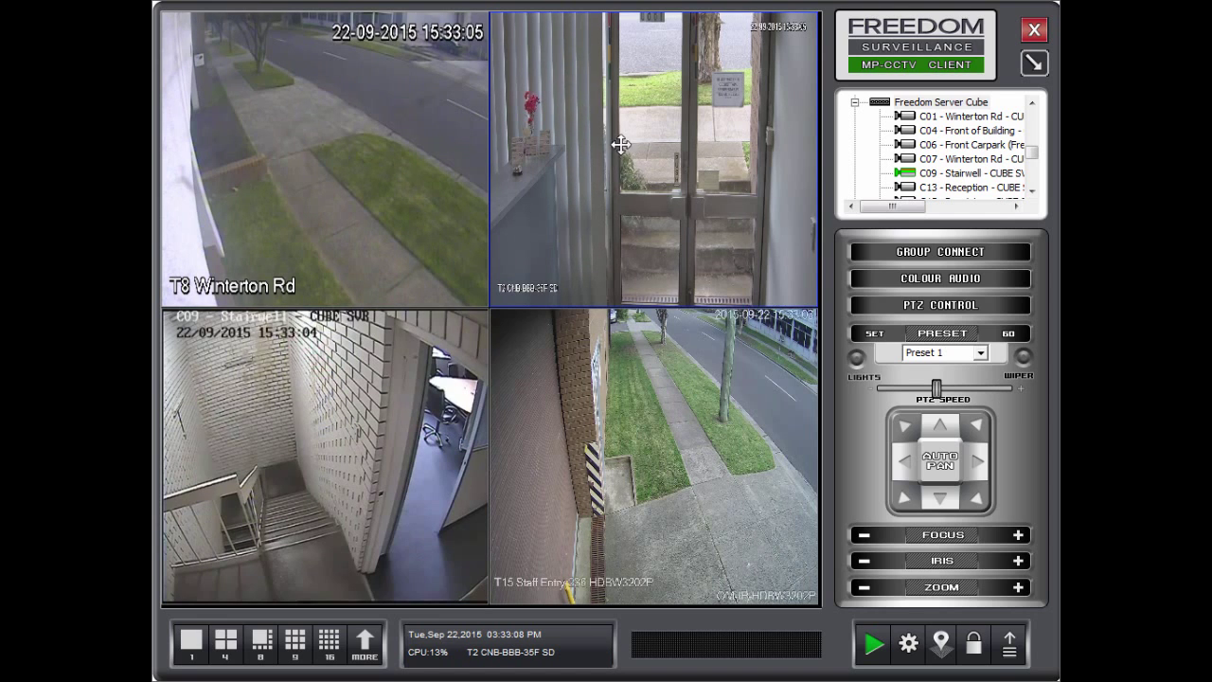
right_click(618, 142)
right_click(308, 154)
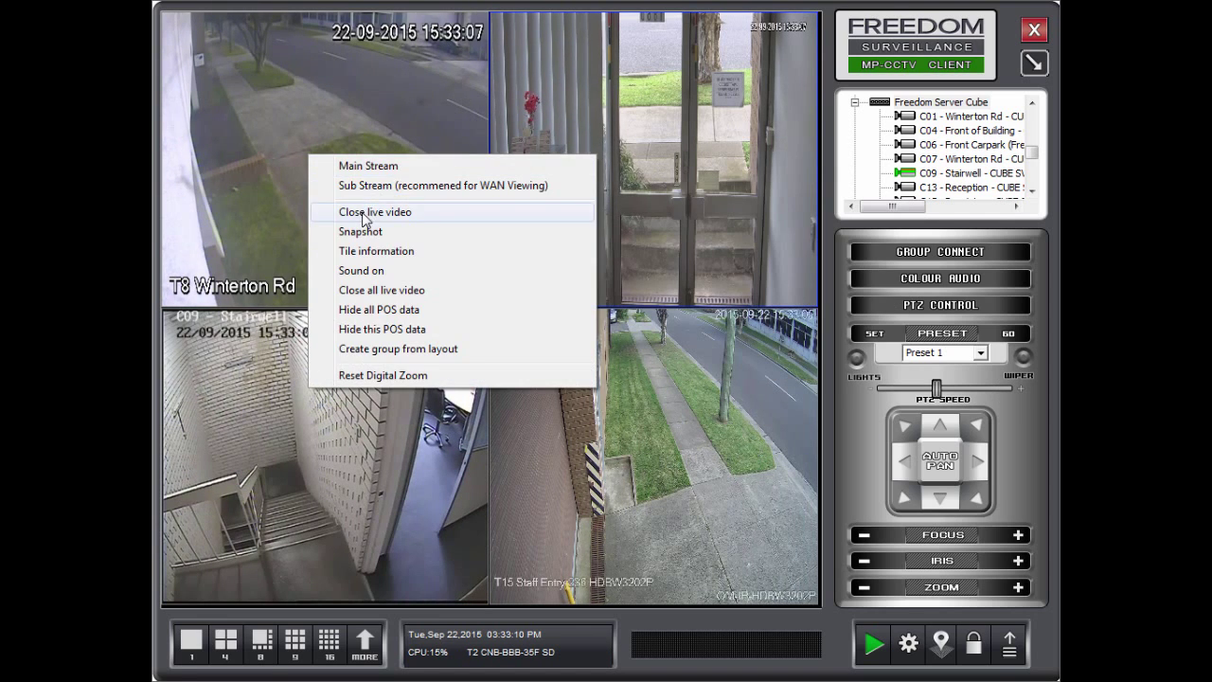
click(362, 213)
scroll(1021, 161, down, 2)
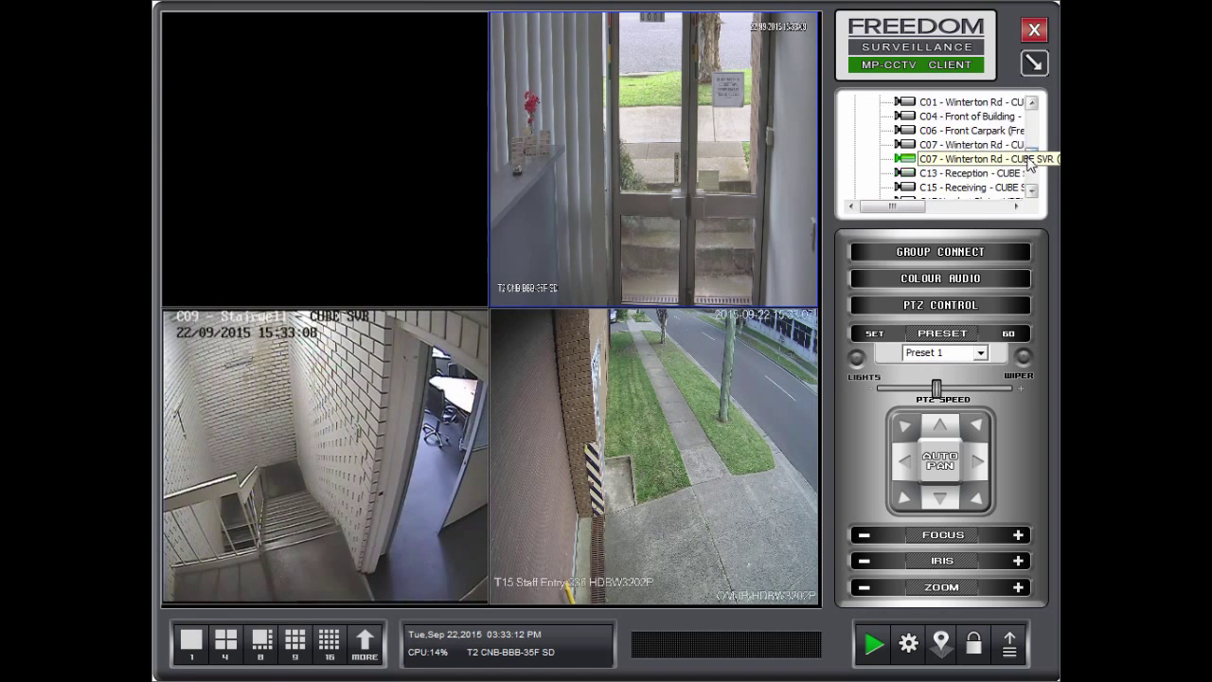
Step: Put C17 Number Plates in the upper-left tile and create group 'External 1' from the layout
drag(437, 187, 438, 187)
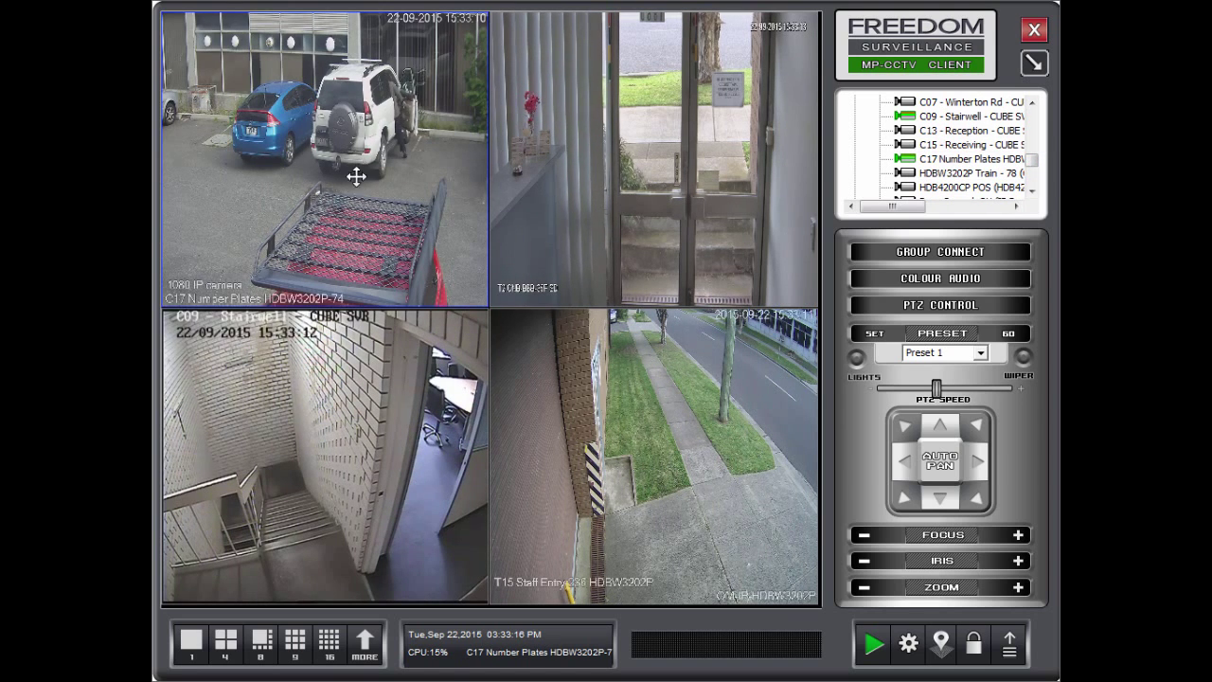
right_click(577, 211)
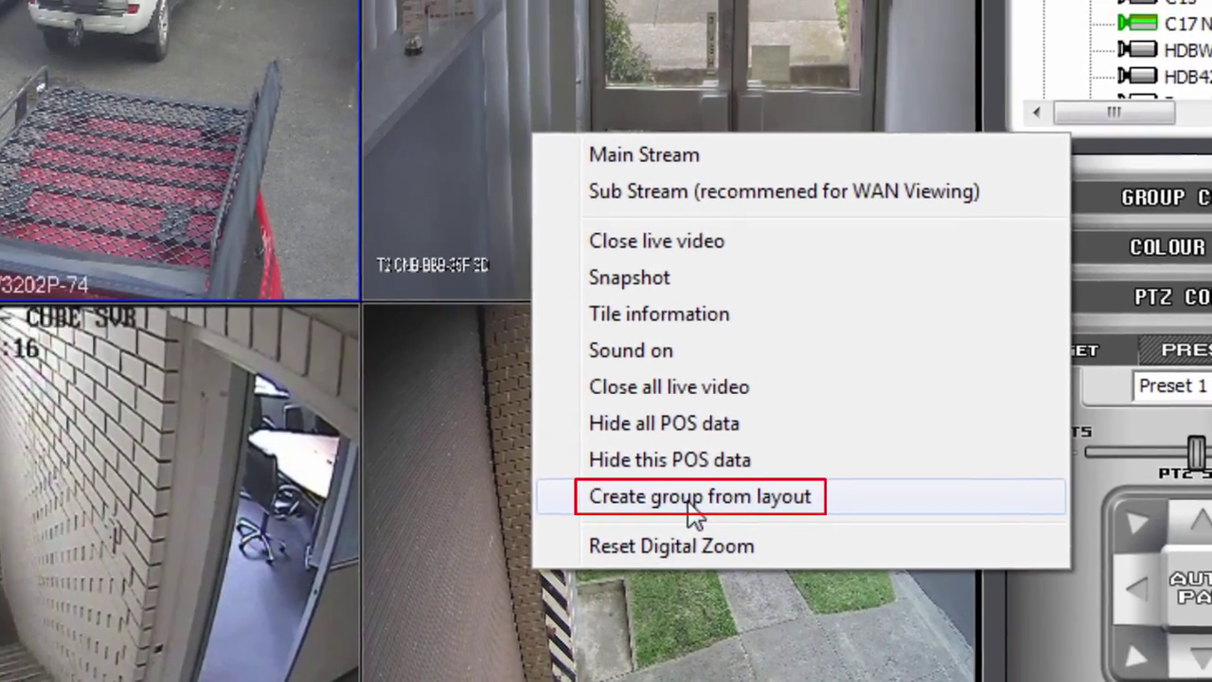
click(454, 478)
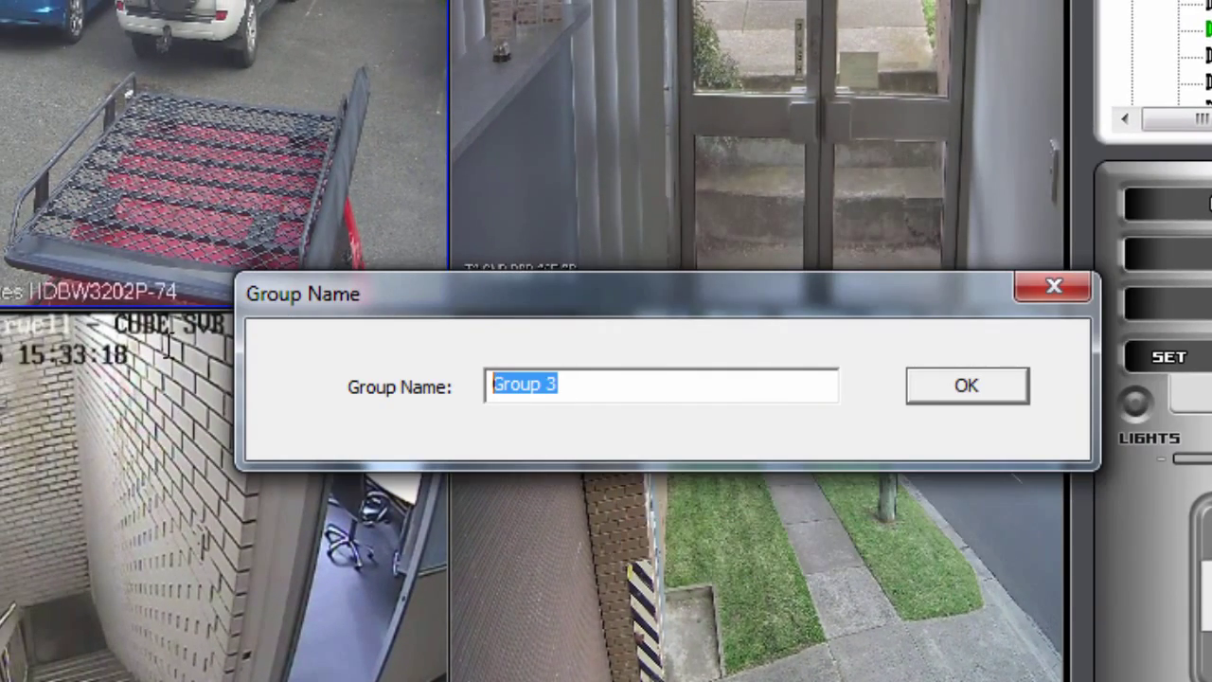
text(Ex)
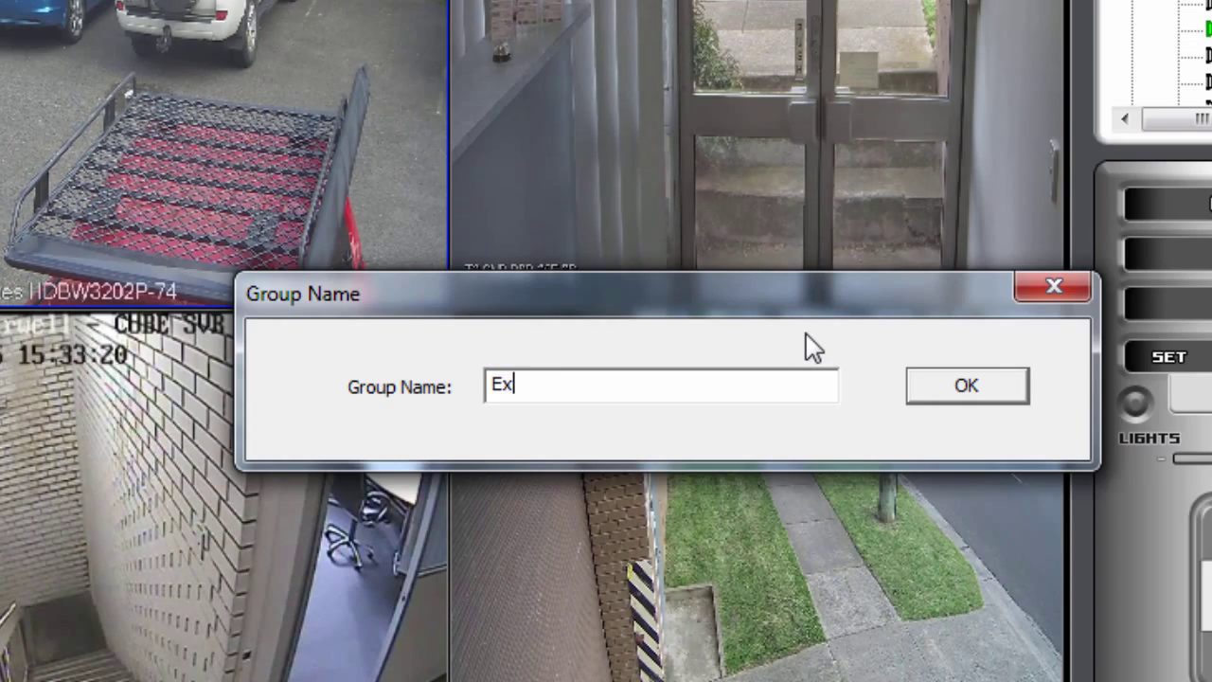
text(ternal 1)
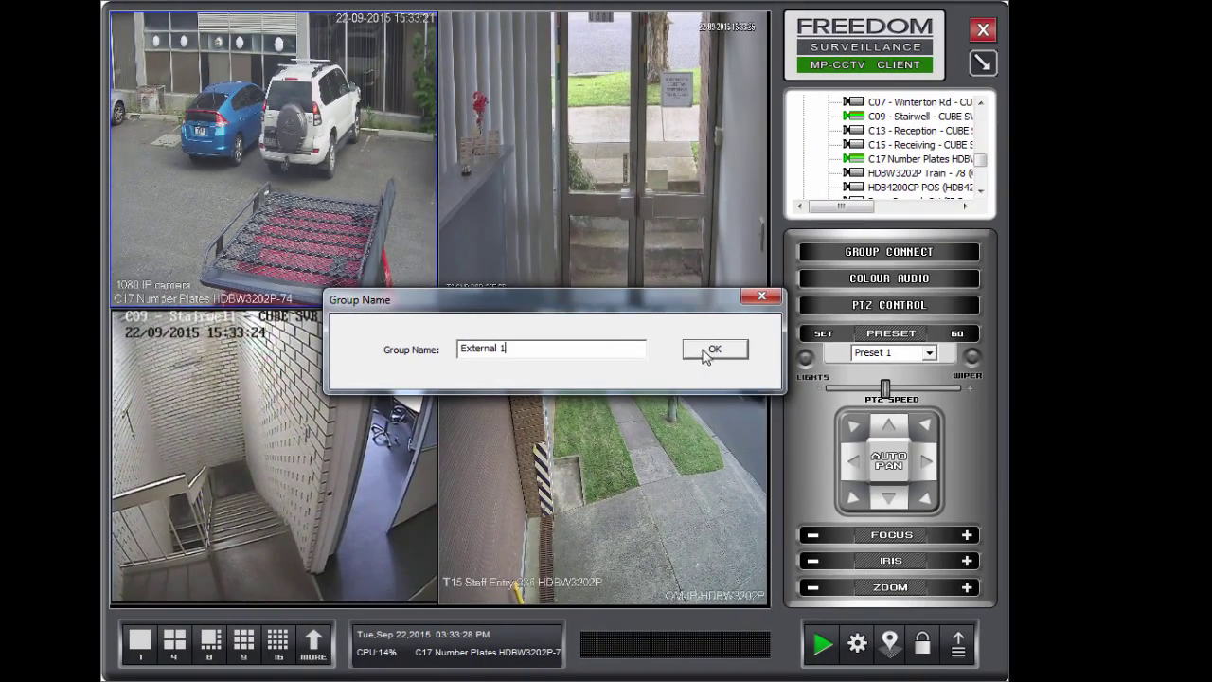
click(715, 349)
right_click(618, 400)
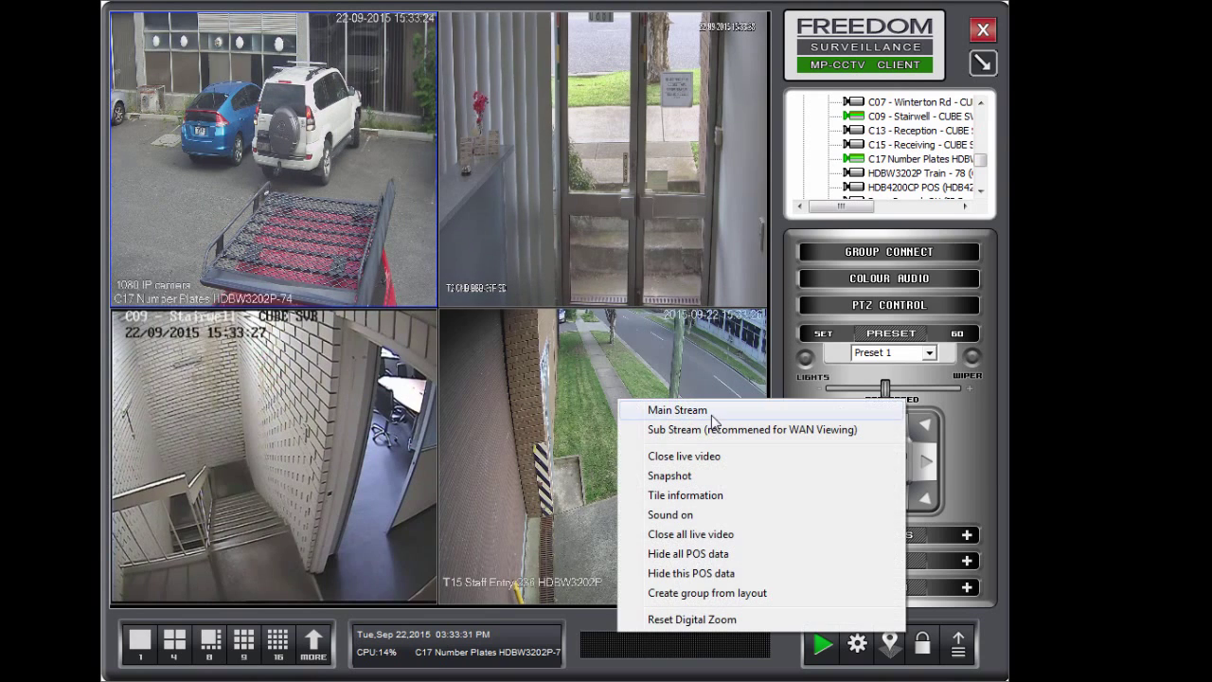
Step: Close all live video, then select External 1 under GROUP CONNECT and connect it
click(676, 536)
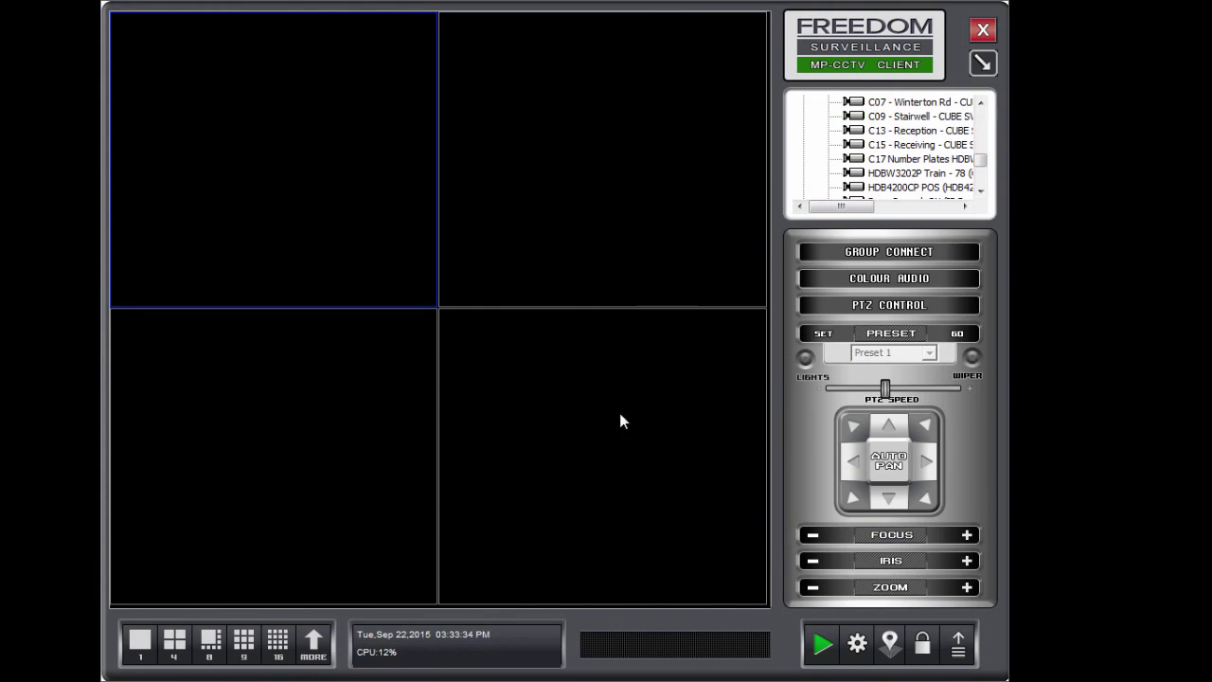
click(886, 253)
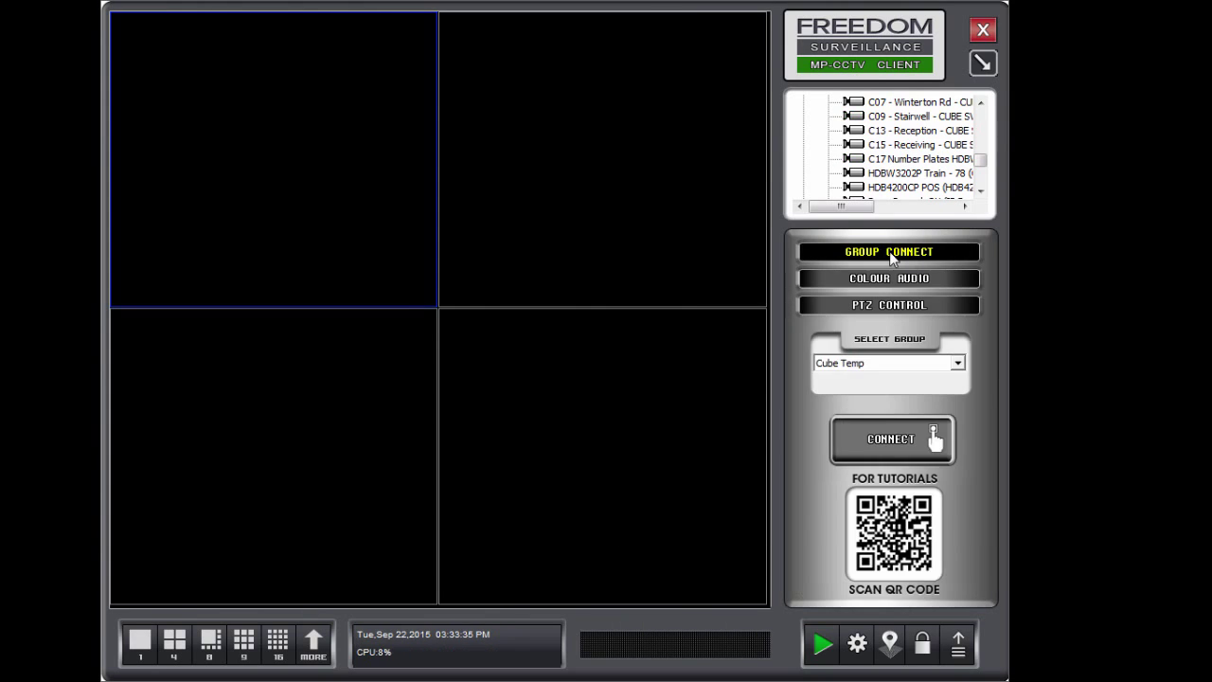
click(837, 364)
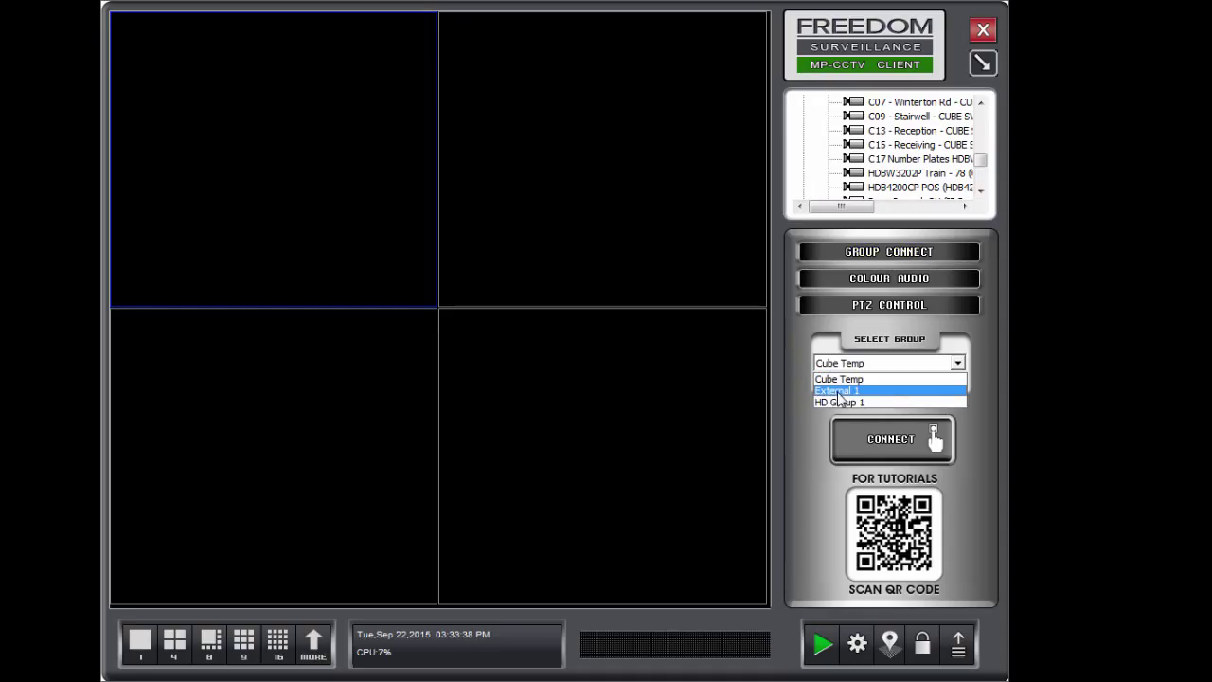
click(840, 391)
click(870, 443)
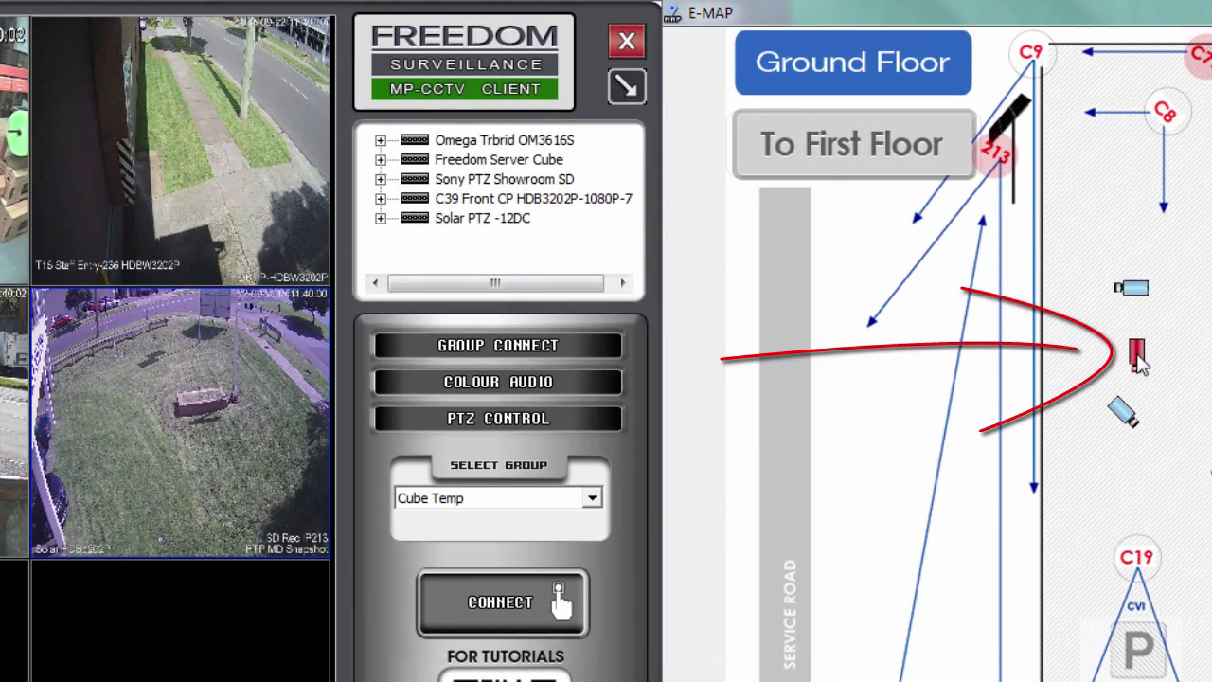
Step: Close the T15 Staff Entry feed and all live video, then reconnect the Cube Temp group
click(1138, 358)
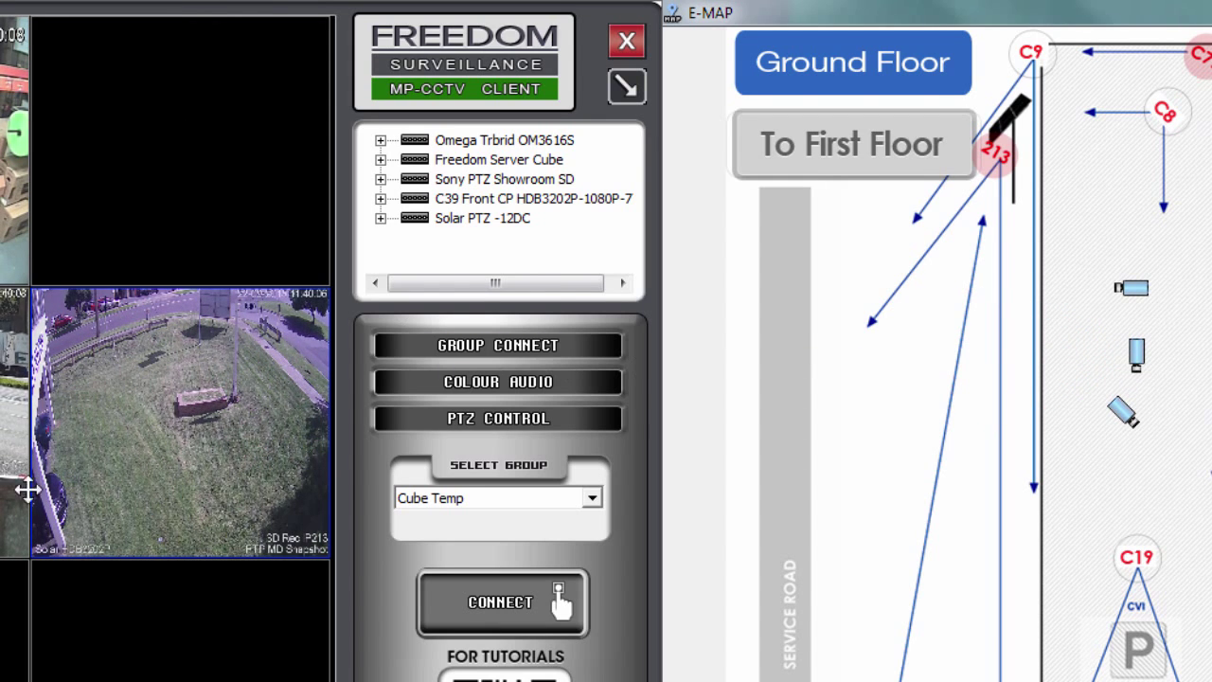
right_click(87, 393)
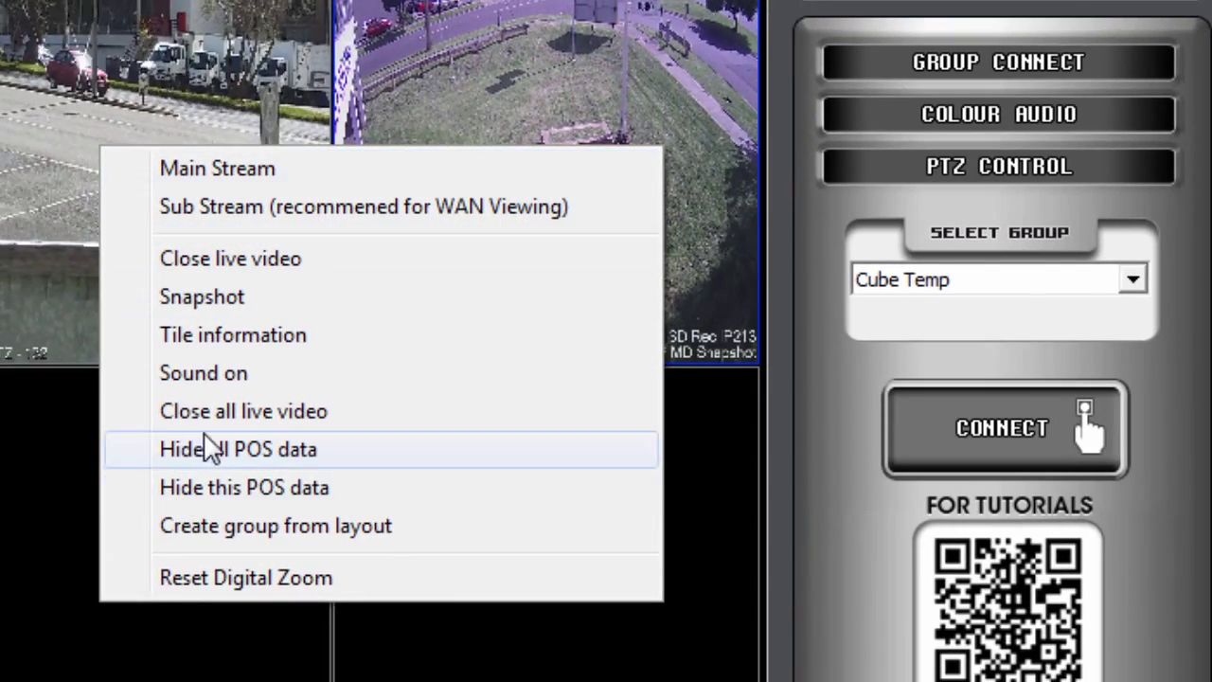
click(305, 417)
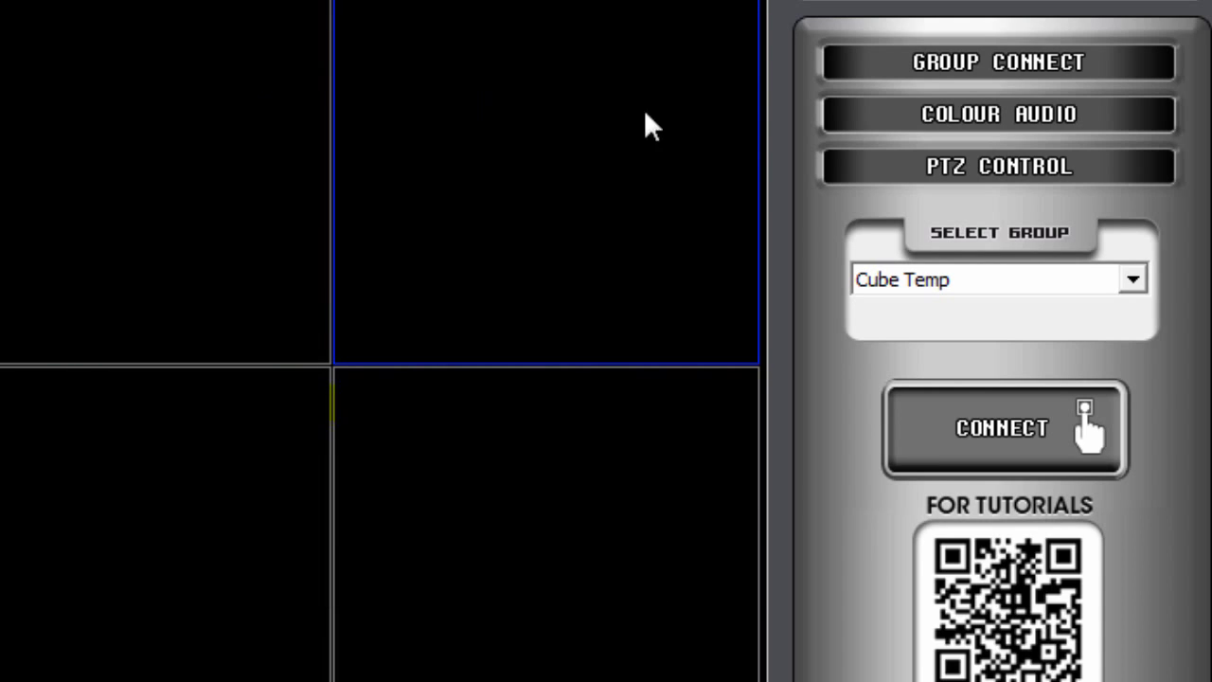
click(1004, 429)
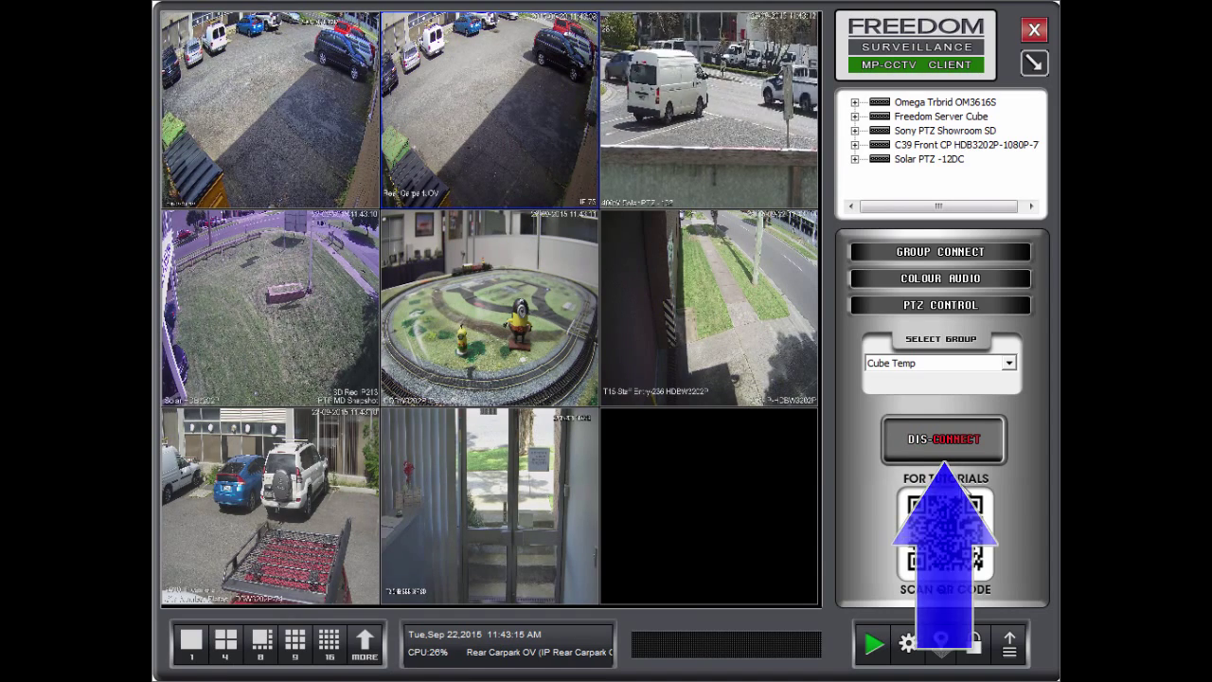
click(938, 433)
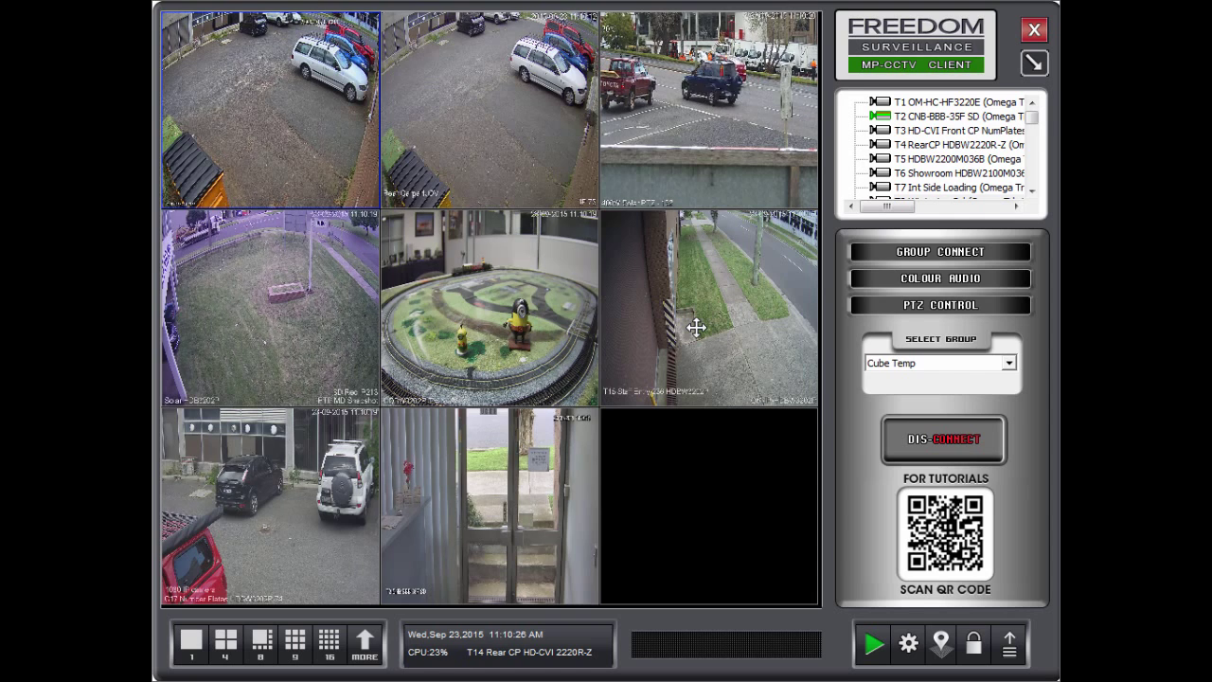
Step: Enlarge the Staff Entry feed to full view, trying a digital zoom and resetting to the full frame
double_click(696, 326)
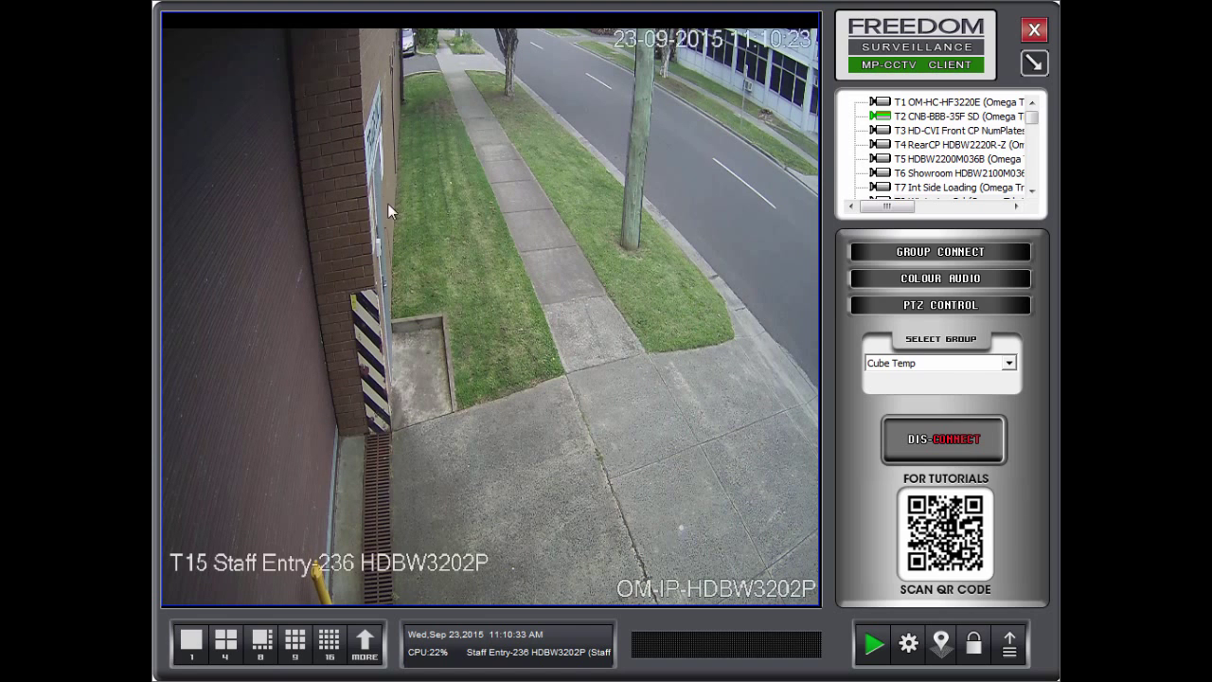
drag(339, 141, 566, 431)
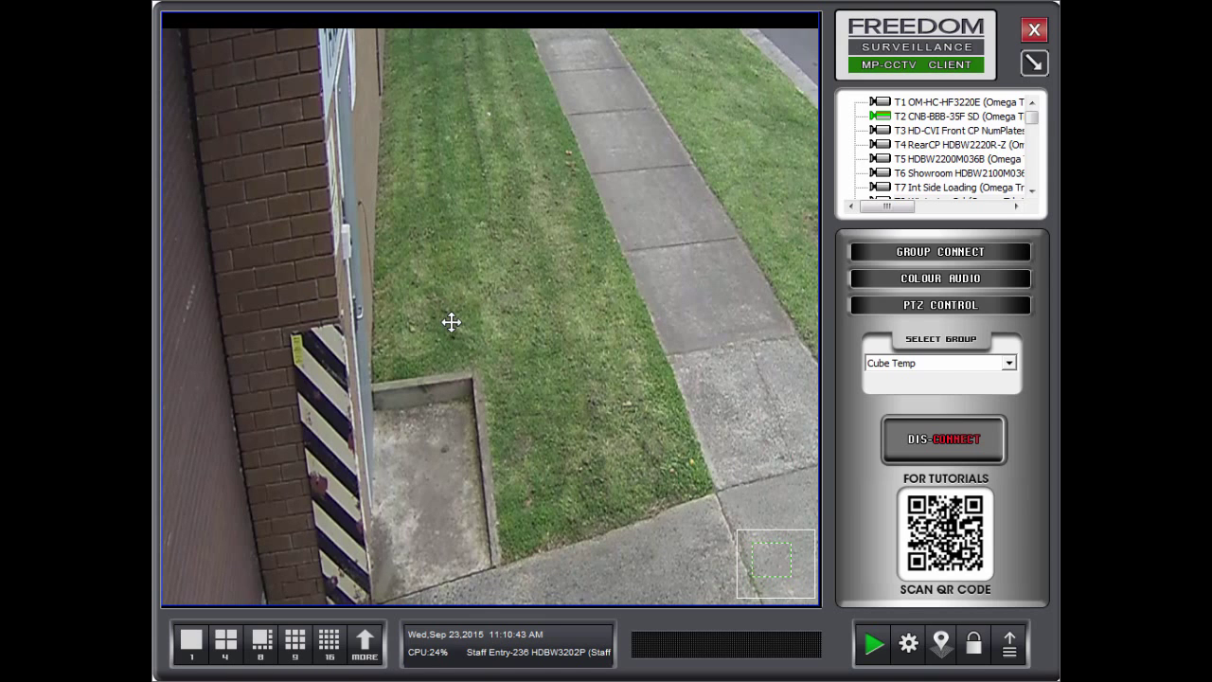
right_click(501, 327)
scroll(498, 324, up, 3)
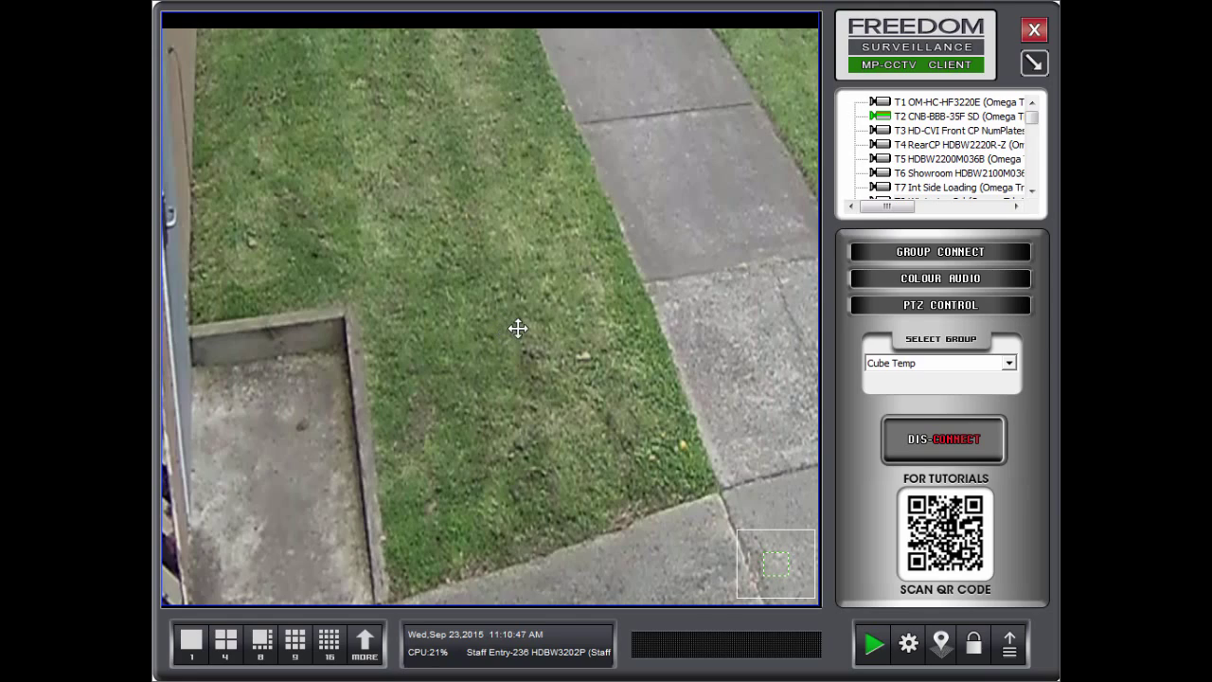
right_click(518, 328)
scroll(520, 338, up, 5)
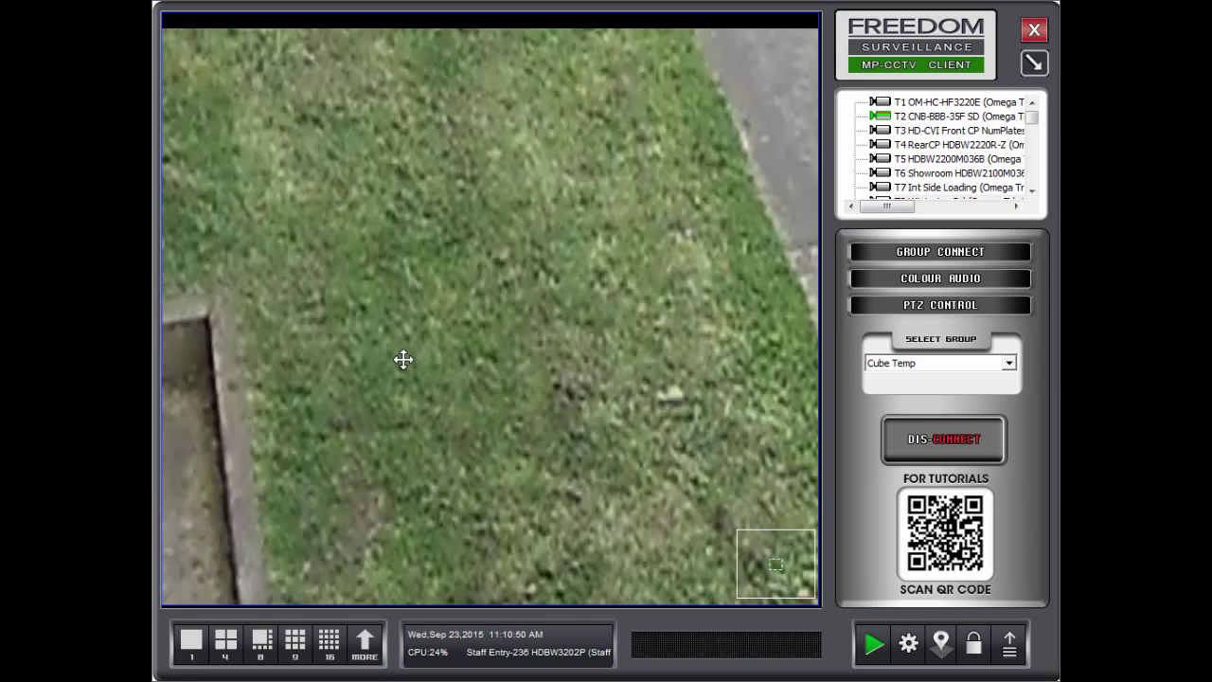
scroll(404, 357, down, 1)
right_click(462, 345)
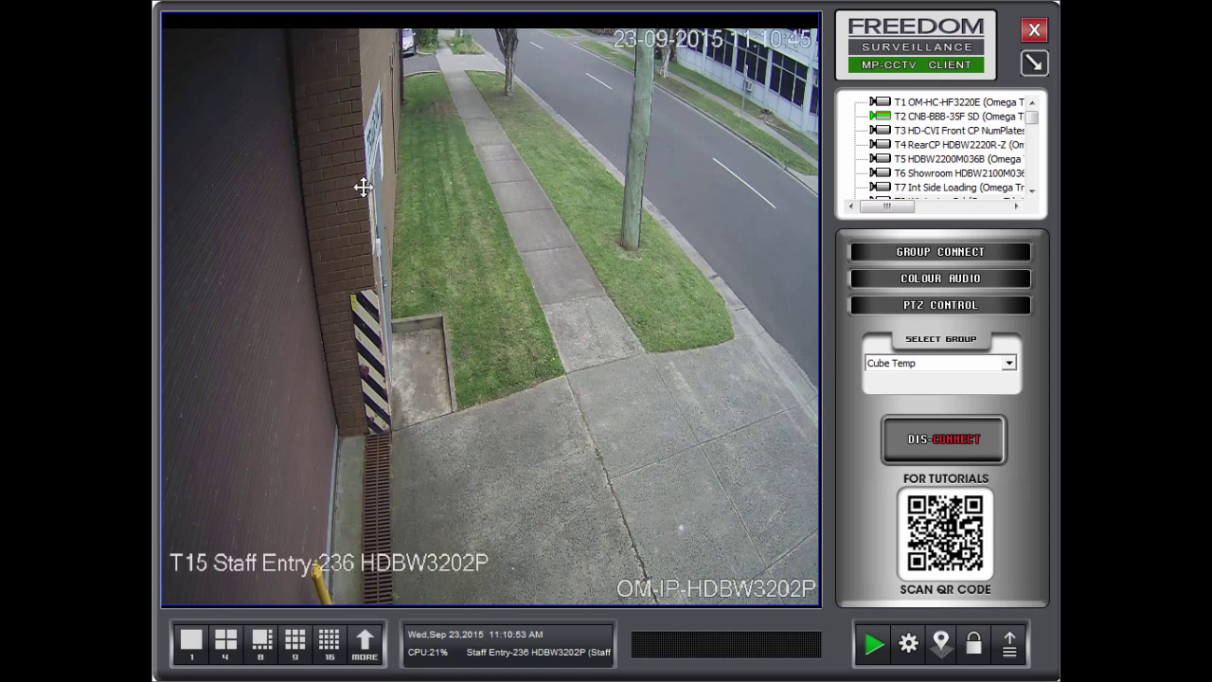
Step: Digitally zoom into the grass and kerb area and pan the mini-map onto the brick wall
drag(342, 178, 576, 406)
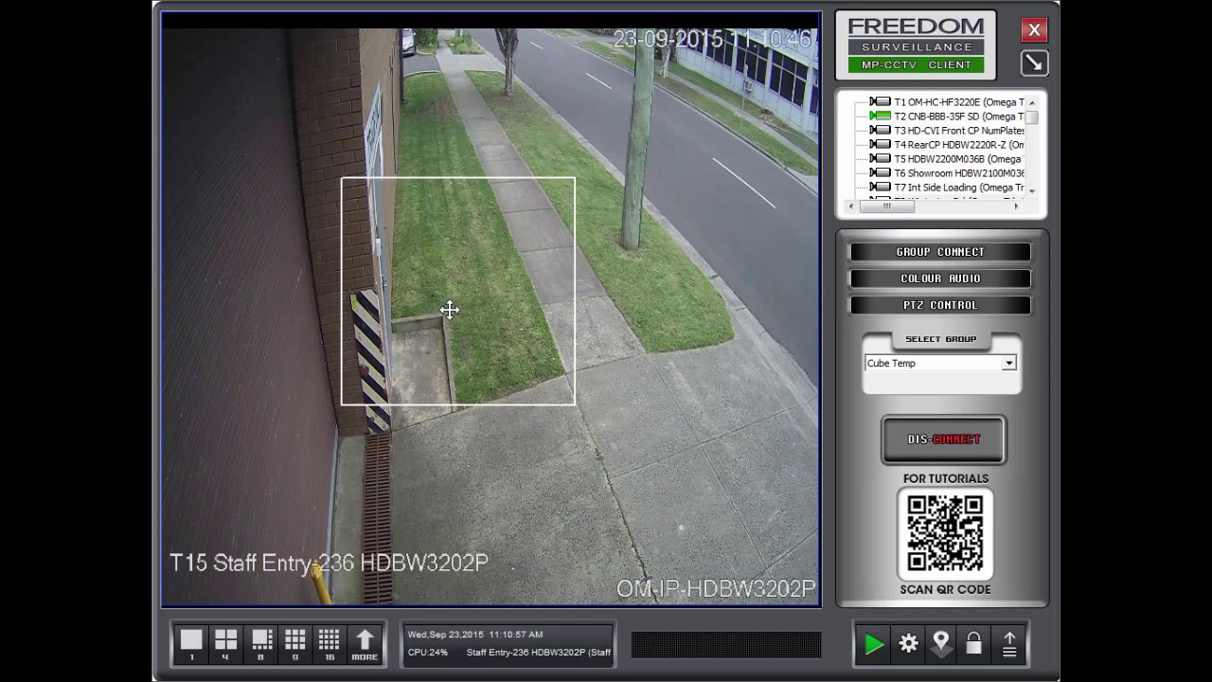
click(538, 325)
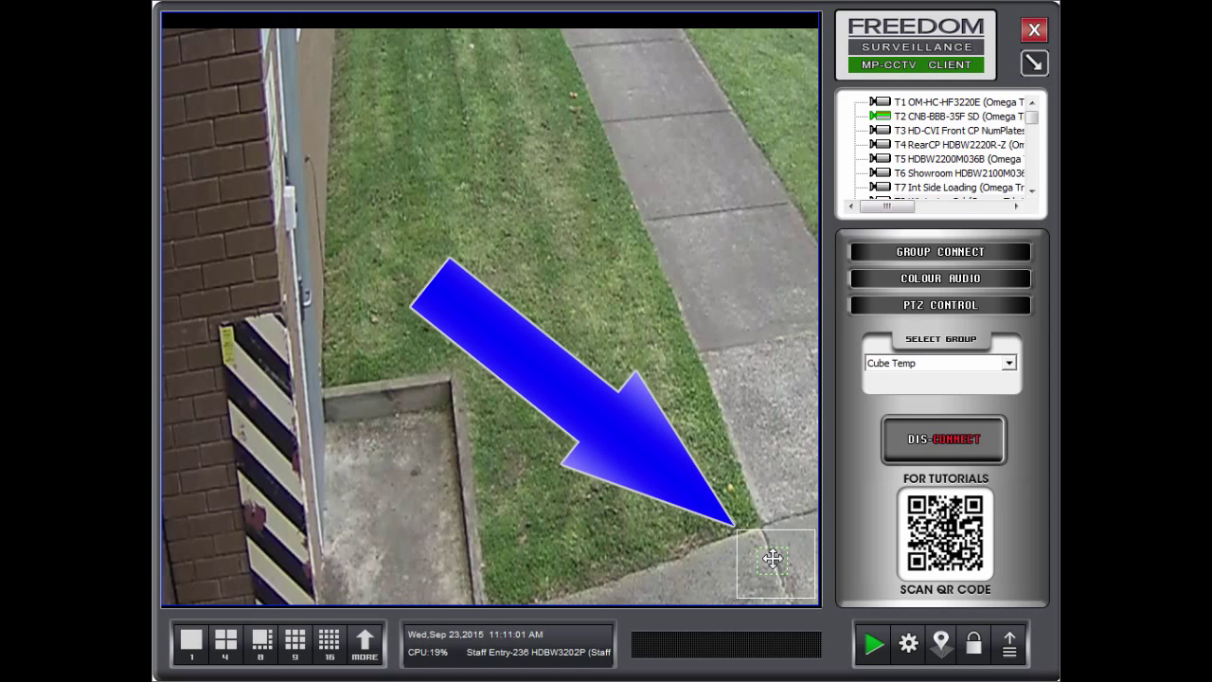
drag(770, 574, 753, 550)
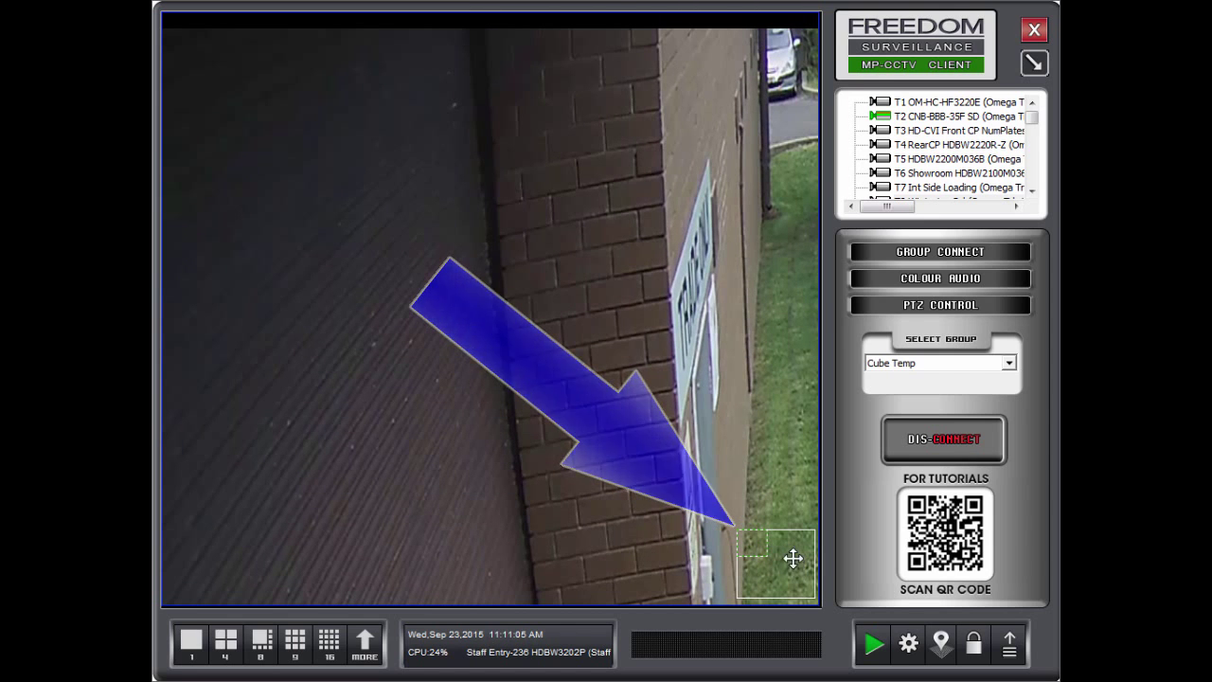
click(808, 566)
click(760, 543)
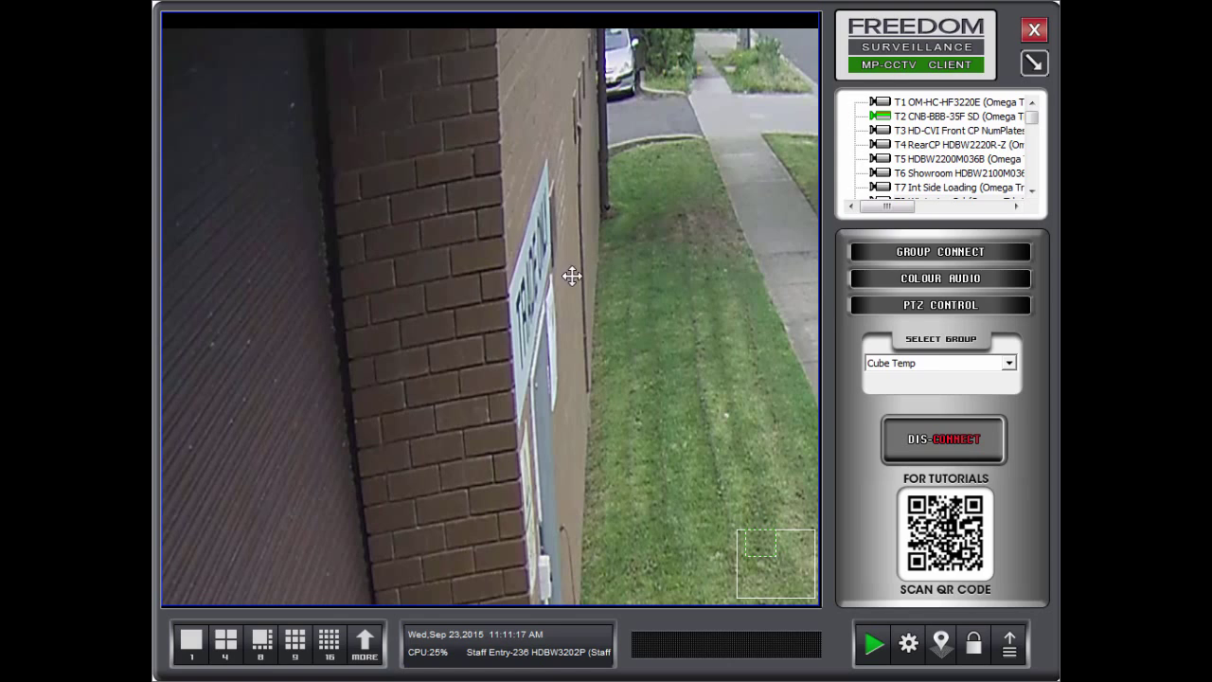
Step: Reset the Staff Entry camera's digital zoom to full frame and return to the nine-tile grid
right_click(645, 298)
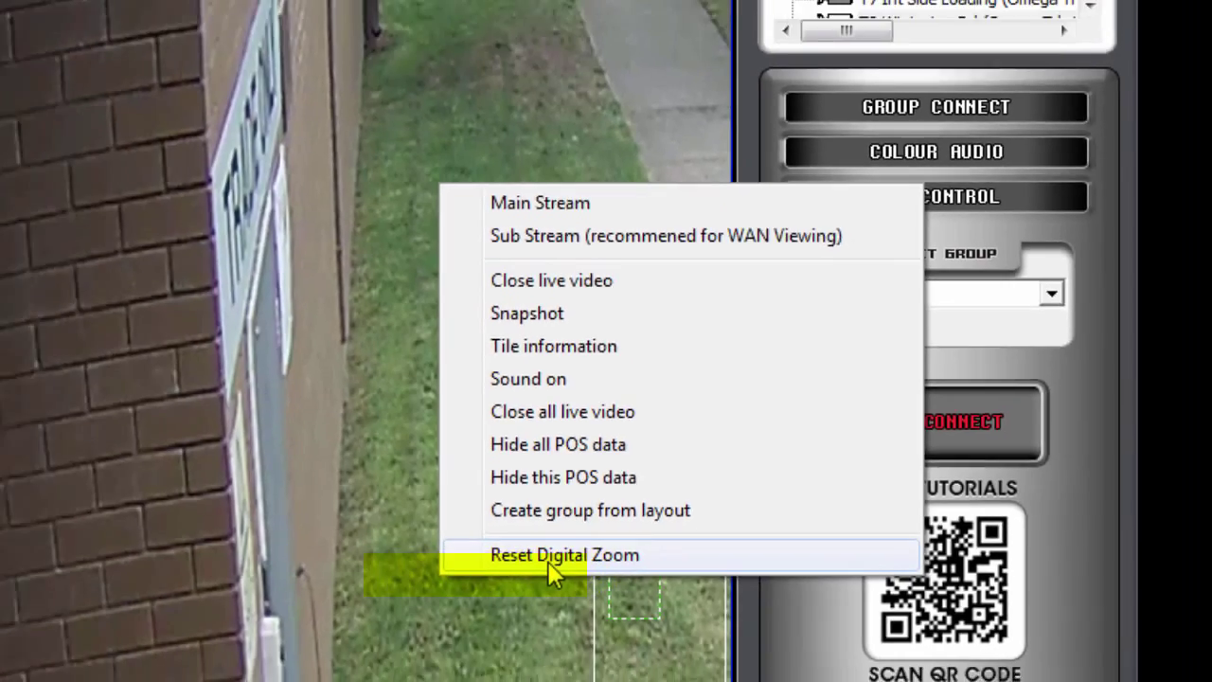
click(493, 579)
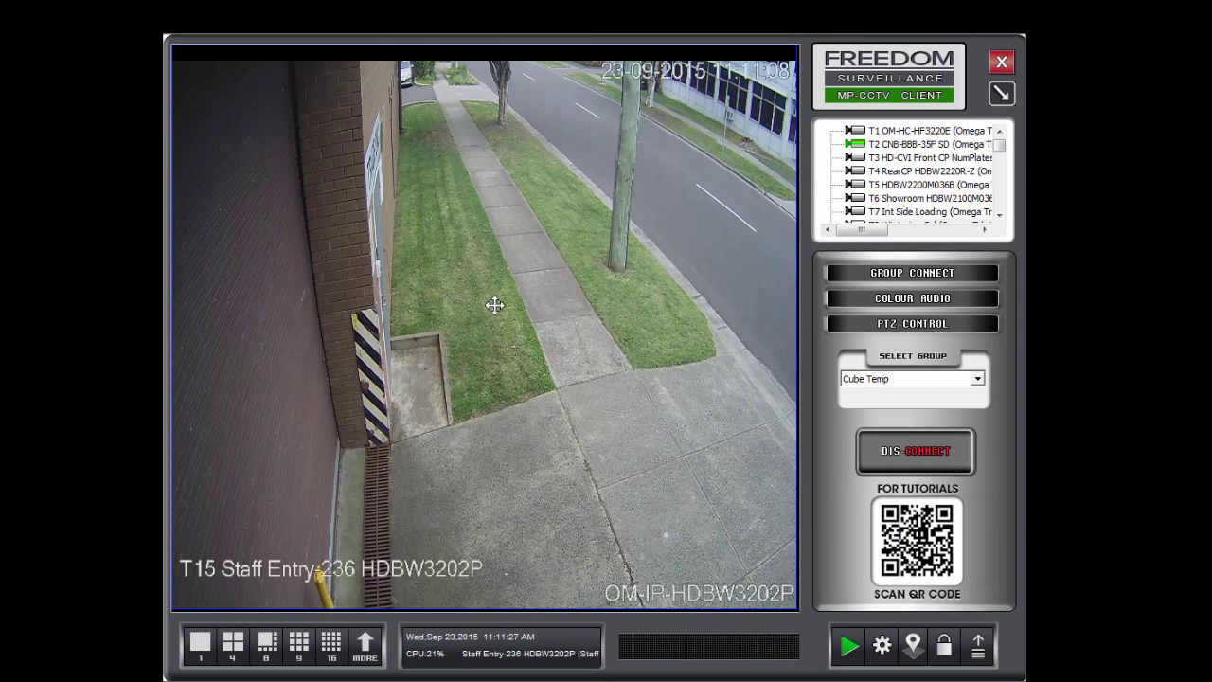
scroll(496, 307, up, 3)
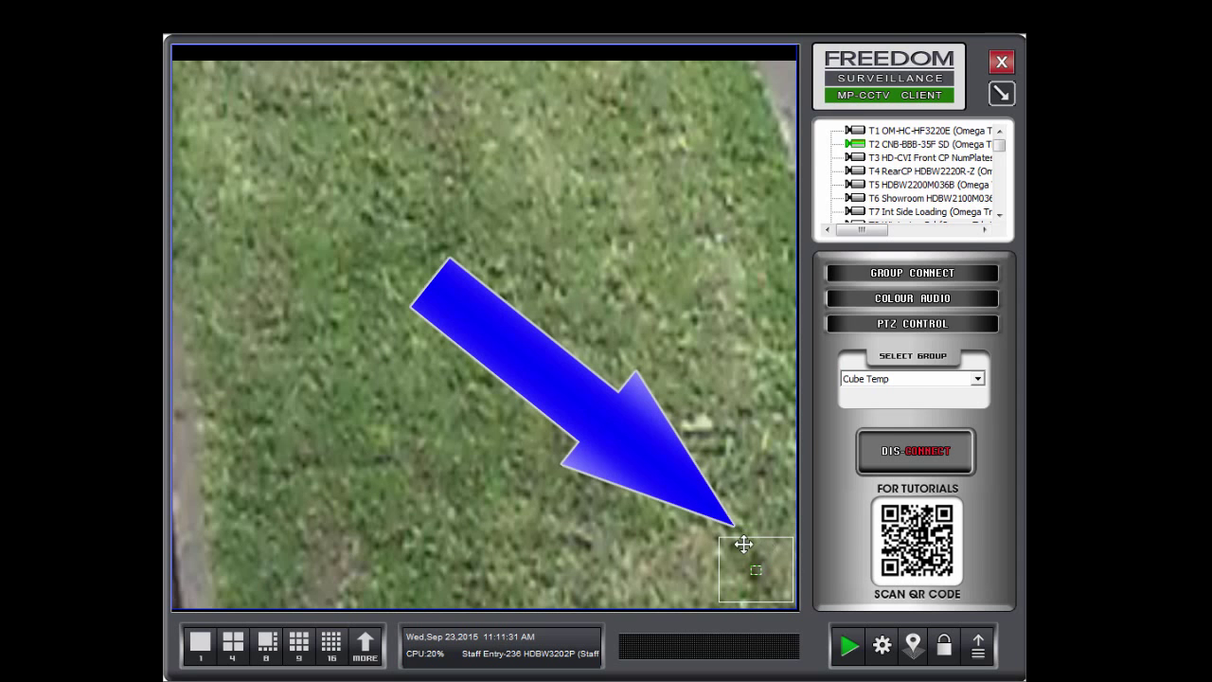
scroll(726, 541, down, 3)
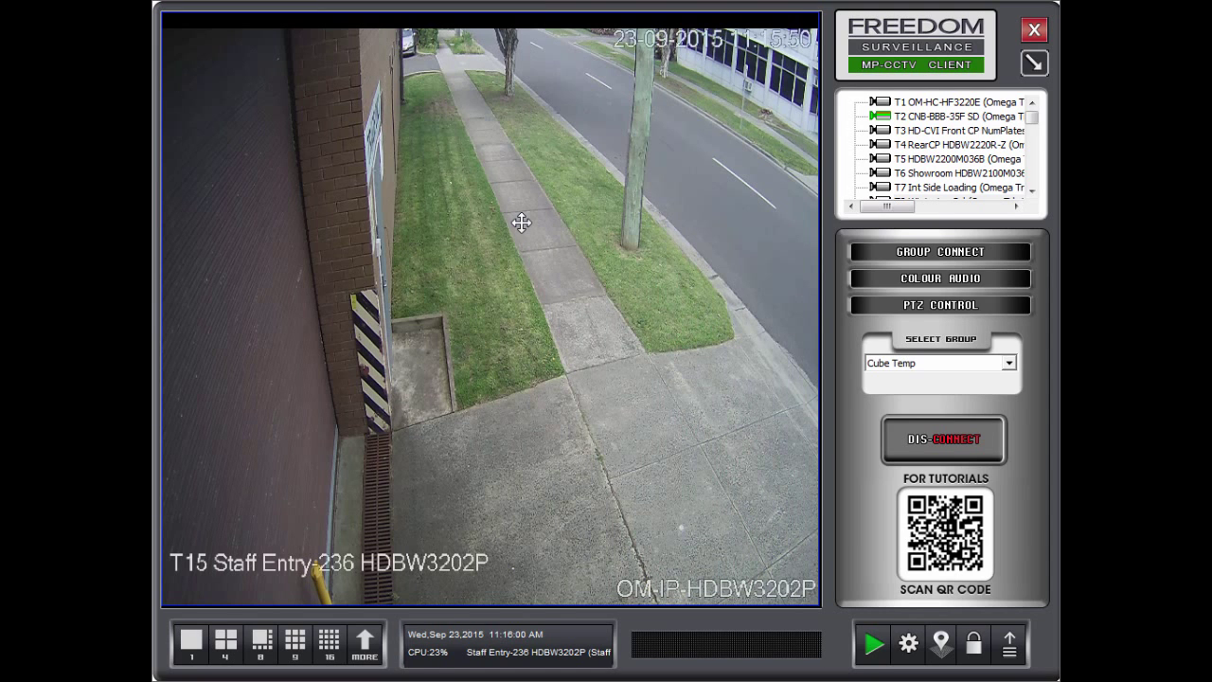
double_click(577, 309)
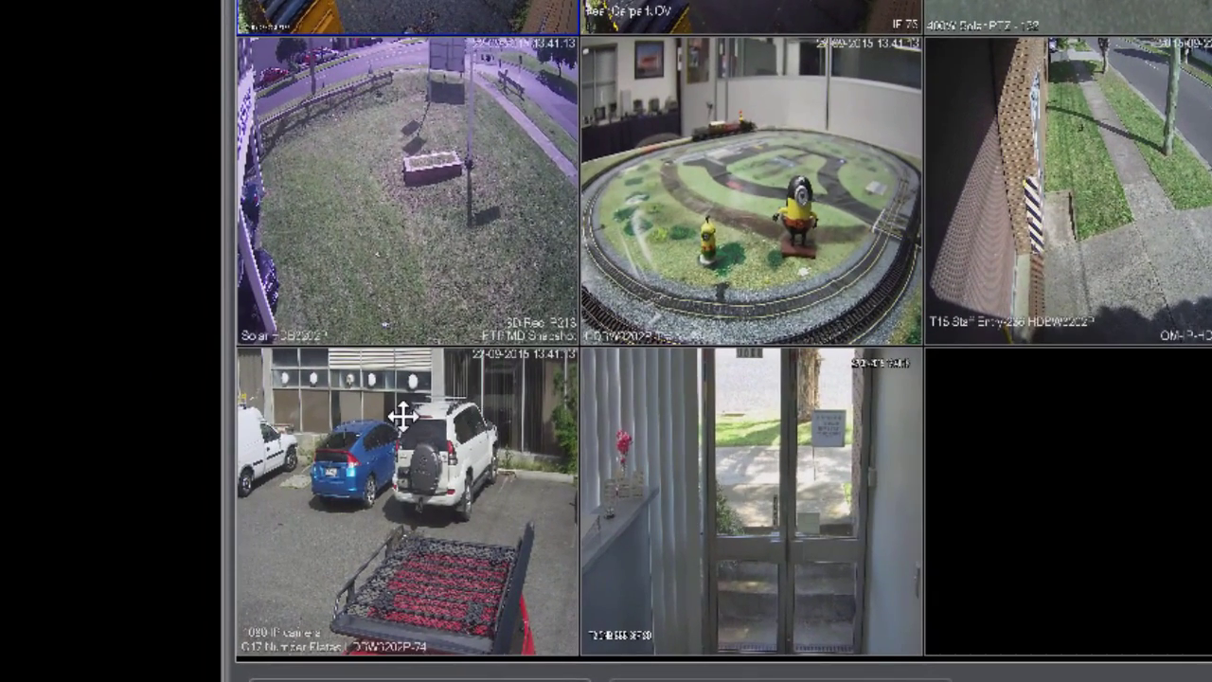
Step: Take a snapshot from the purple-tinted park camera tile and from the top-right street tile
right_click(375, 422)
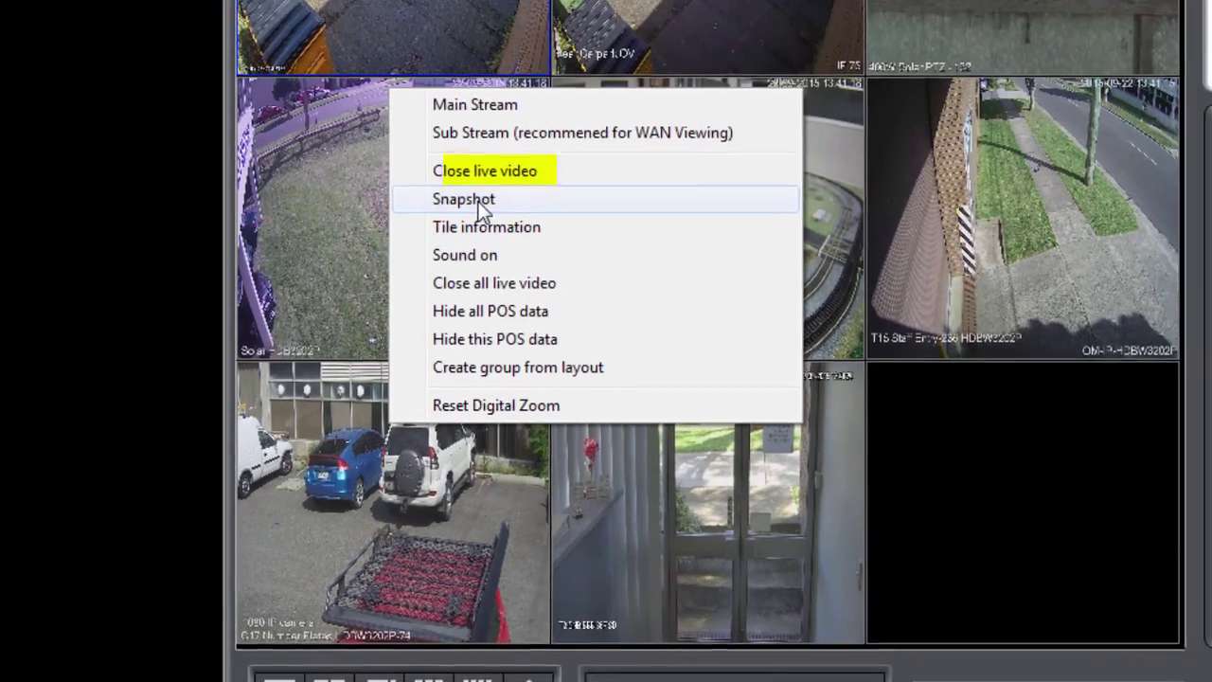
click(511, 178)
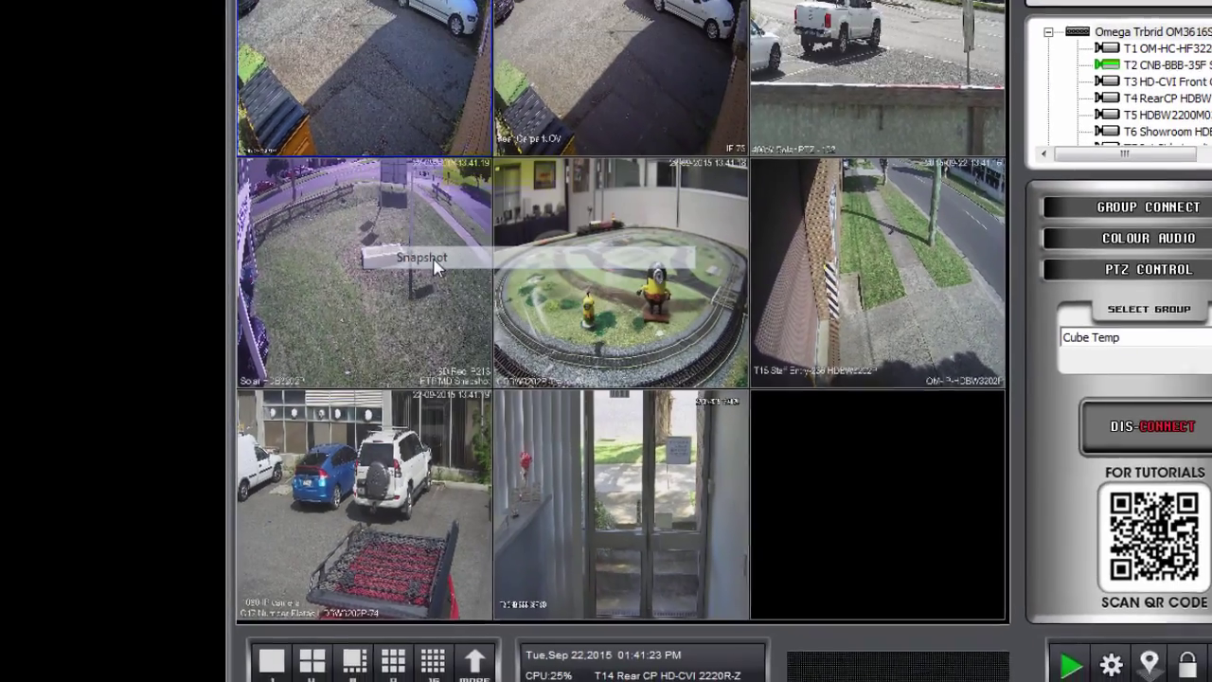
right_click(822, 37)
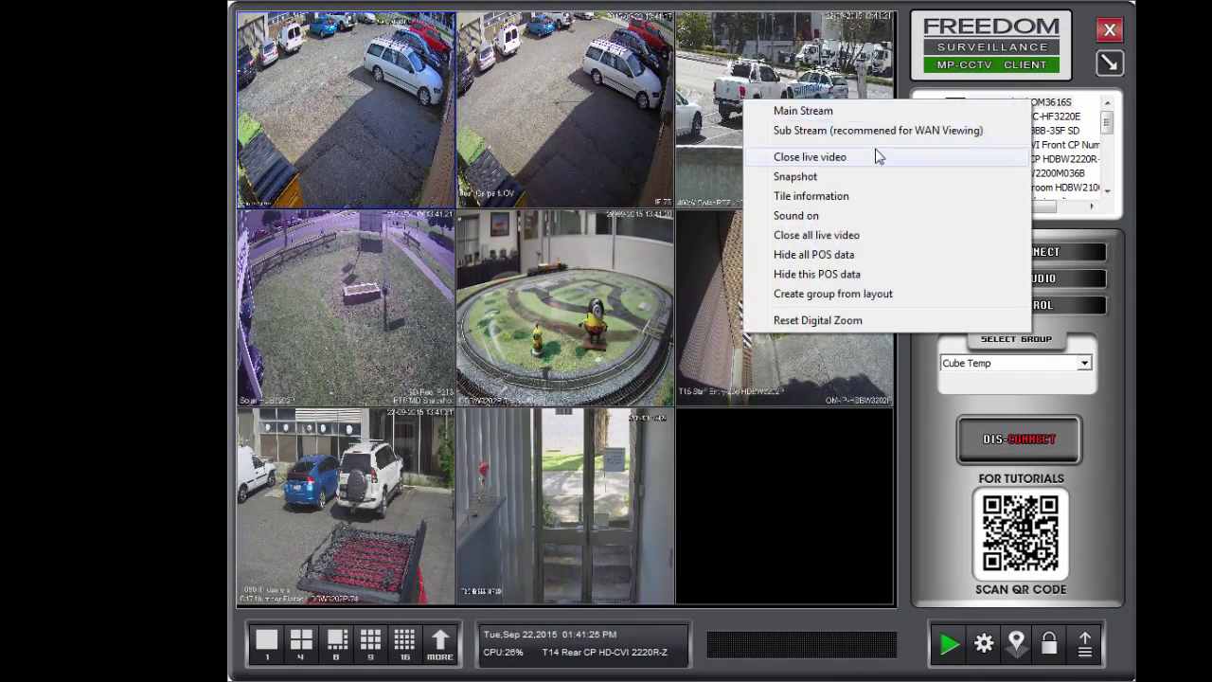
click(803, 177)
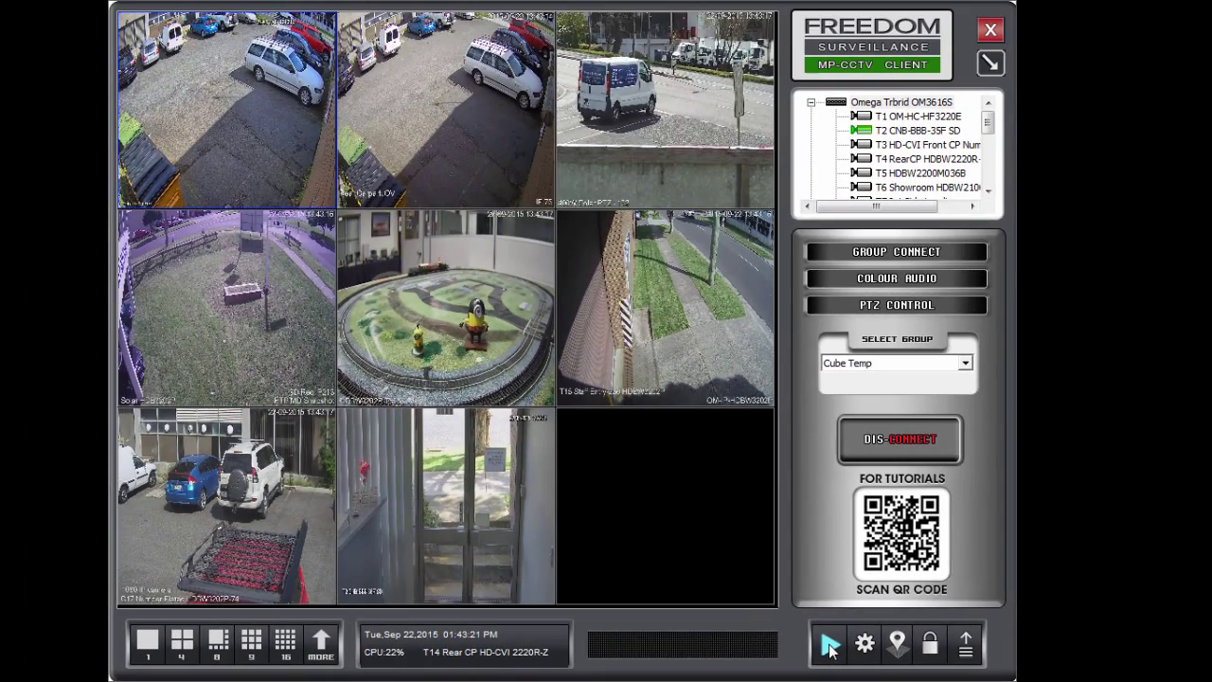
Step: From Playback and Search, list saved snapshots with the 22/09/2015 Staff Entry-236 still previewed
click(829, 644)
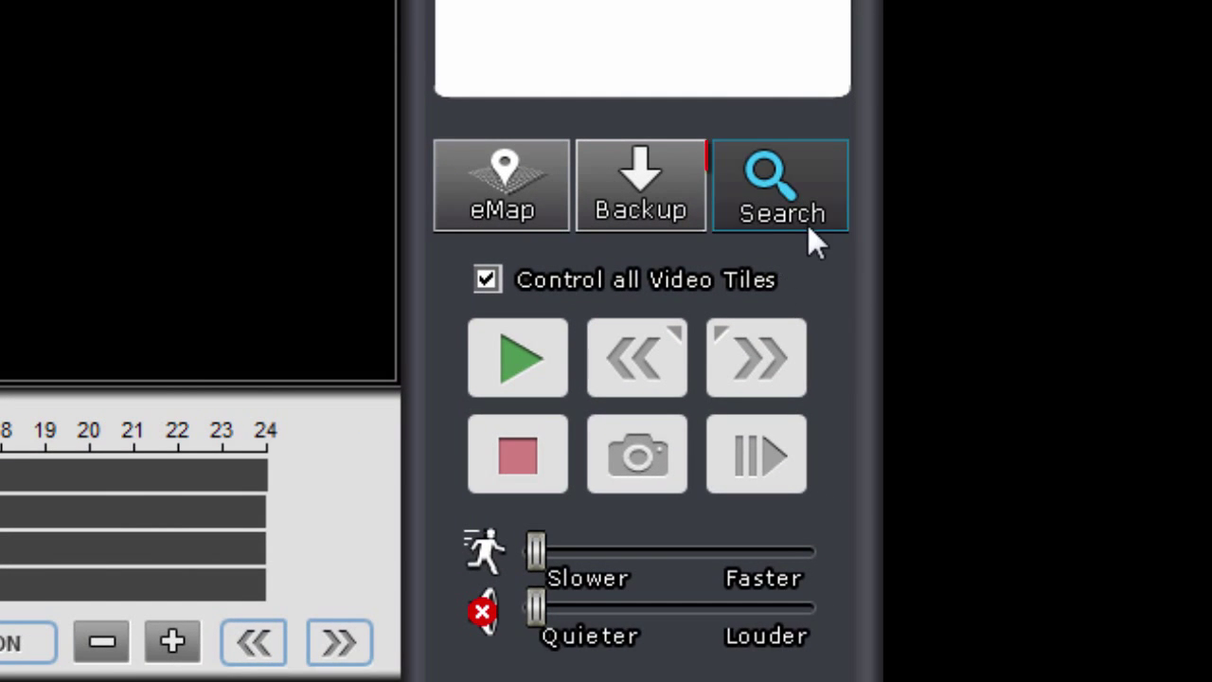
click(819, 198)
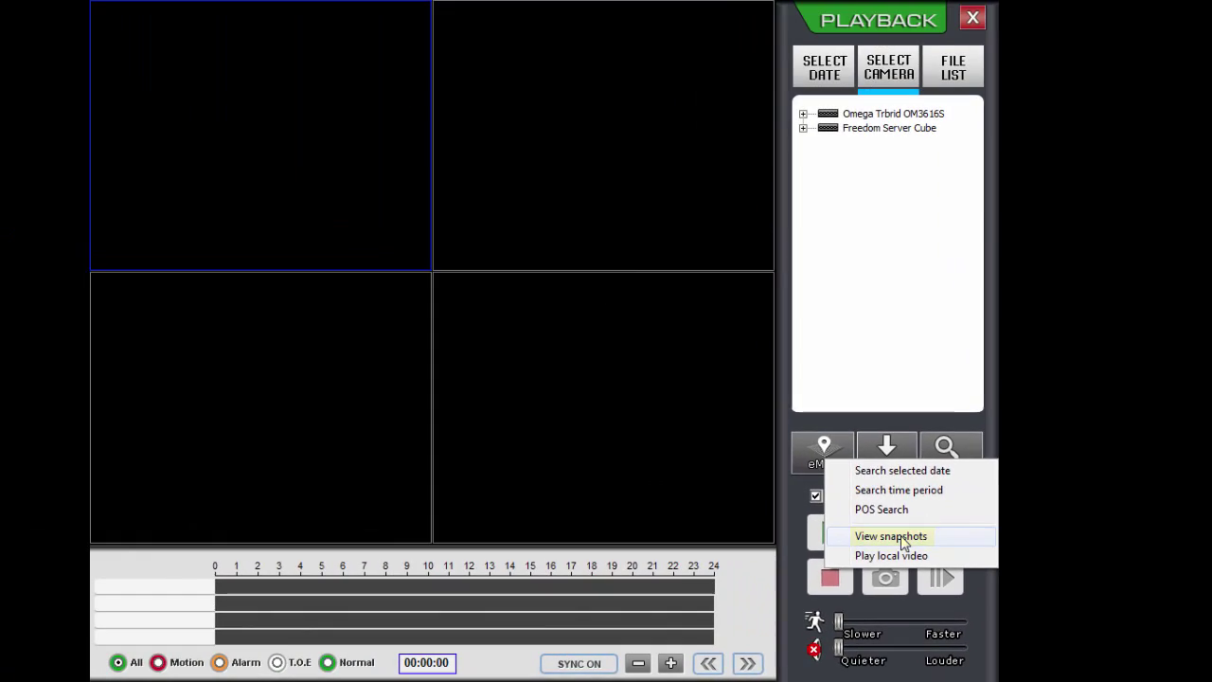
click(677, 369)
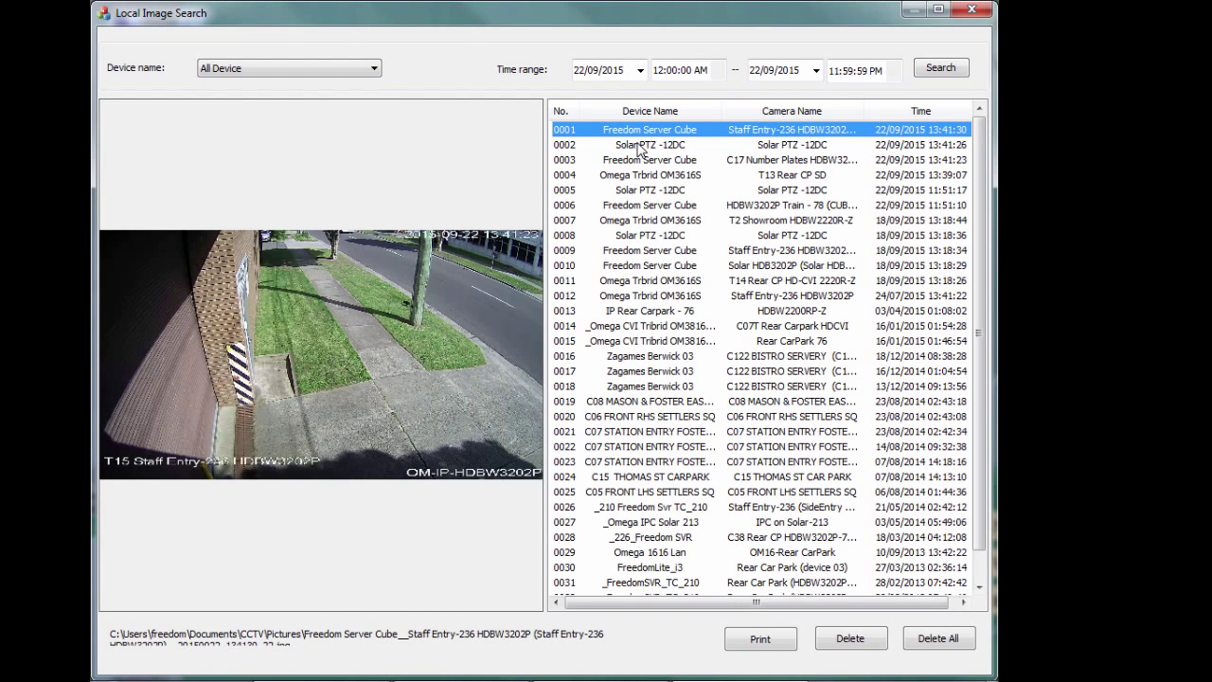
Step: Step through the snapshot rows, previewing Solar PTZ -12DC and Staff Entry, then select row 0011 (T14 Rear CP)
key(Down)
key(Down)
key(Down)
key(Down)
key(Down)
key(Down)
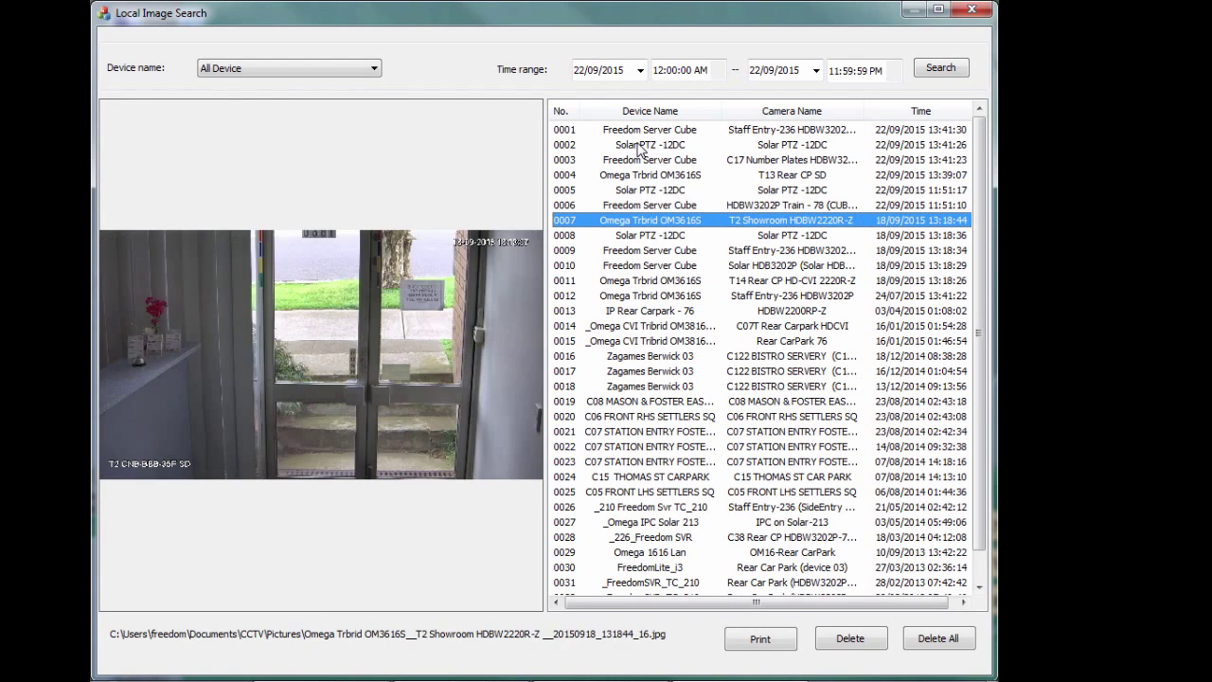
key(Down)
key(Down)
key(Up)
key(Up)
key(Up)
key(Up)
key(Up)
key(Up)
key(Up)
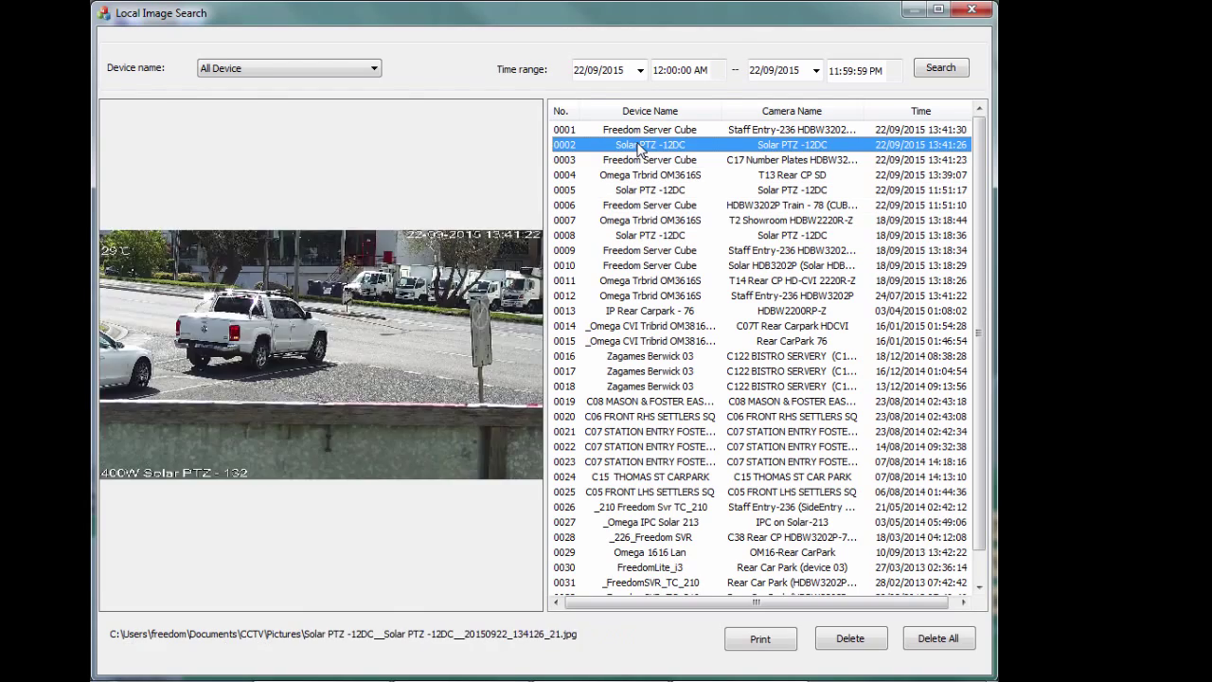
key(Up)
key(Down)
key(Down)
key(Down)
key(Down)
key(Down)
key(Down)
key(Down)
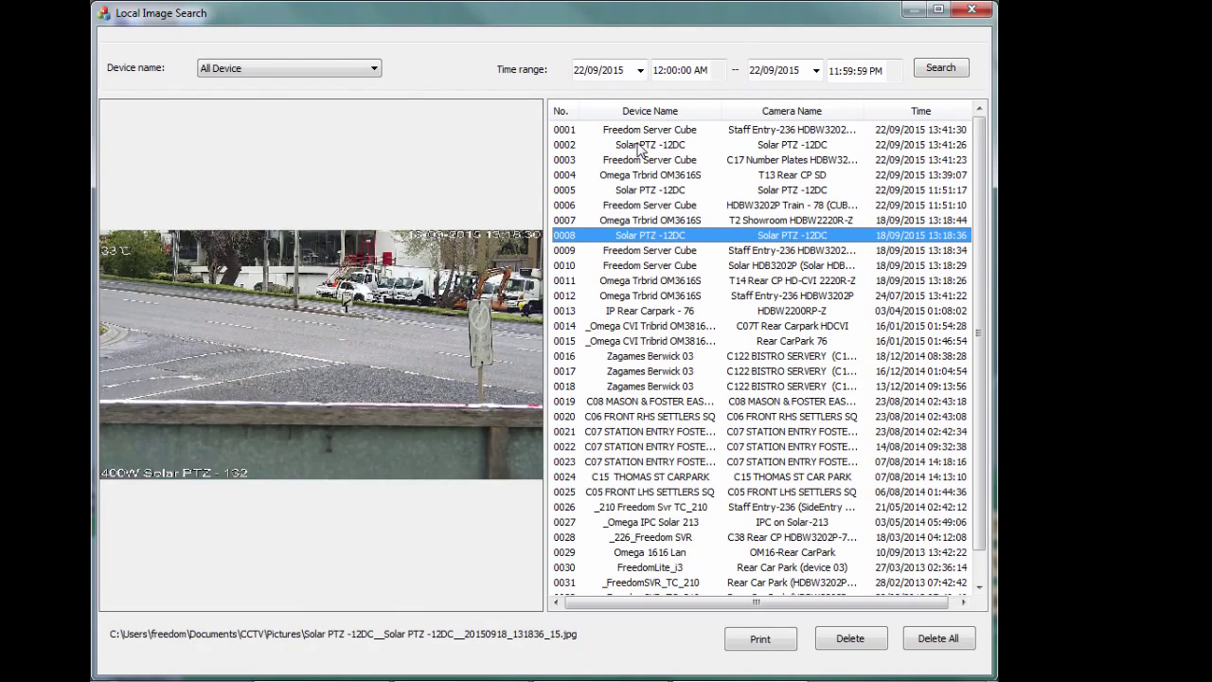
key(Down)
key(Up)
key(Up)
key(Up)
key(Up)
key(Up)
key(Up)
key(Up)
key(Up)
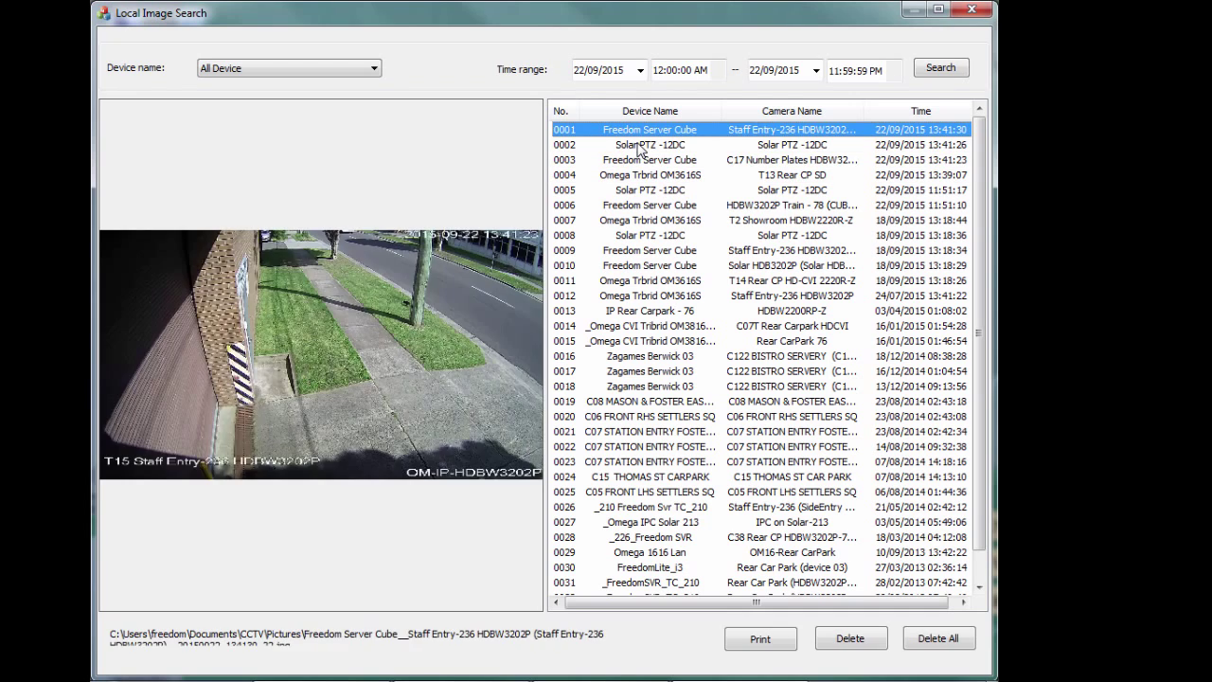
key(Down)
key(Down)
key(Down)
key(Down)
key(Down)
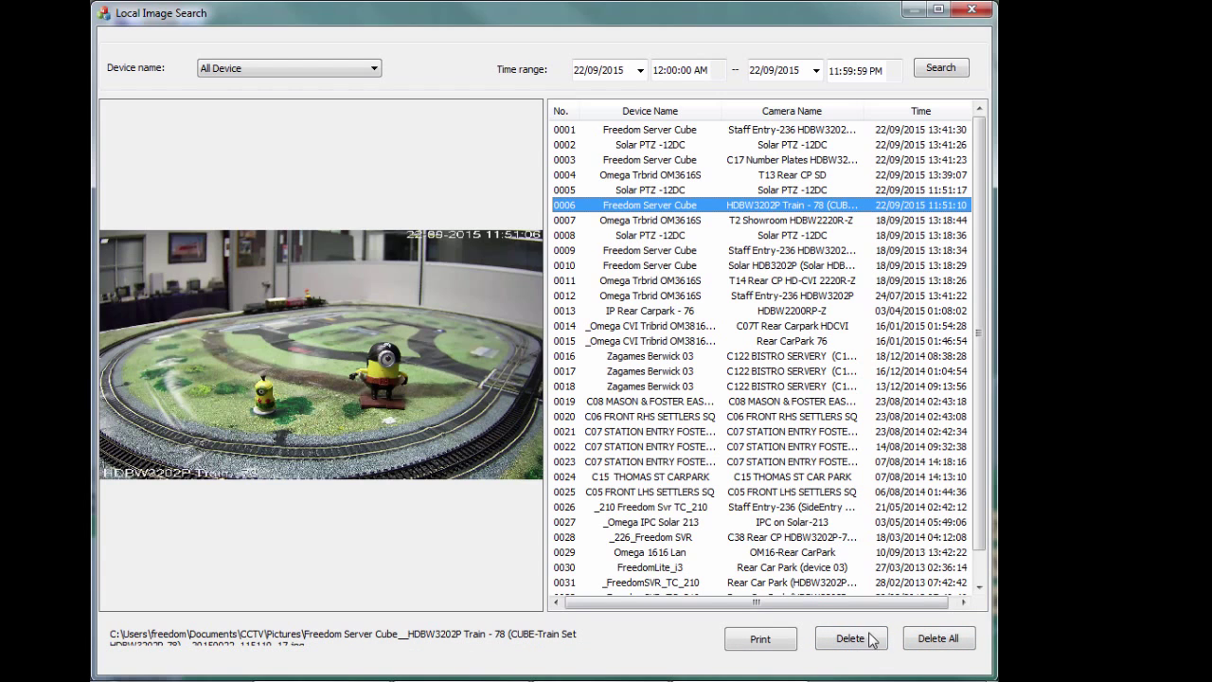
click(660, 282)
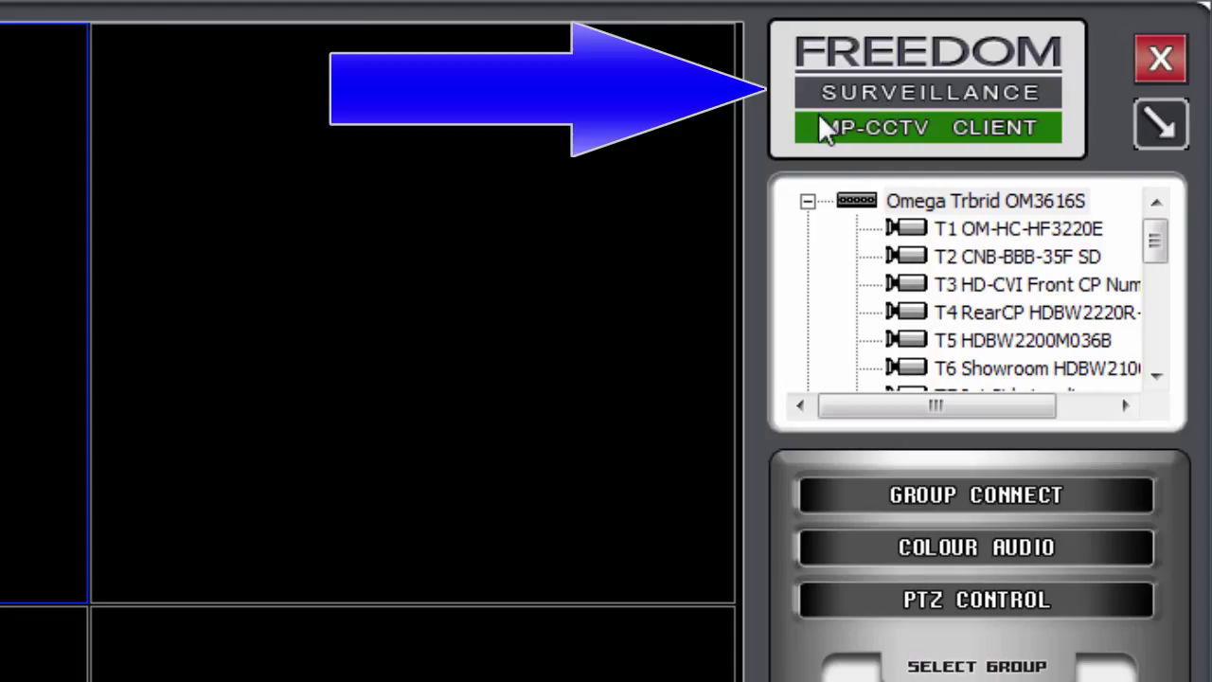
Step: Open the About dialog from the Freedom Surveillance logo to see client version 3.4.15092
click(914, 134)
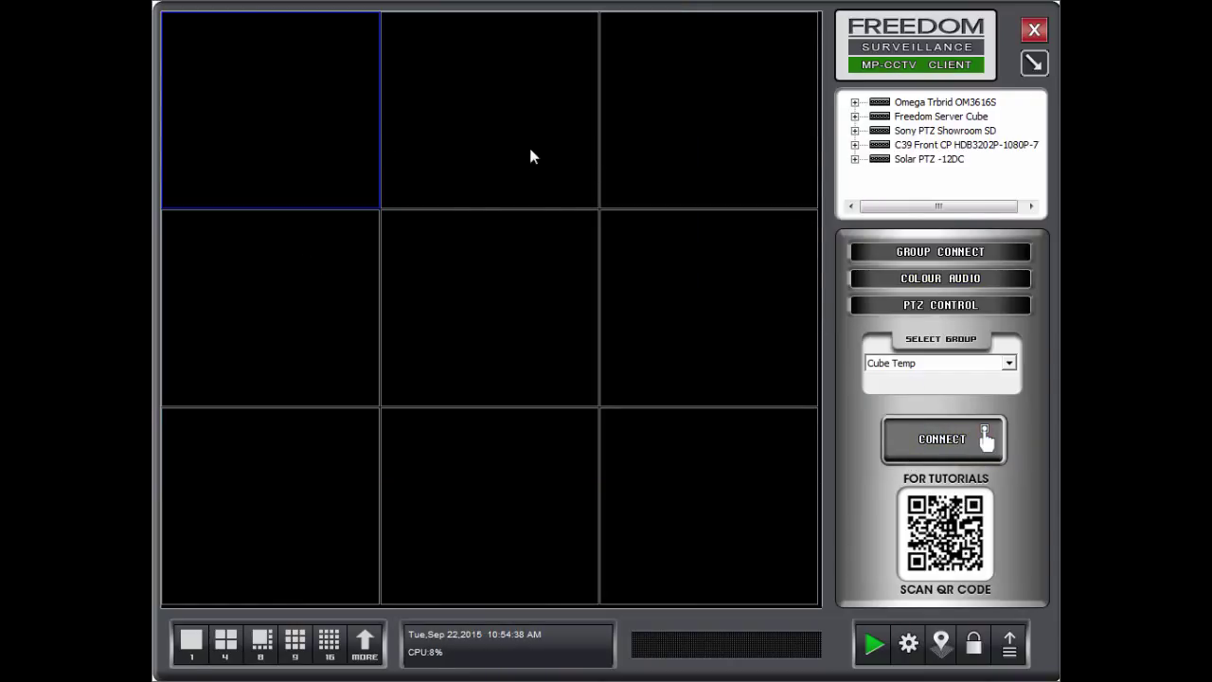
Step: Select the top grid tiles, connect the Cube Temp group, then disconnect it again
click(531, 156)
click(332, 175)
click(961, 439)
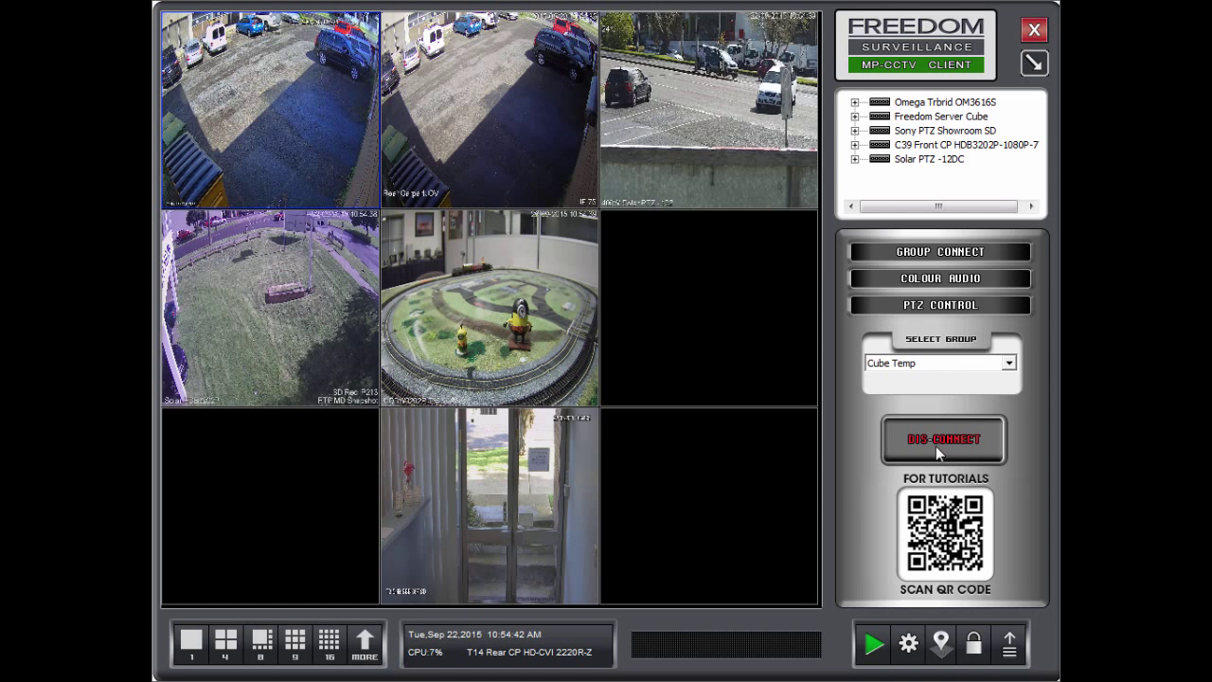
click(947, 446)
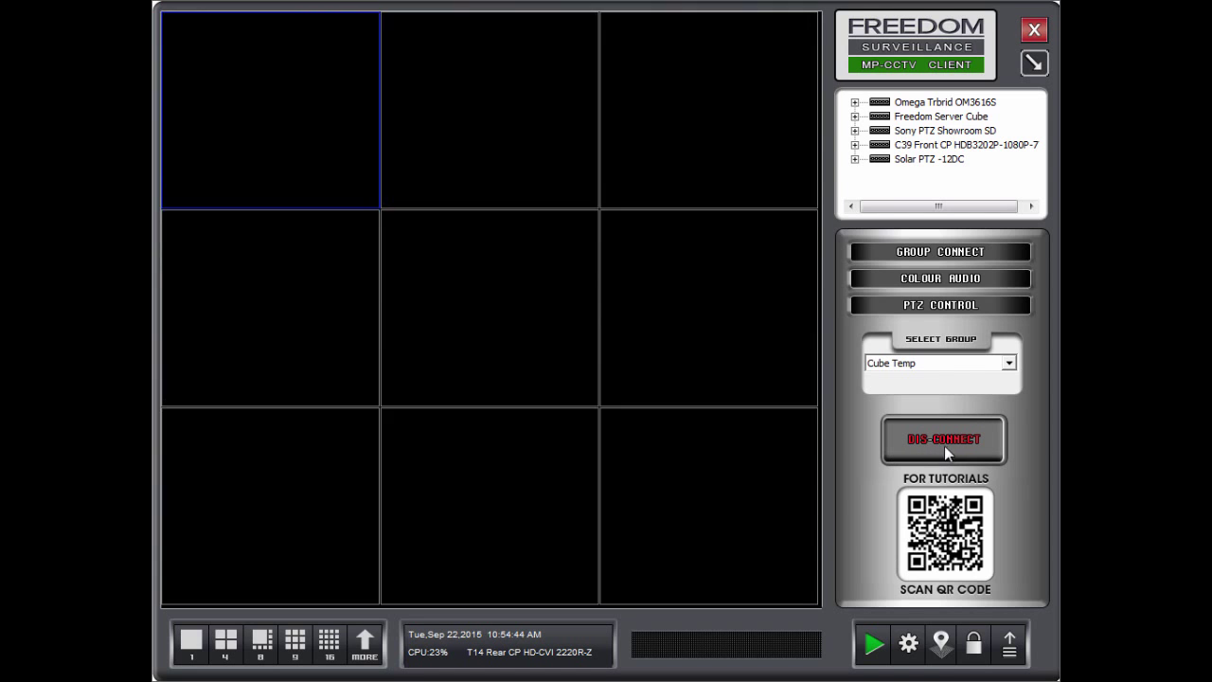
Step: Reconnect Cube Temp and select tiles to identify the Rear Carpark OV, Solar PTZ -12DC and train set cameras
click(949, 446)
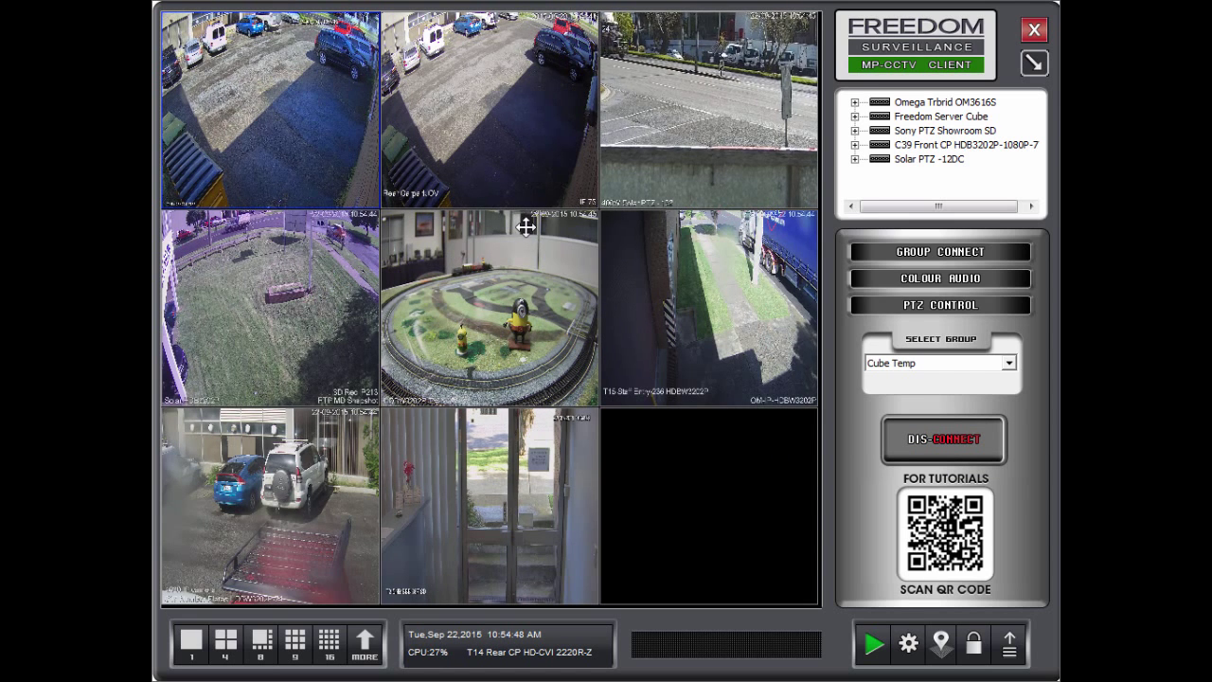
click(374, 434)
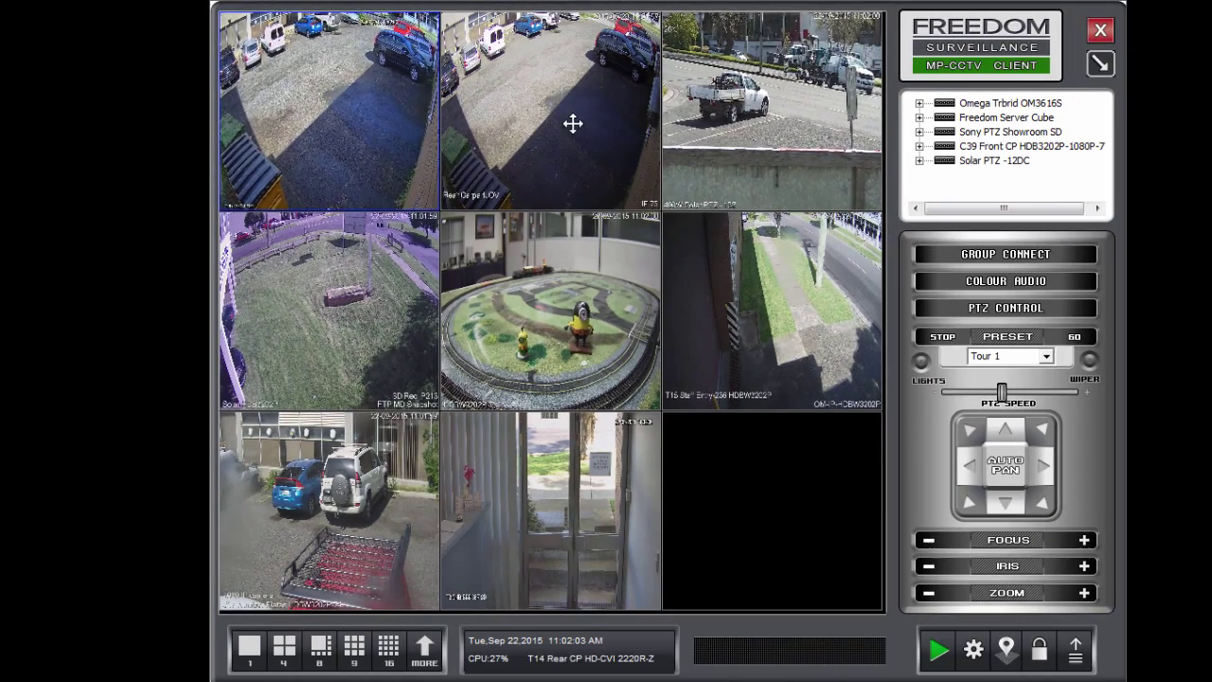
click(572, 124)
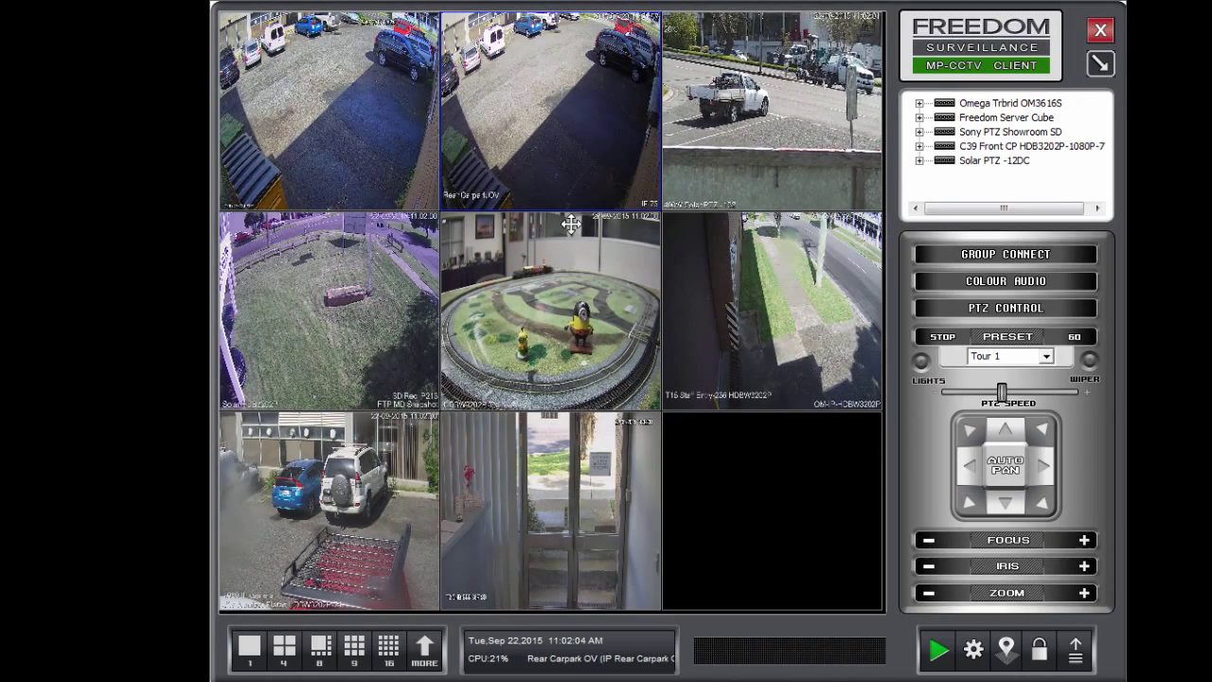
click(750, 106)
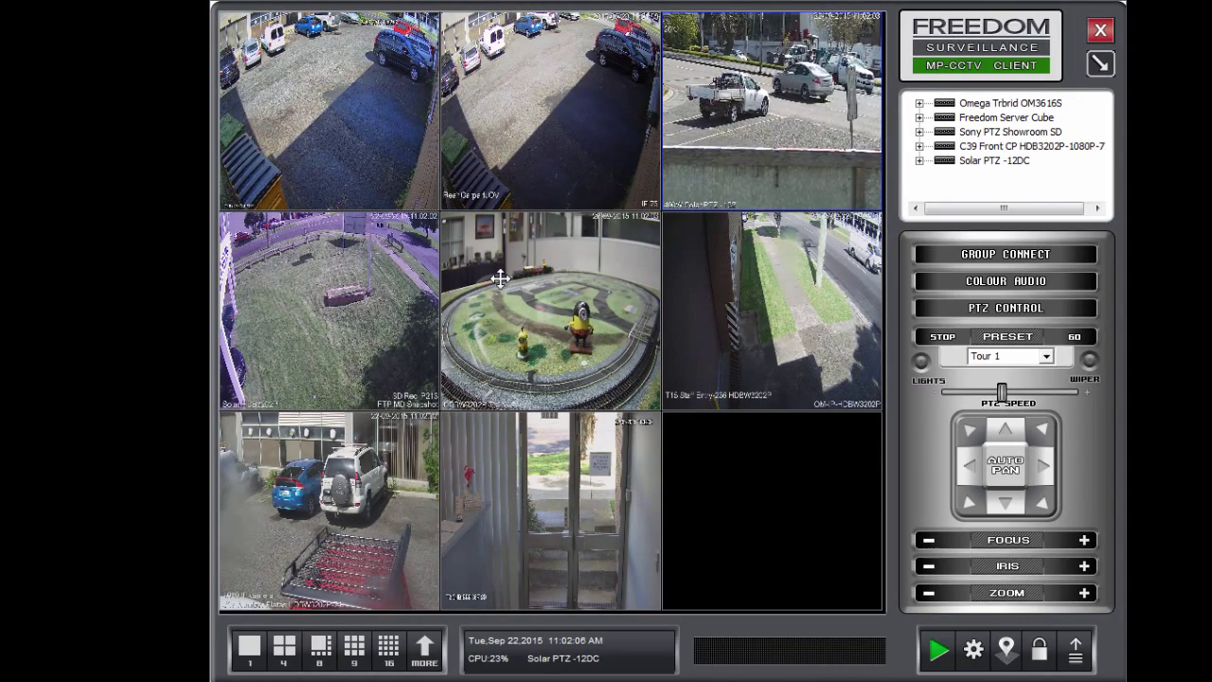
click(531, 121)
click(706, 118)
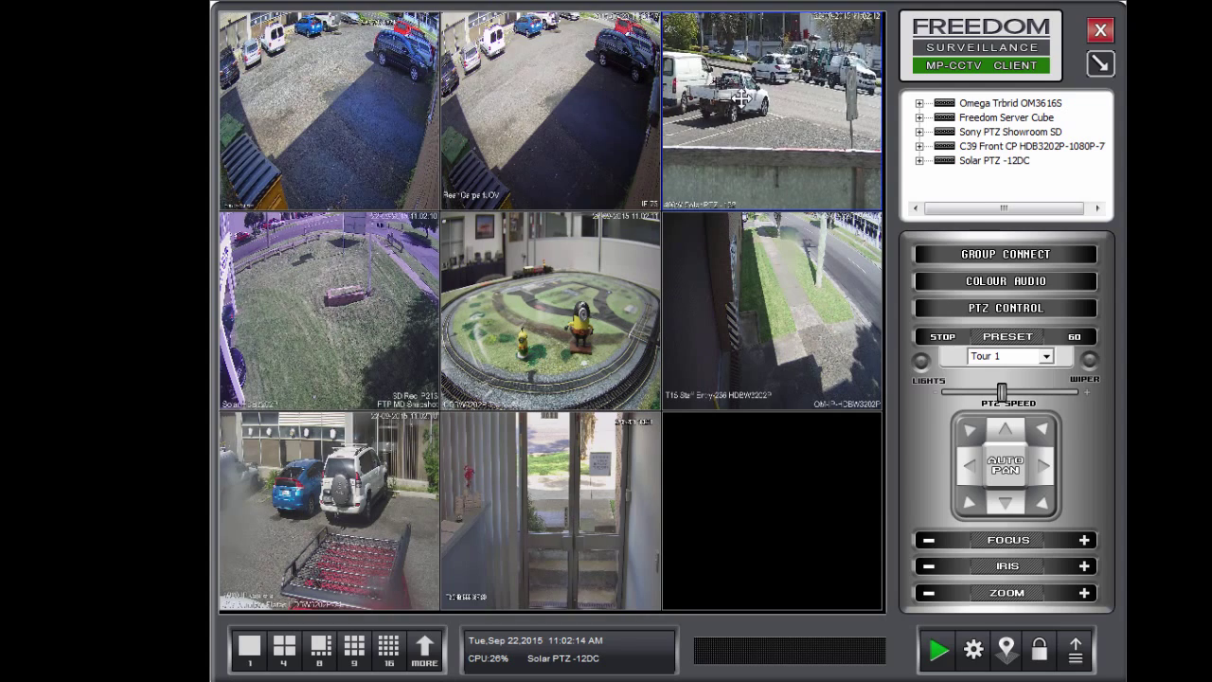
click(620, 393)
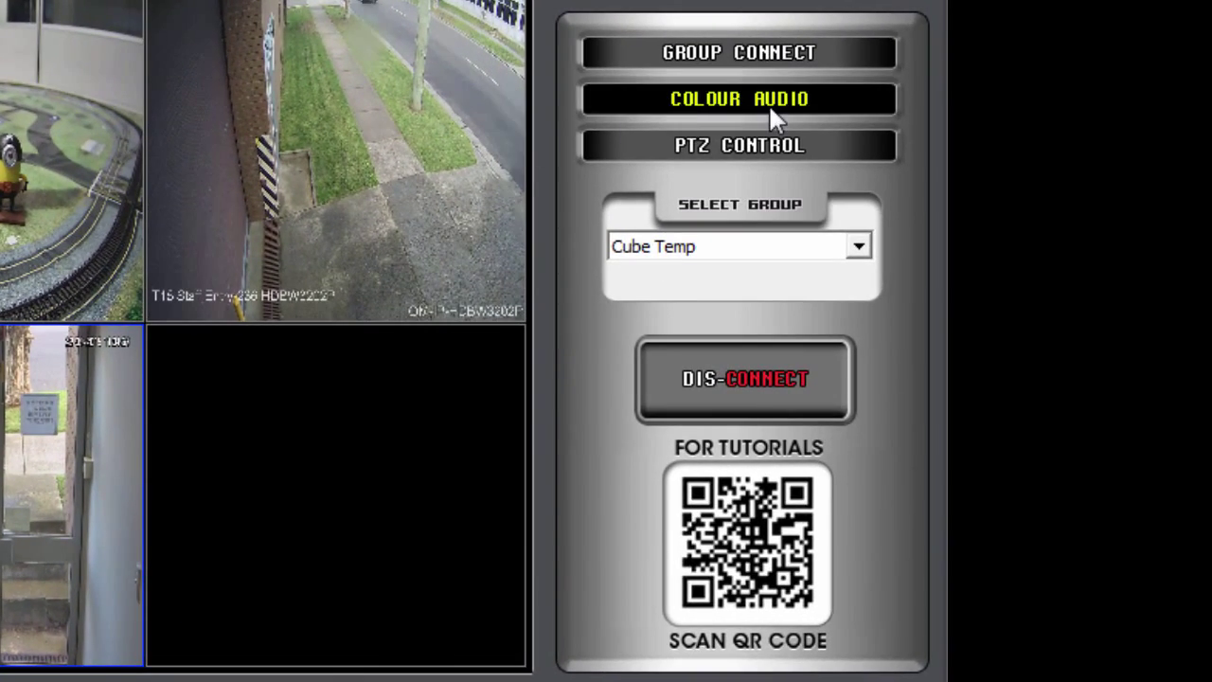
Step: Show the COLOUR AUDIO sliders, then switch to the PTZ CONTROL panel
click(780, 97)
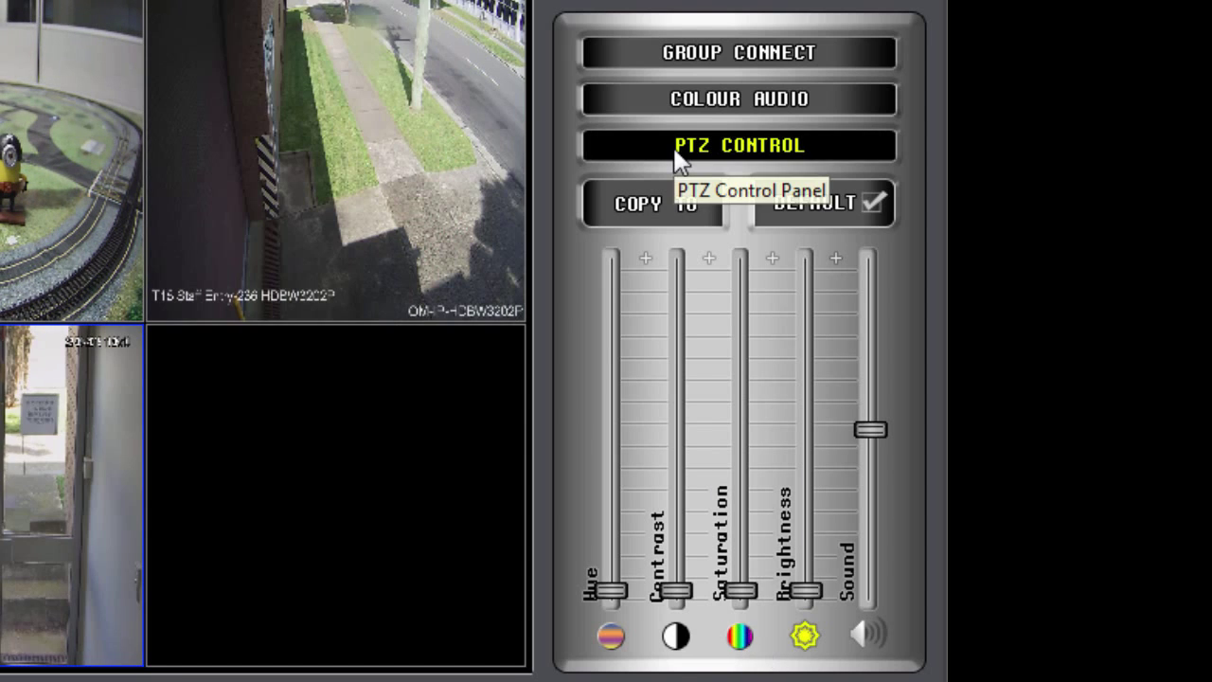
click(758, 152)
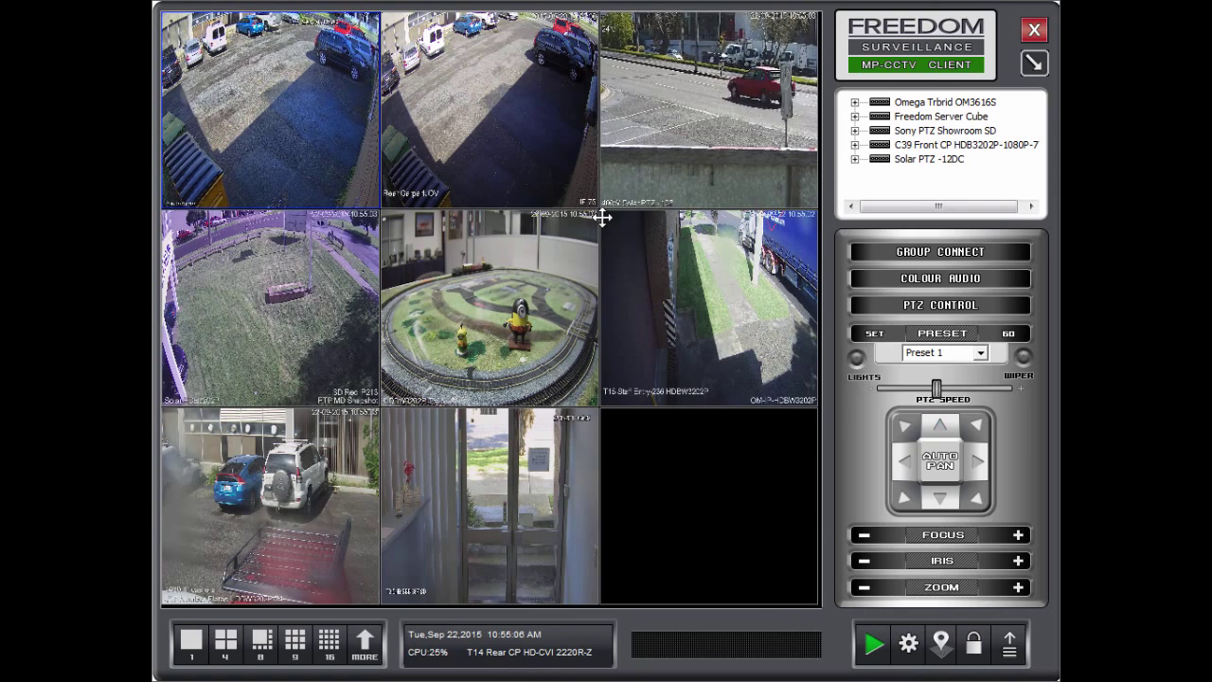
Step: Enlarge the Solar PTZ camera to full view and pan it left and right
double_click(698, 154)
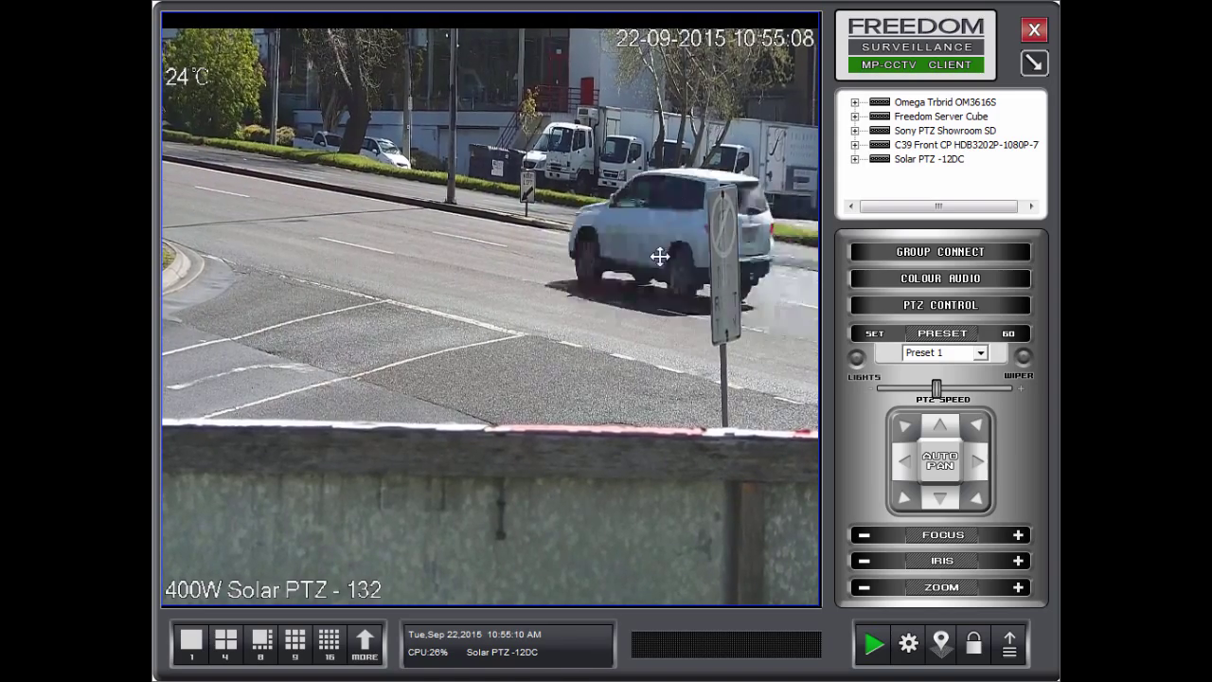
click(909, 472)
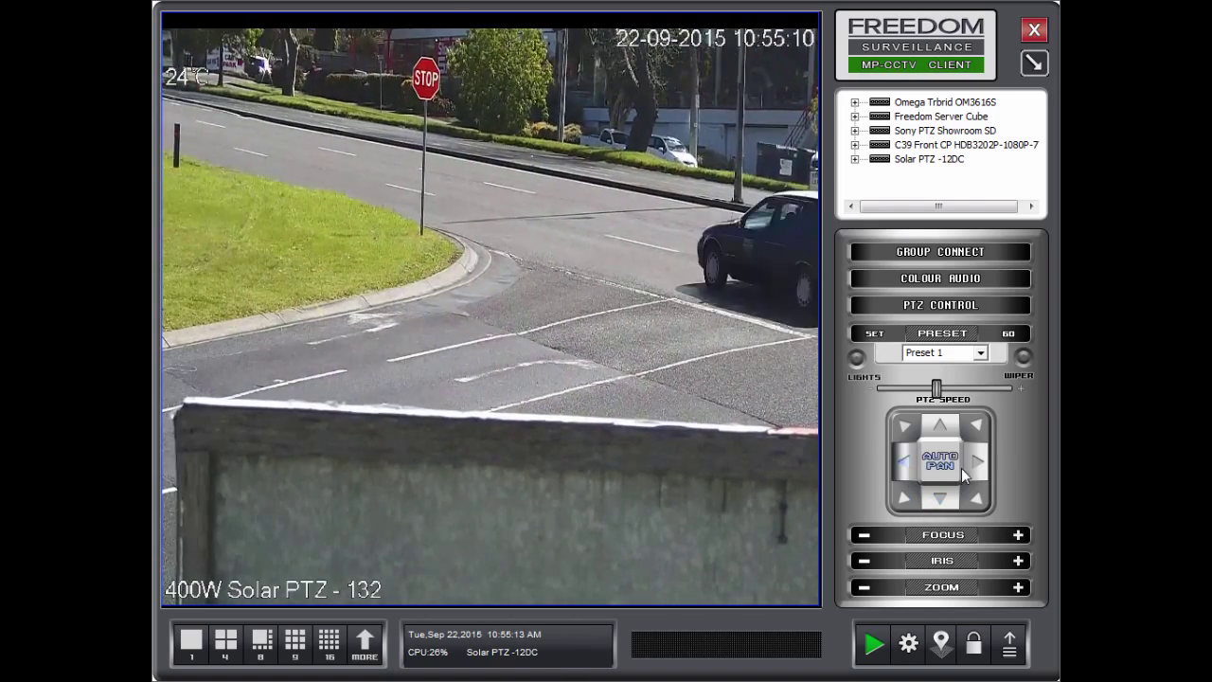
click(966, 470)
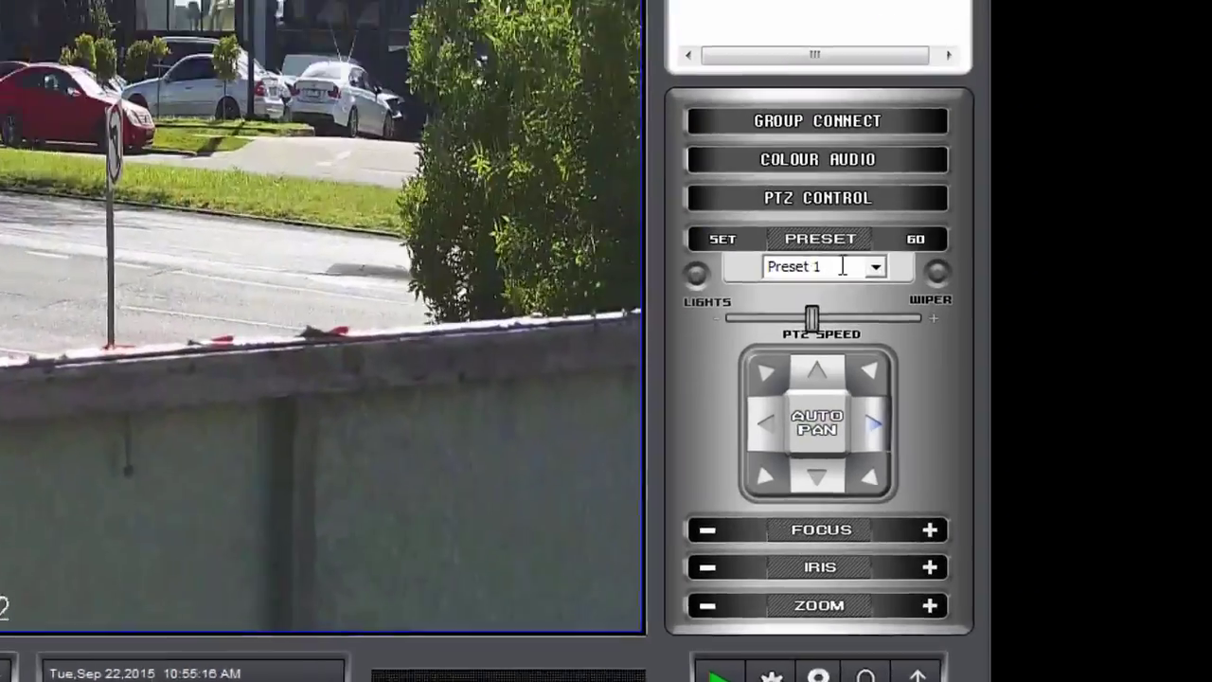
Step: Send the camera to Preset 2, then switch the preset choice to Preset 1
click(981, 352)
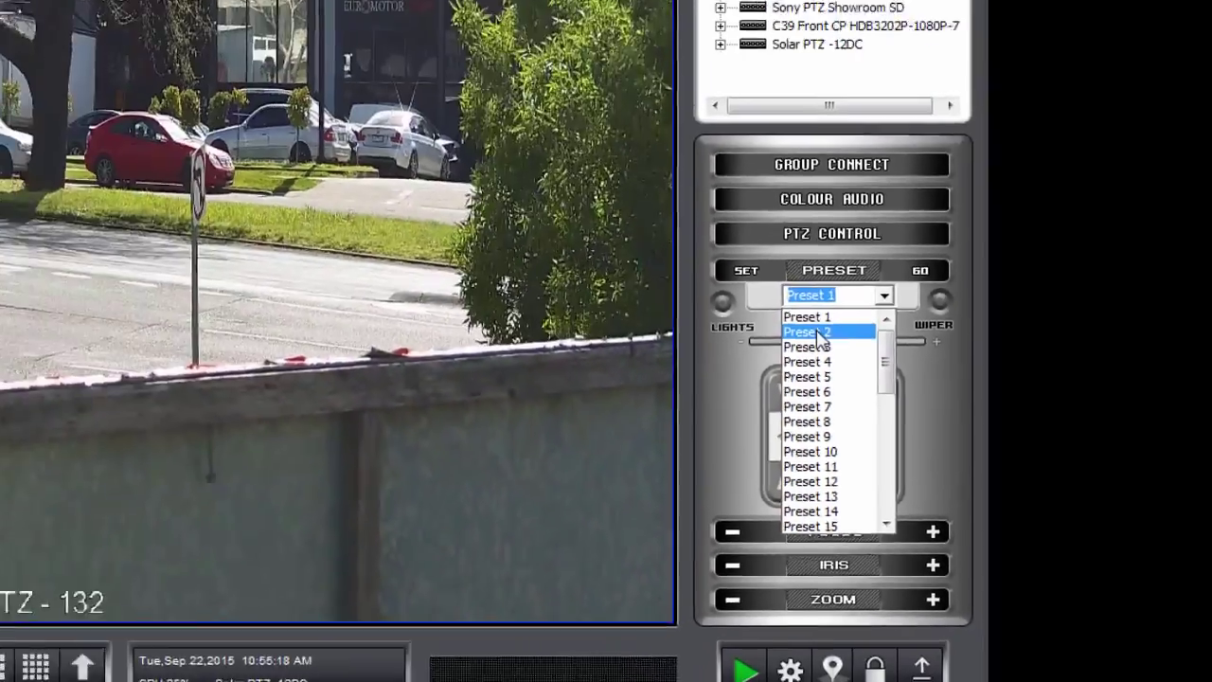
click(630, 214)
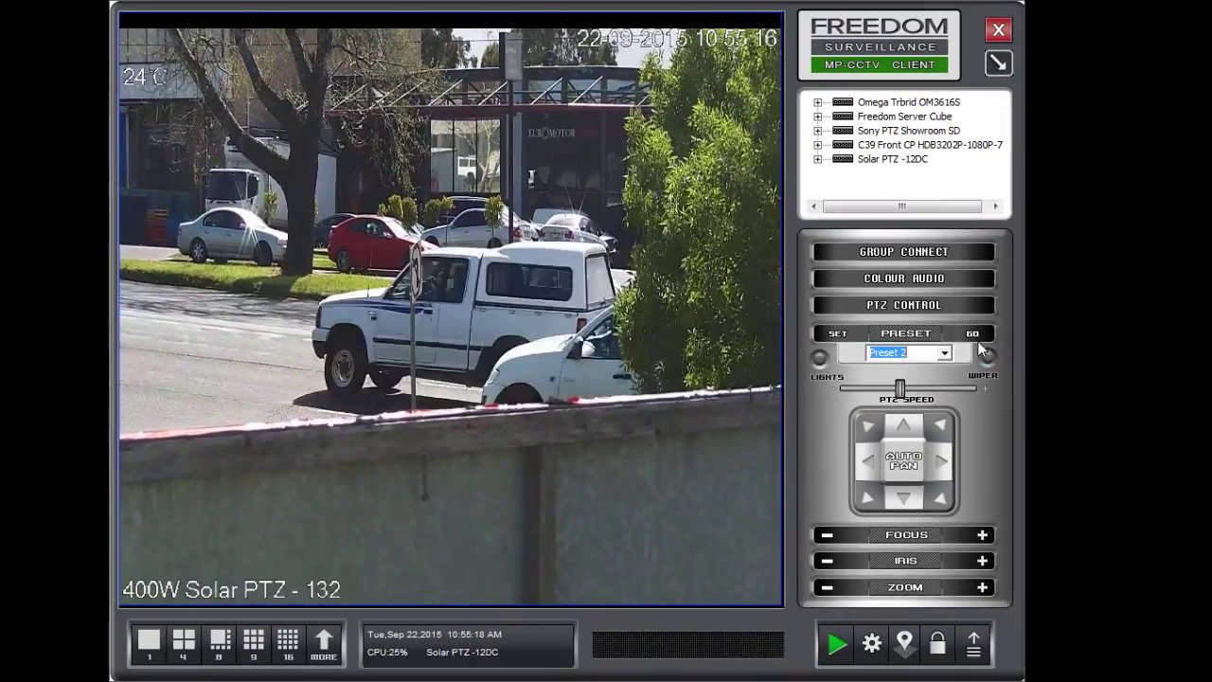
click(802, 120)
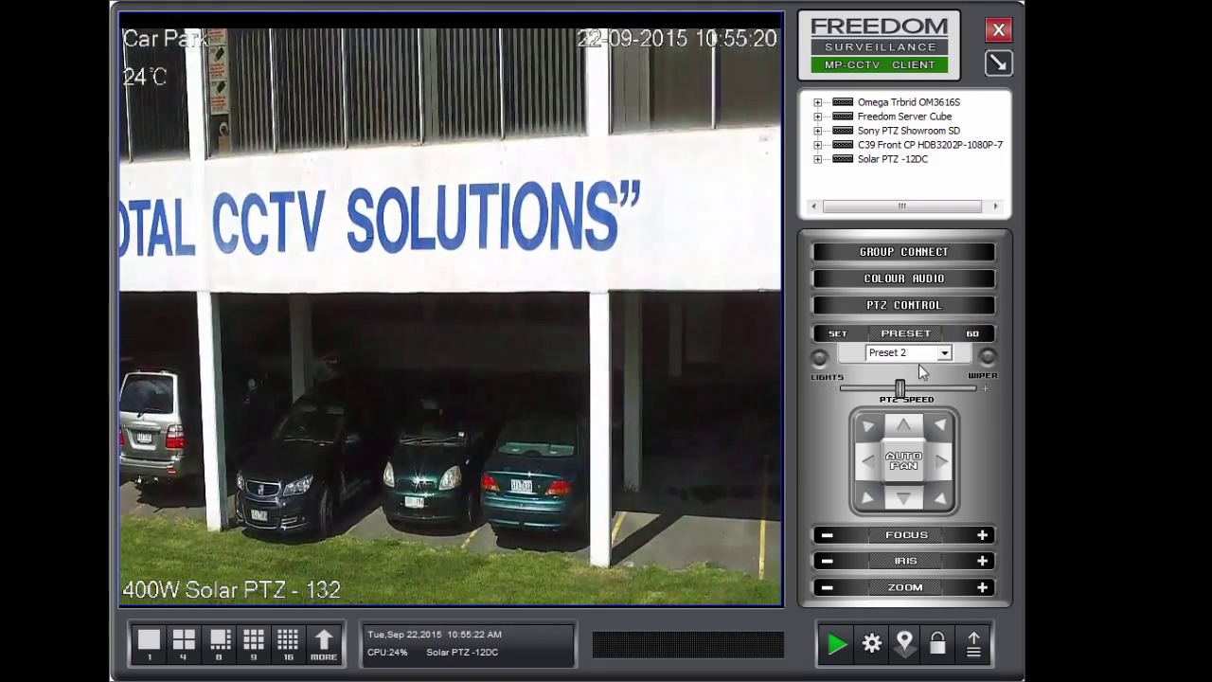
click(938, 353)
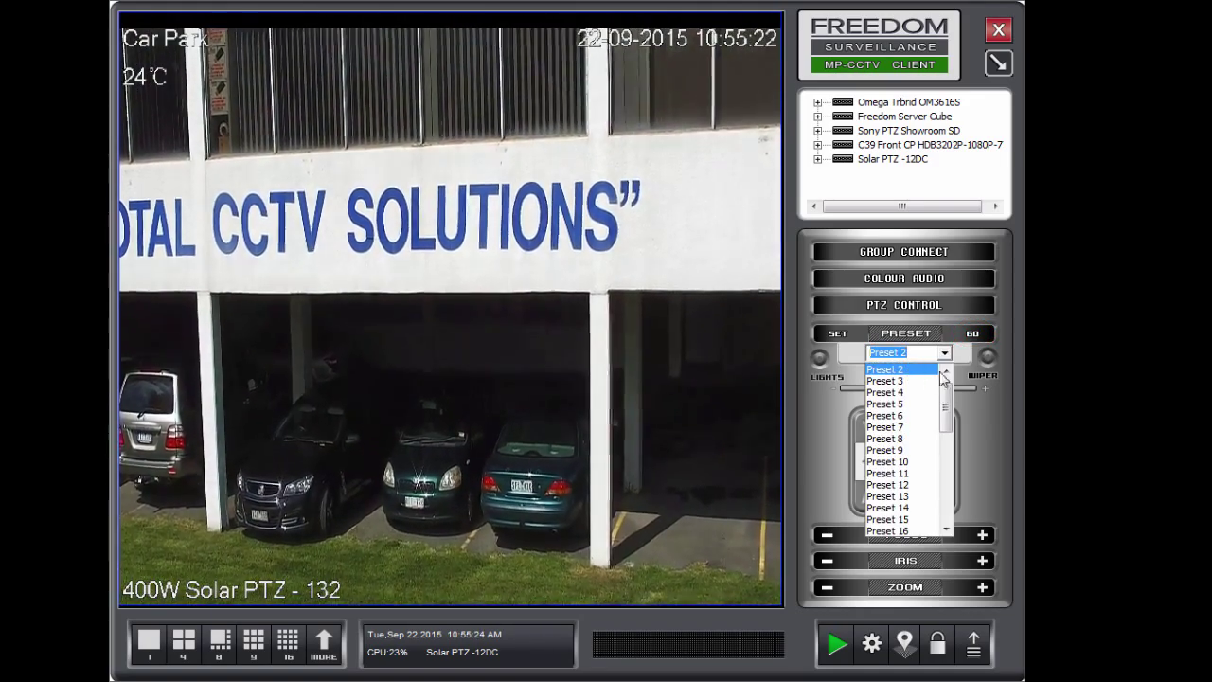
click(885, 369)
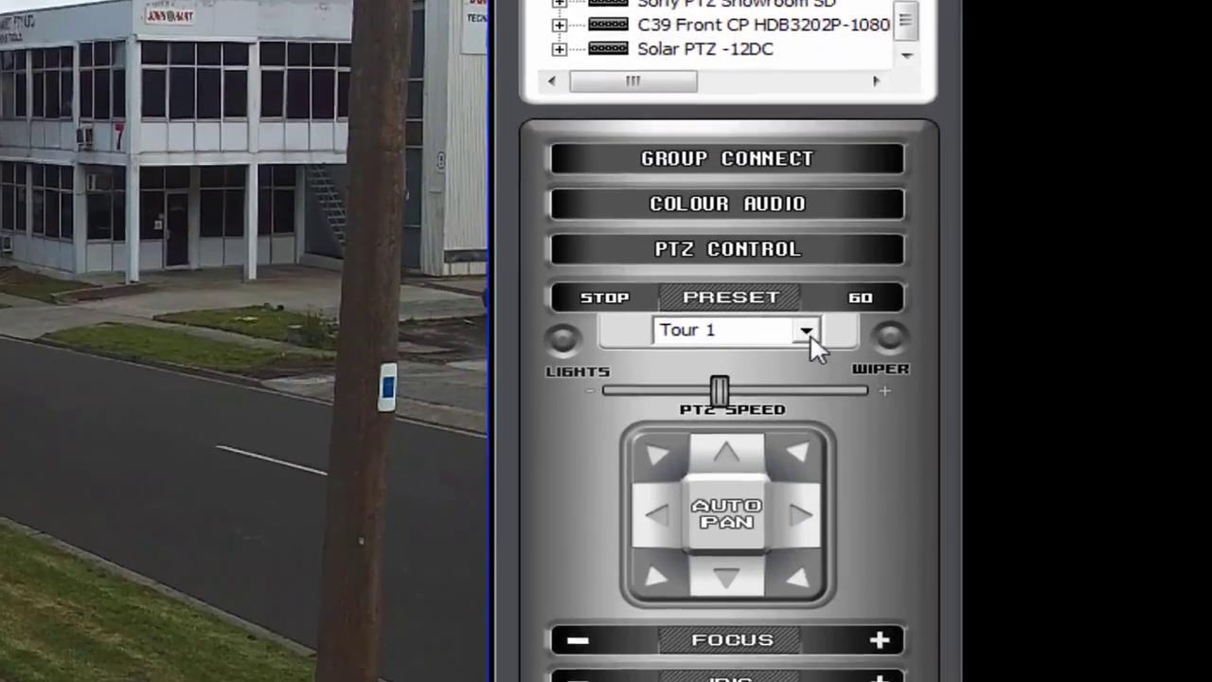
Step: Select Tour 1 for the 400W Solar PTZ - 132 camera and start the tour running
click(981, 353)
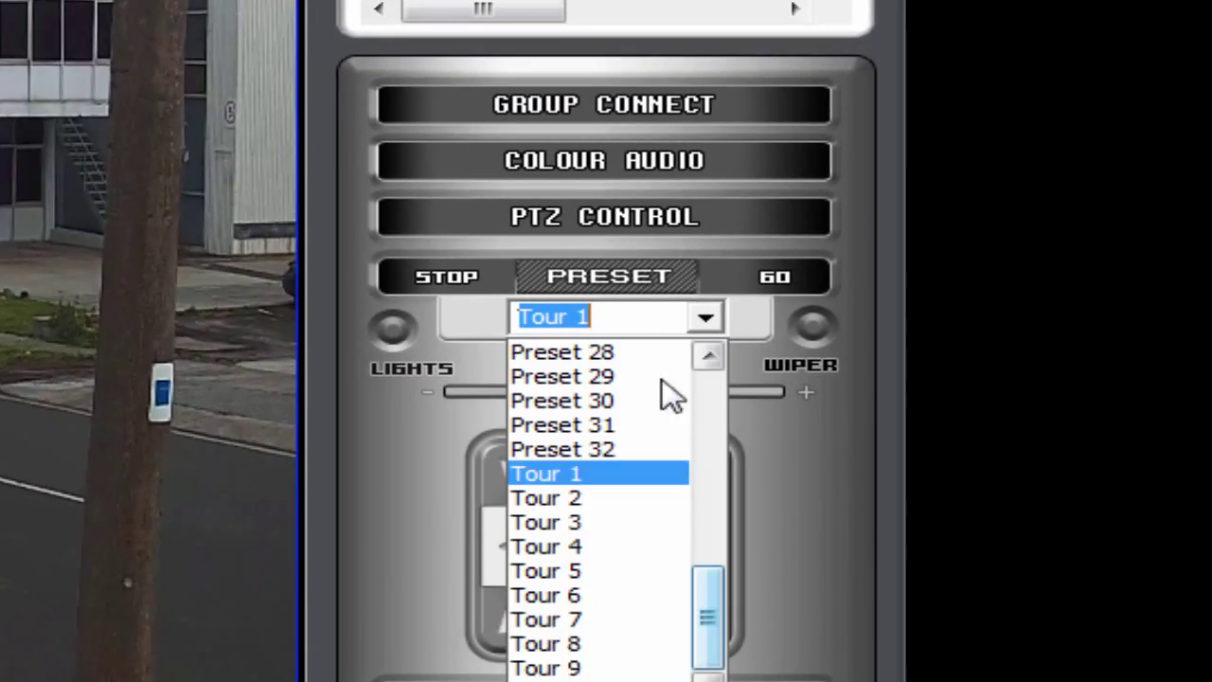
click(578, 475)
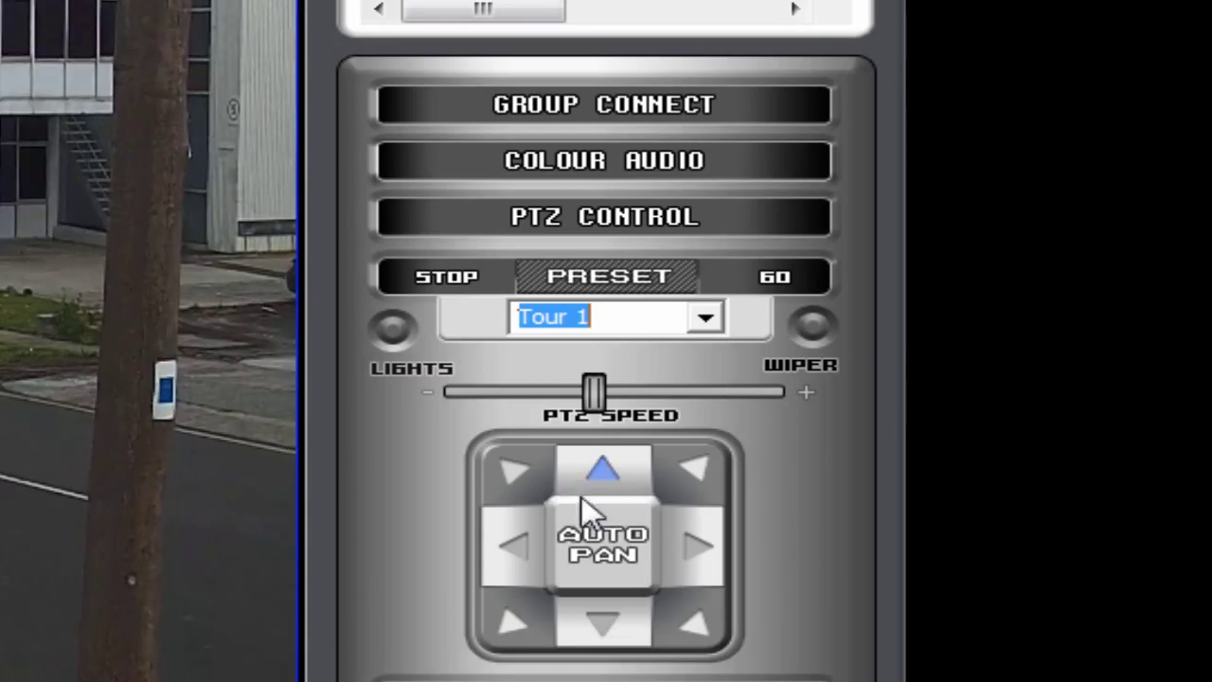
click(614, 317)
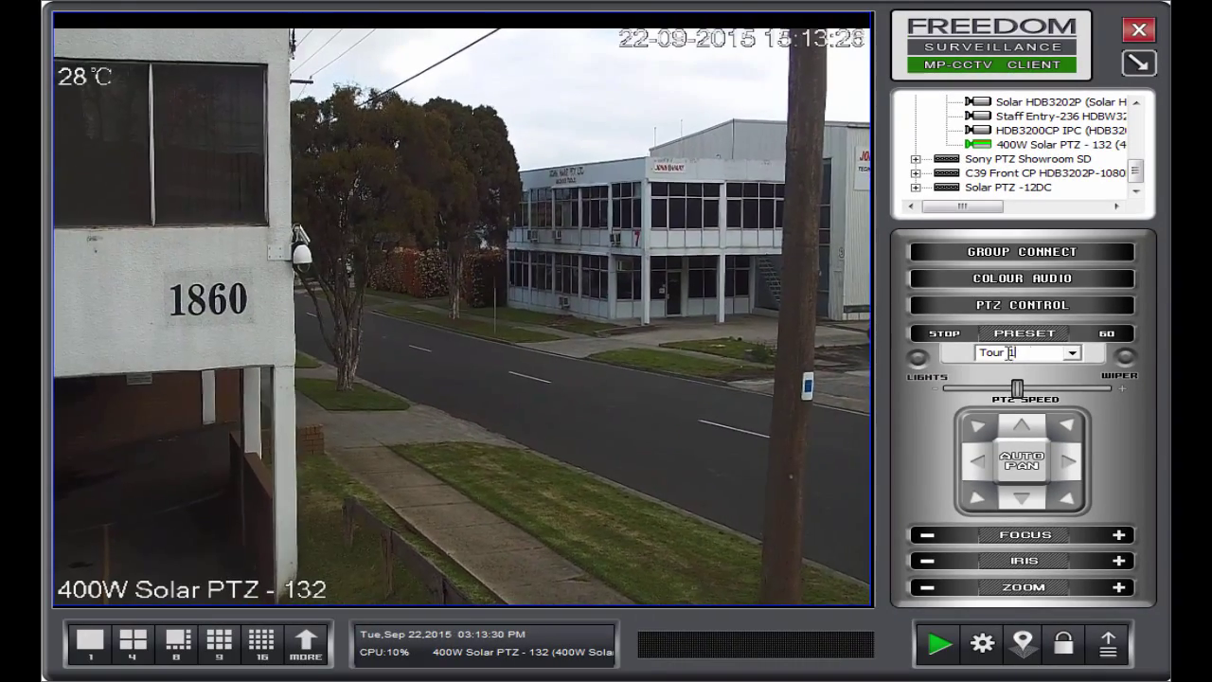
double_click(822, 339)
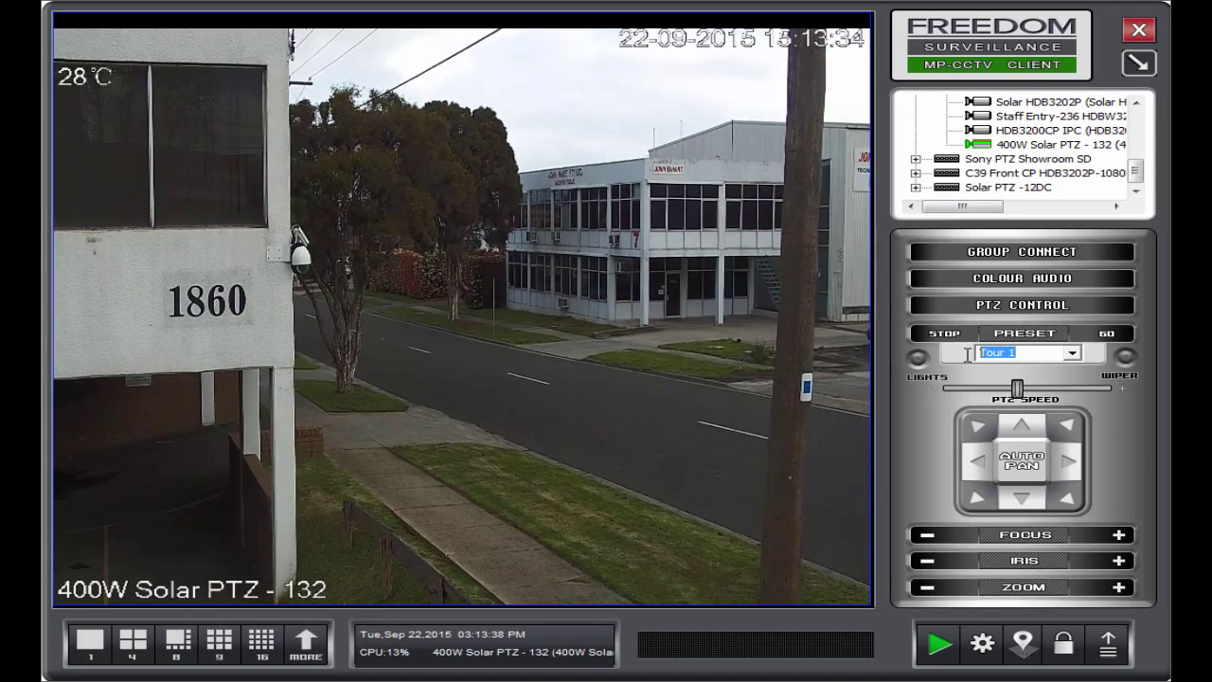
click(1016, 355)
click(1068, 357)
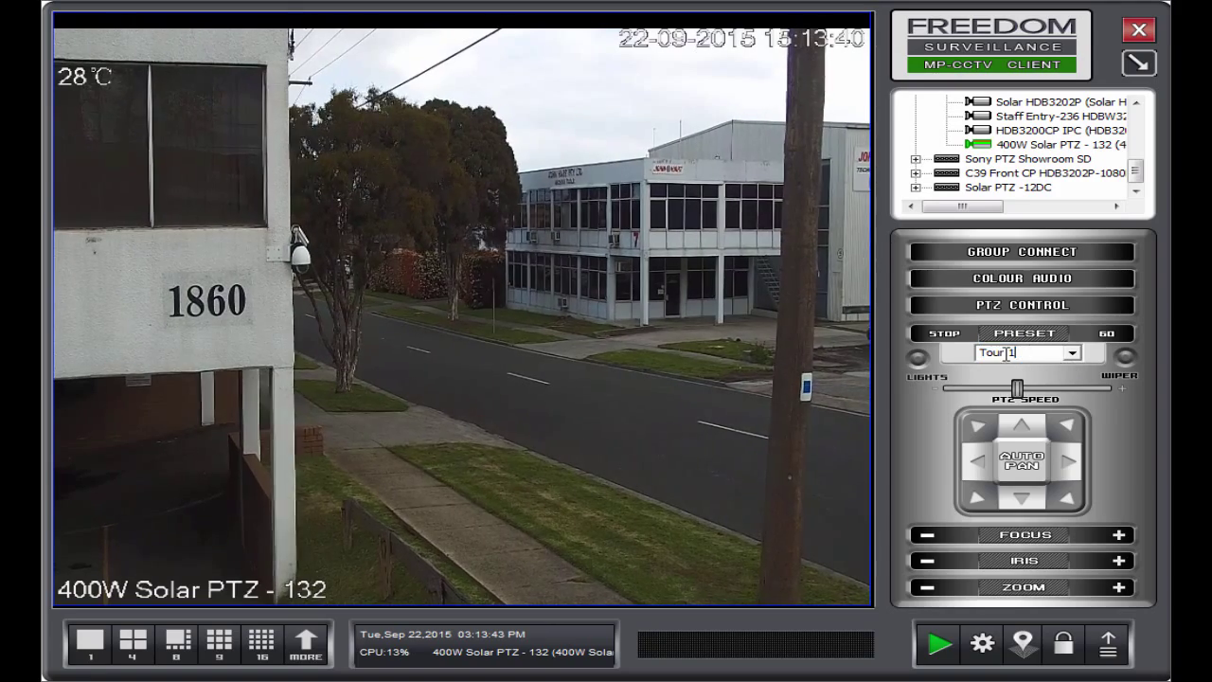
click(1107, 333)
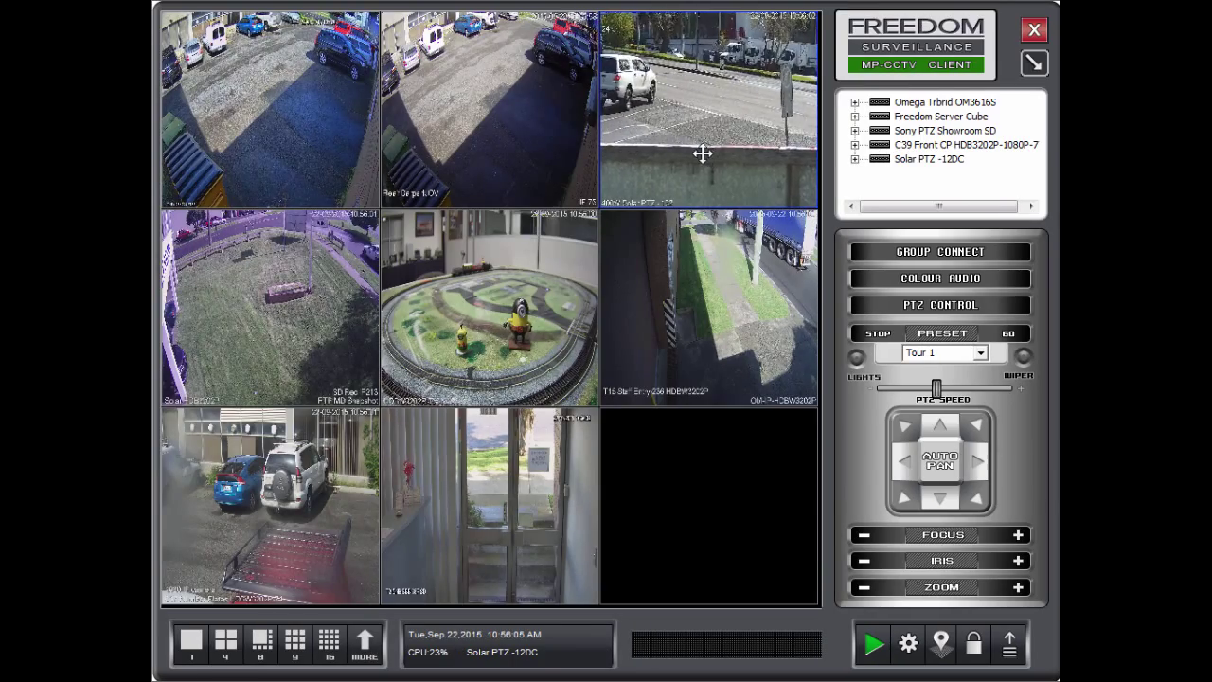
Step: Enlarge the 400W Solar PTZ - 132 camera, zoom in and out, and pan left along the street
double_click(675, 150)
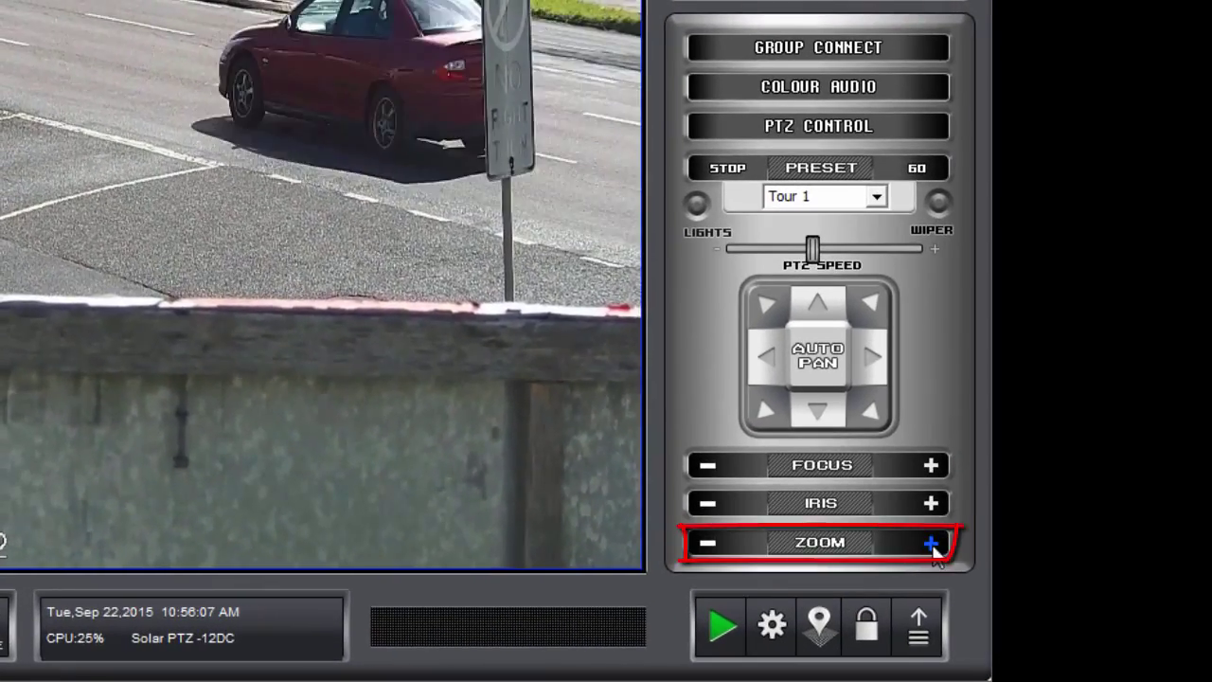
click(932, 542)
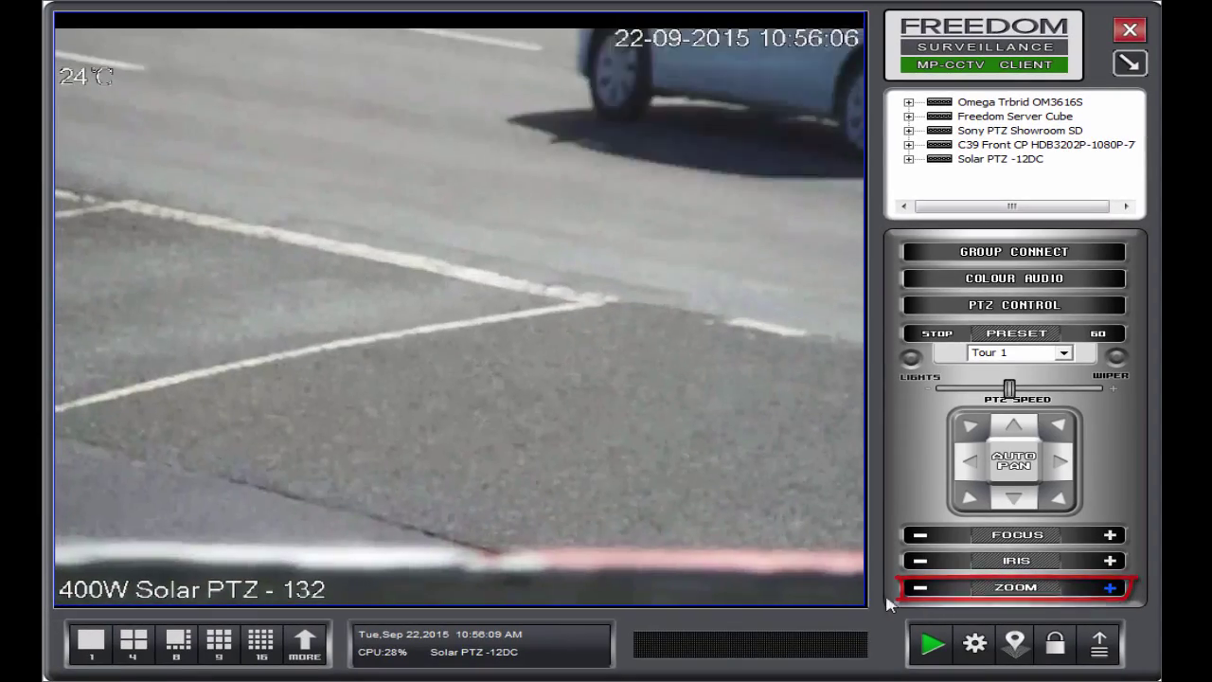
click(919, 588)
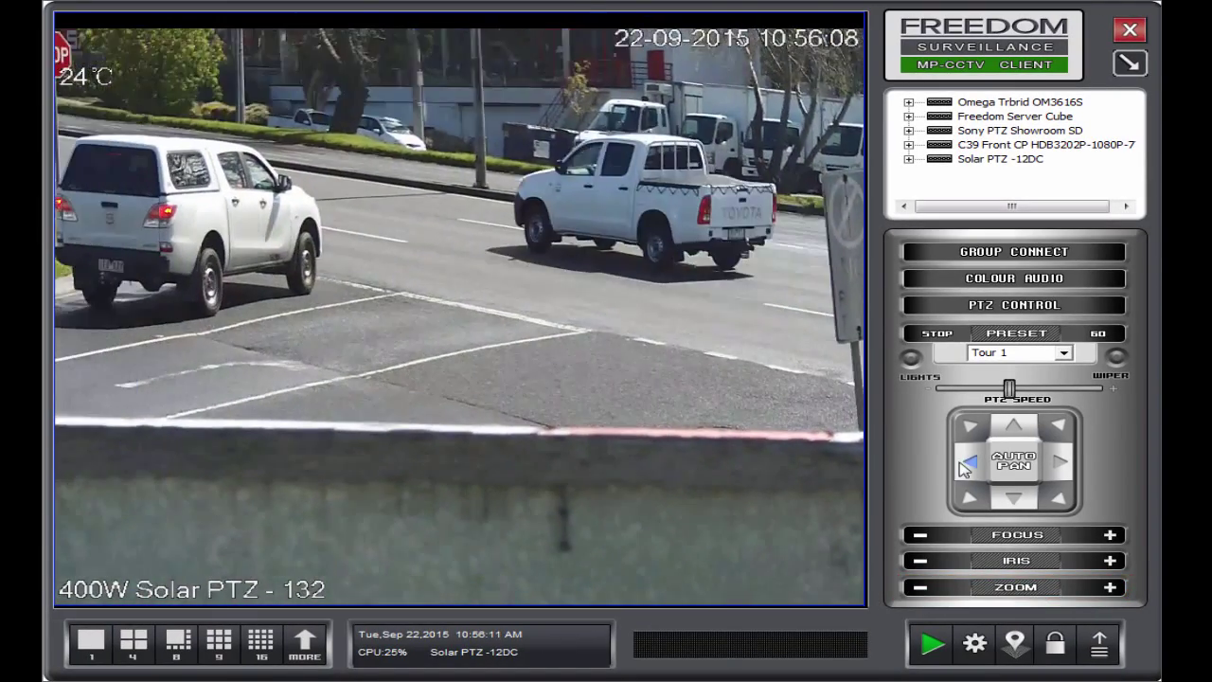
click(964, 468)
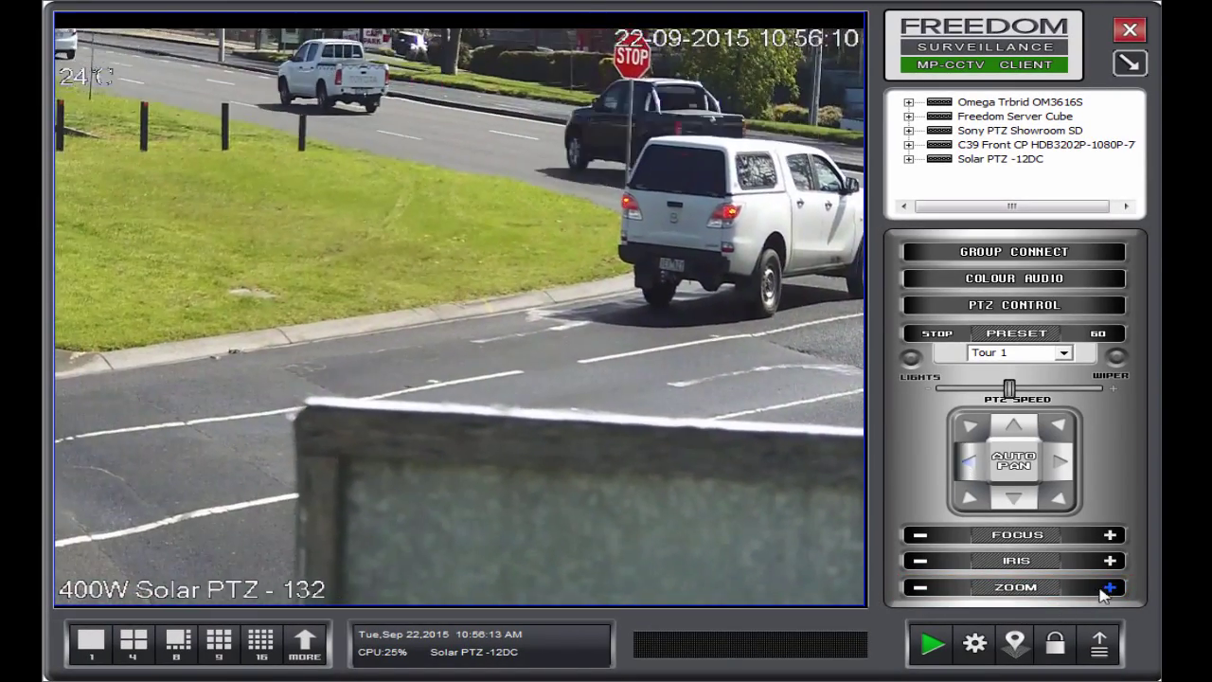
click(1108, 588)
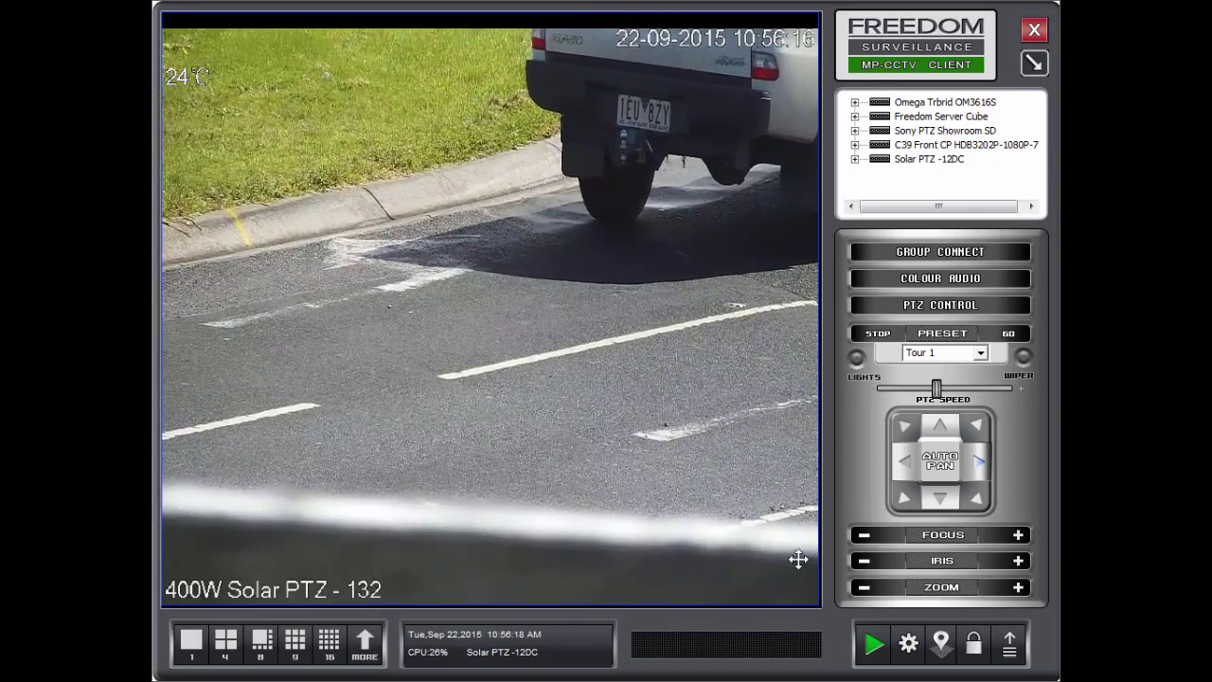
click(864, 588)
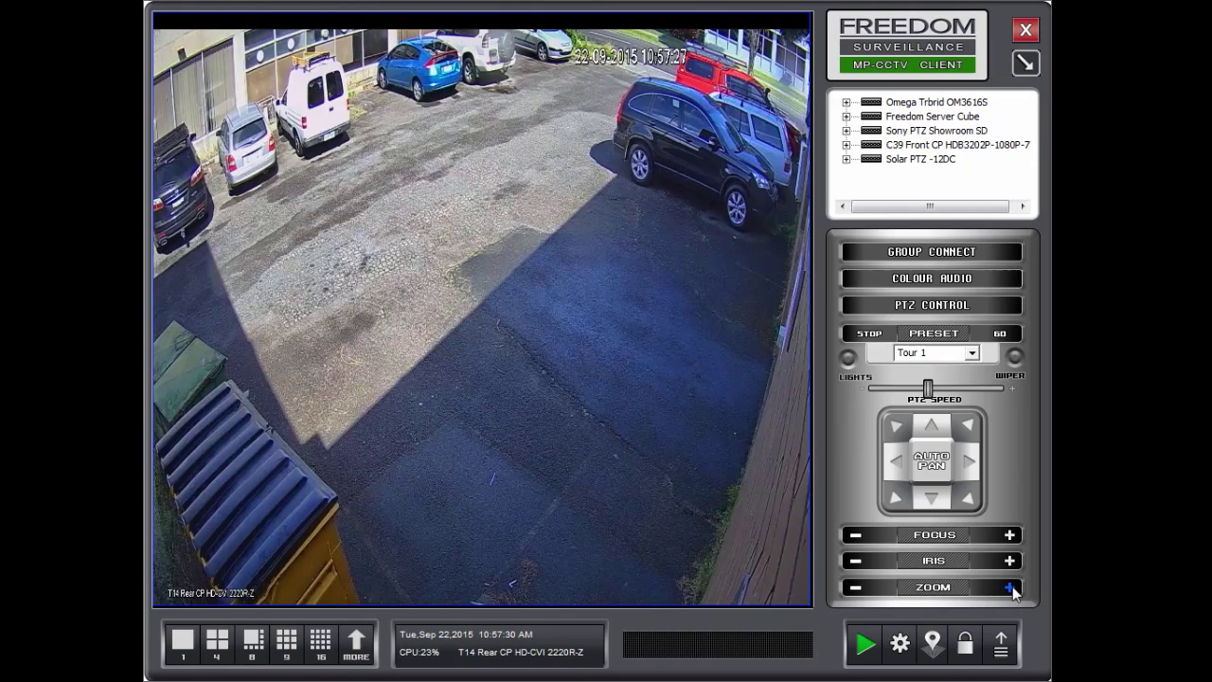
Step: Zoom the T14 Rear CP HD-CVI 2220R-Z camera in, then zoom out twice to a sharp wide view
click(1010, 587)
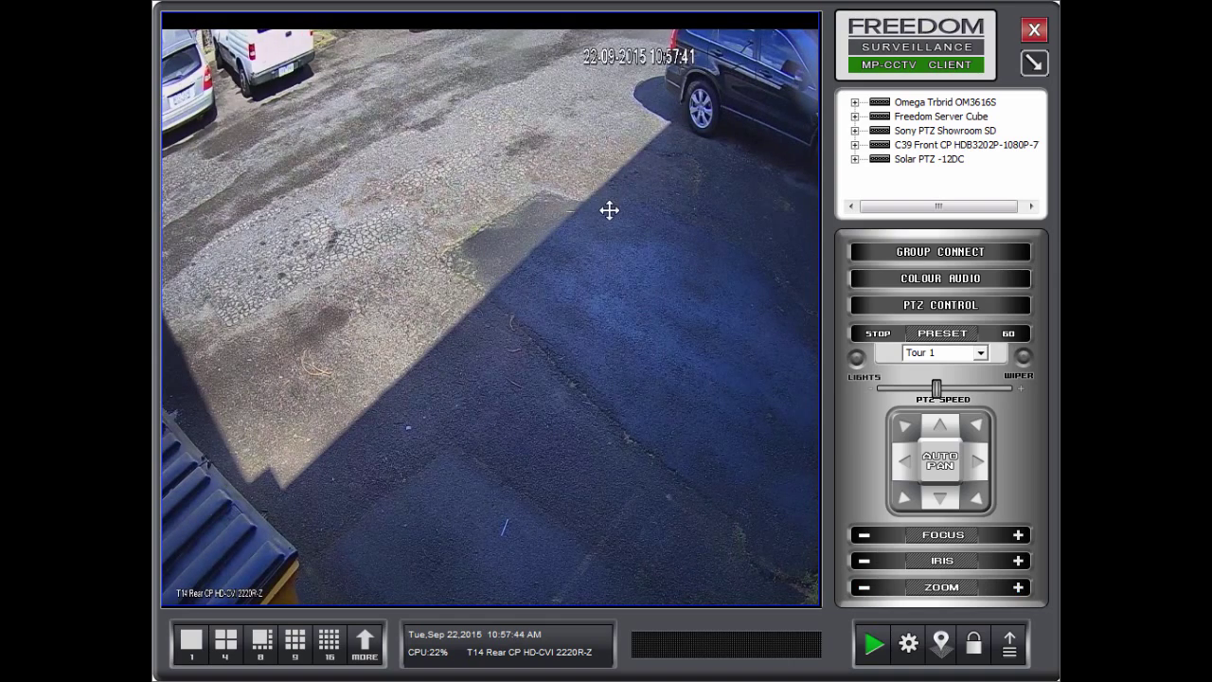
double_click(404, 139)
double_click(244, 145)
click(863, 588)
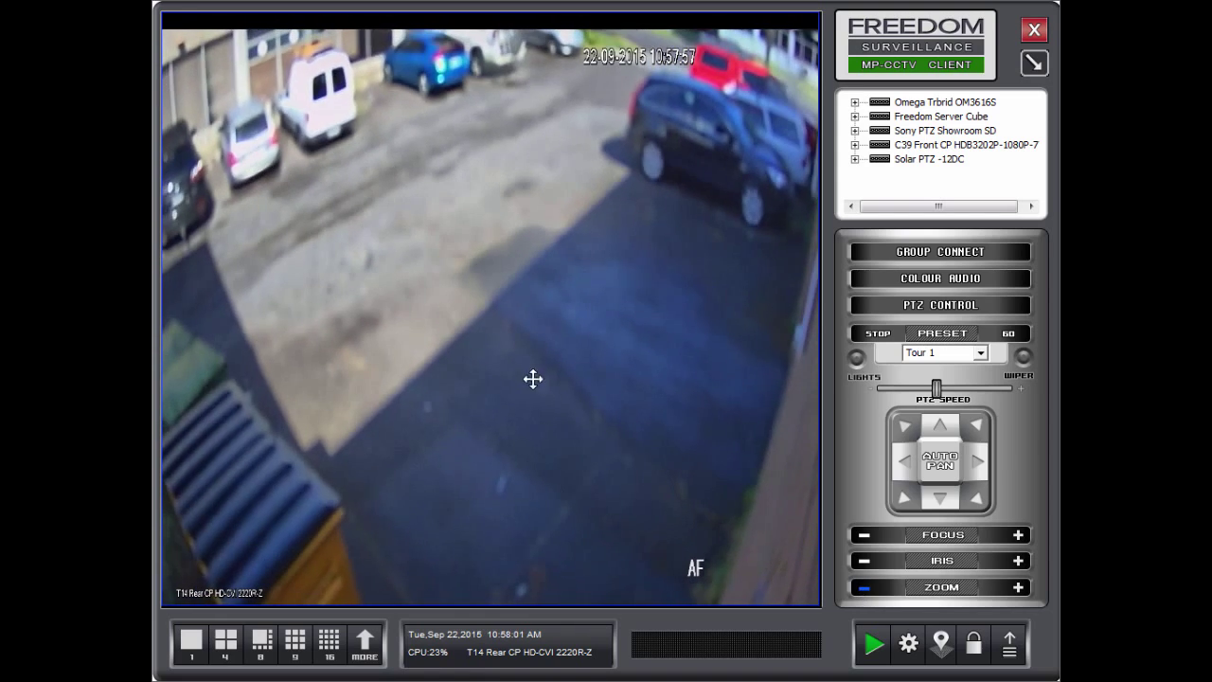
click(862, 588)
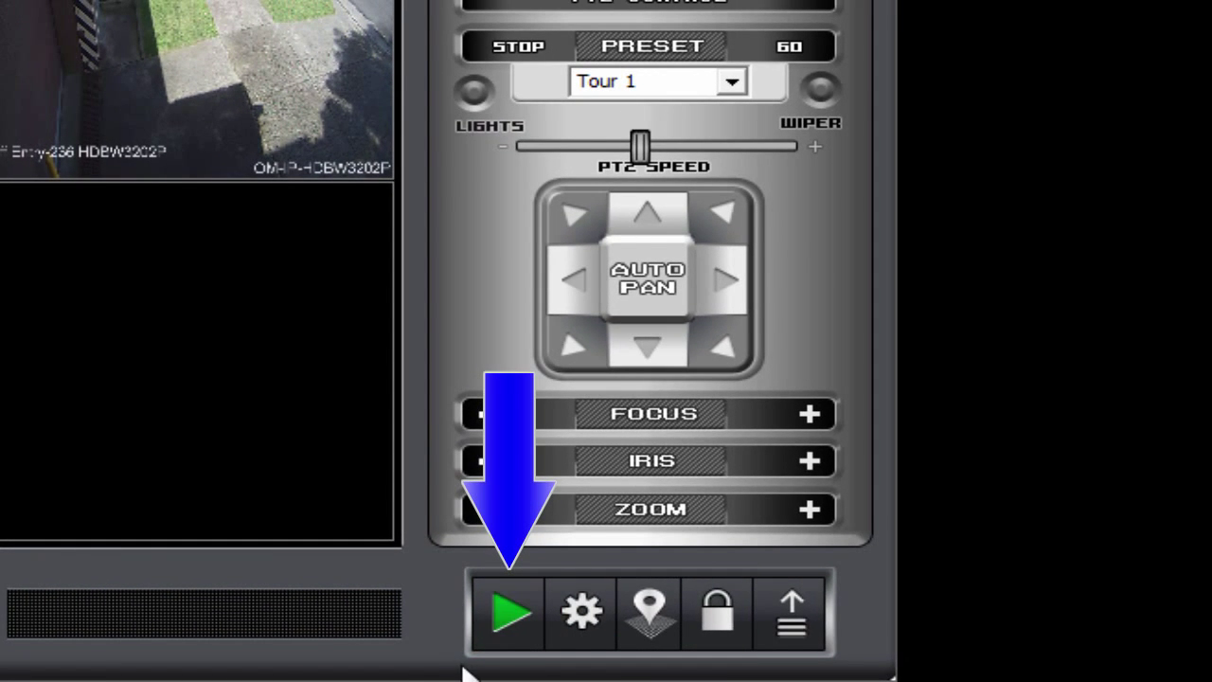
click(504, 637)
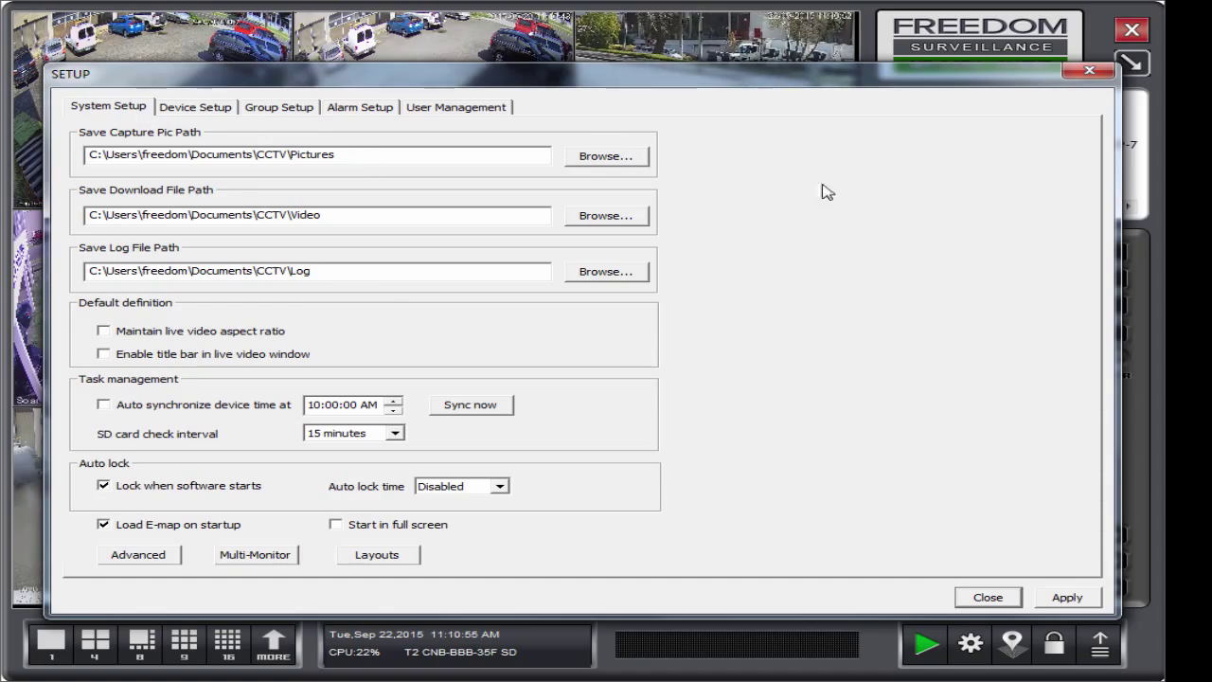
click(1087, 71)
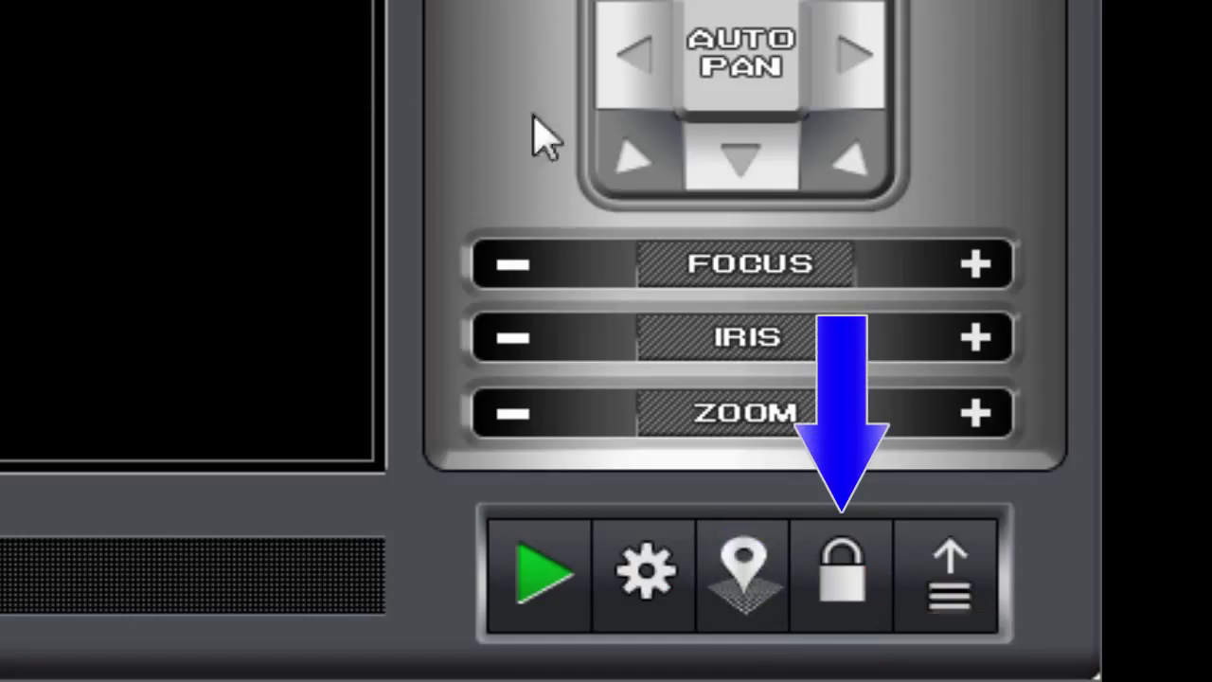
Step: Lock the GUI and confirm that clicks and camera drags now demand a login
click(857, 592)
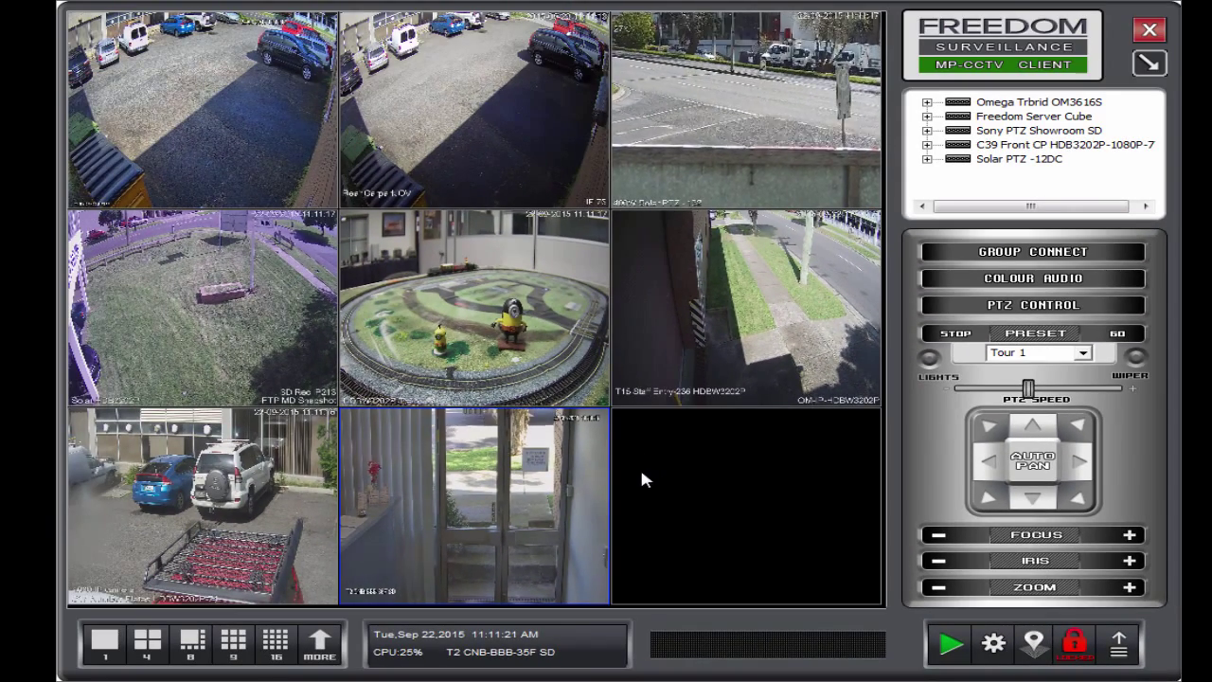
click(641, 480)
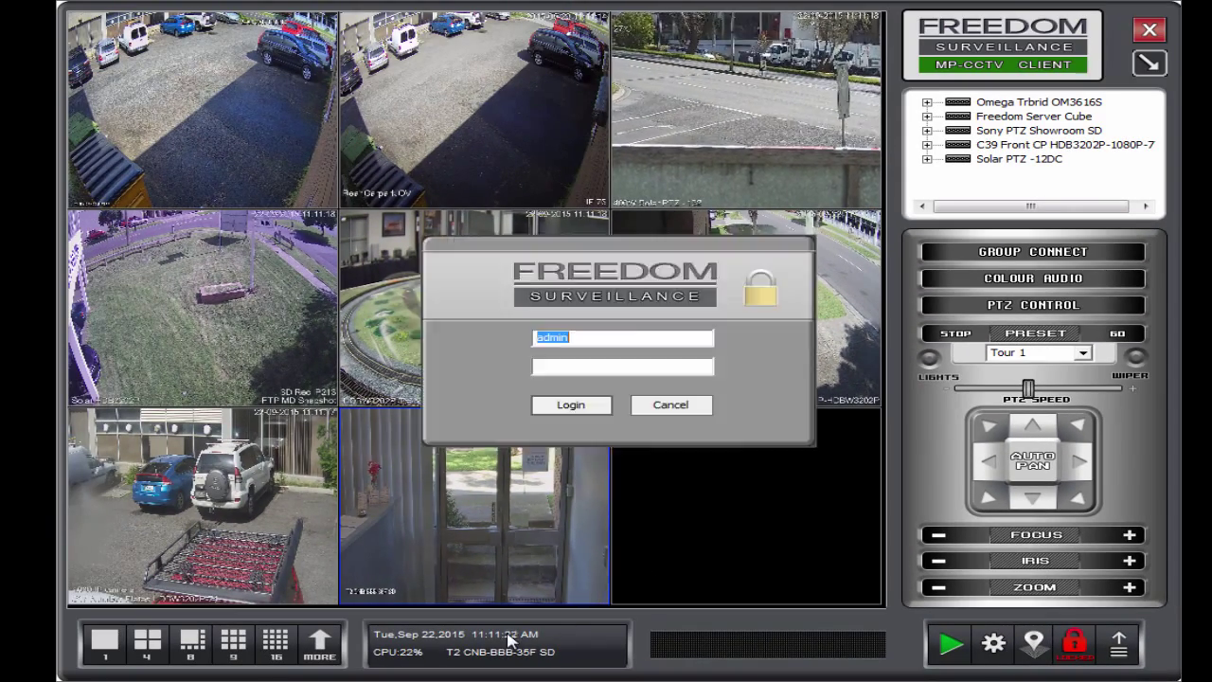
click(672, 405)
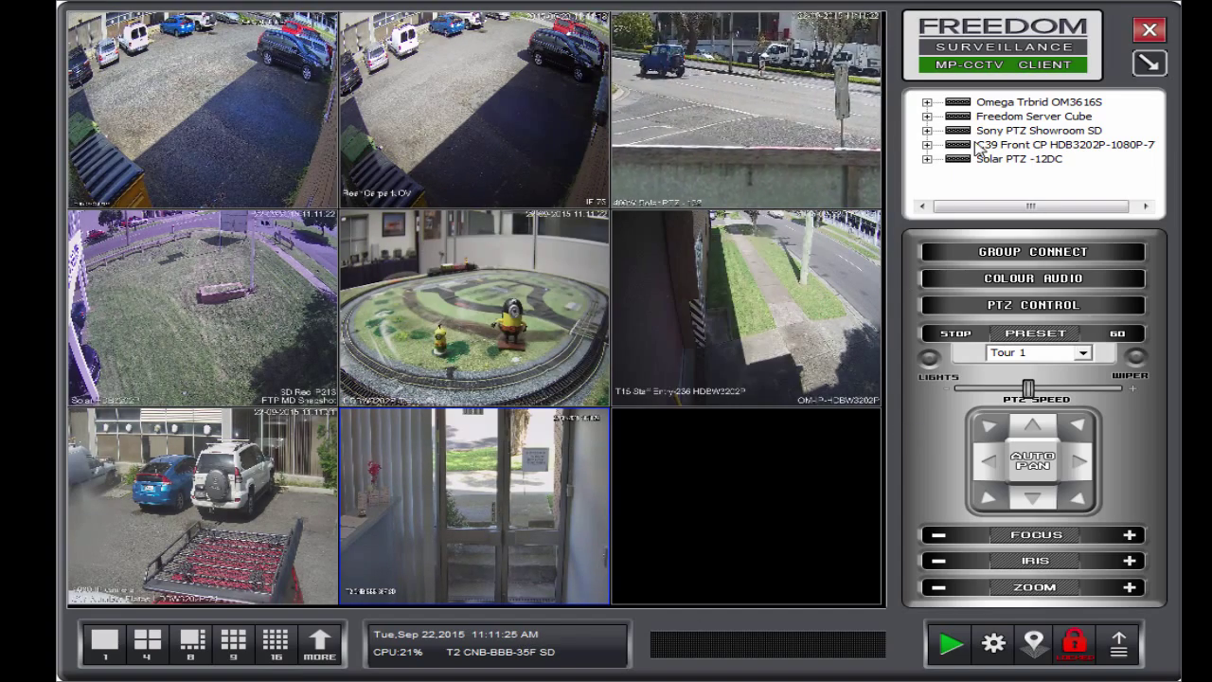
drag(978, 147, 463, 502)
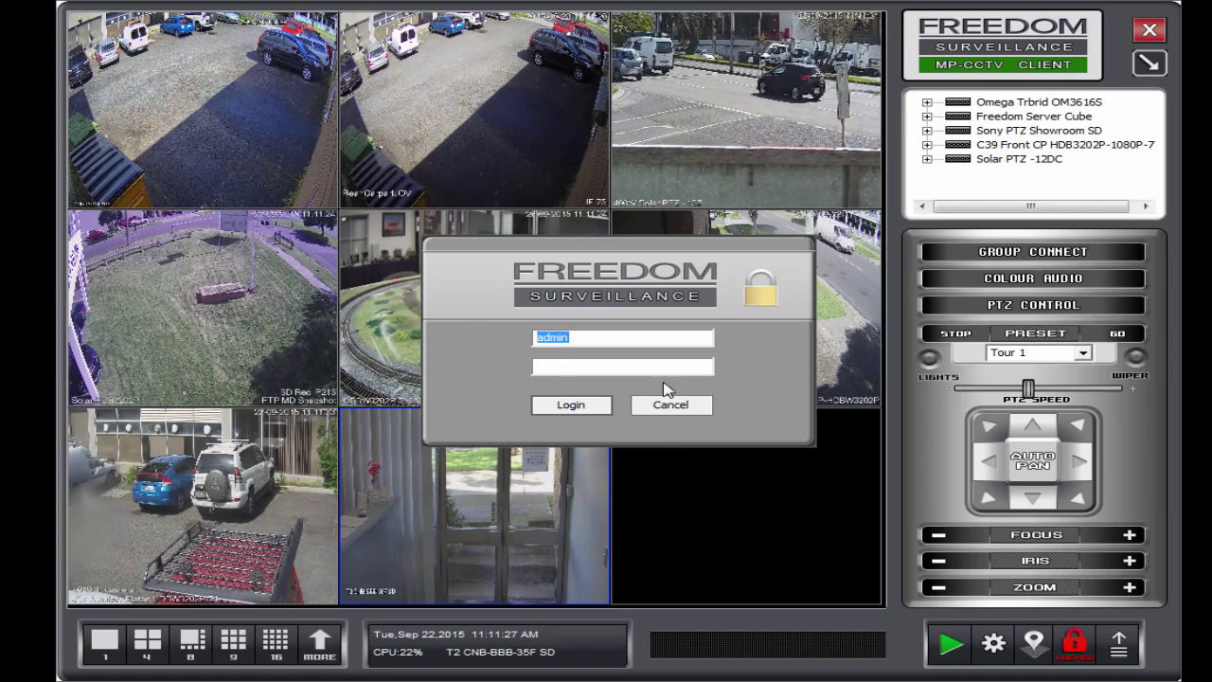
click(673, 407)
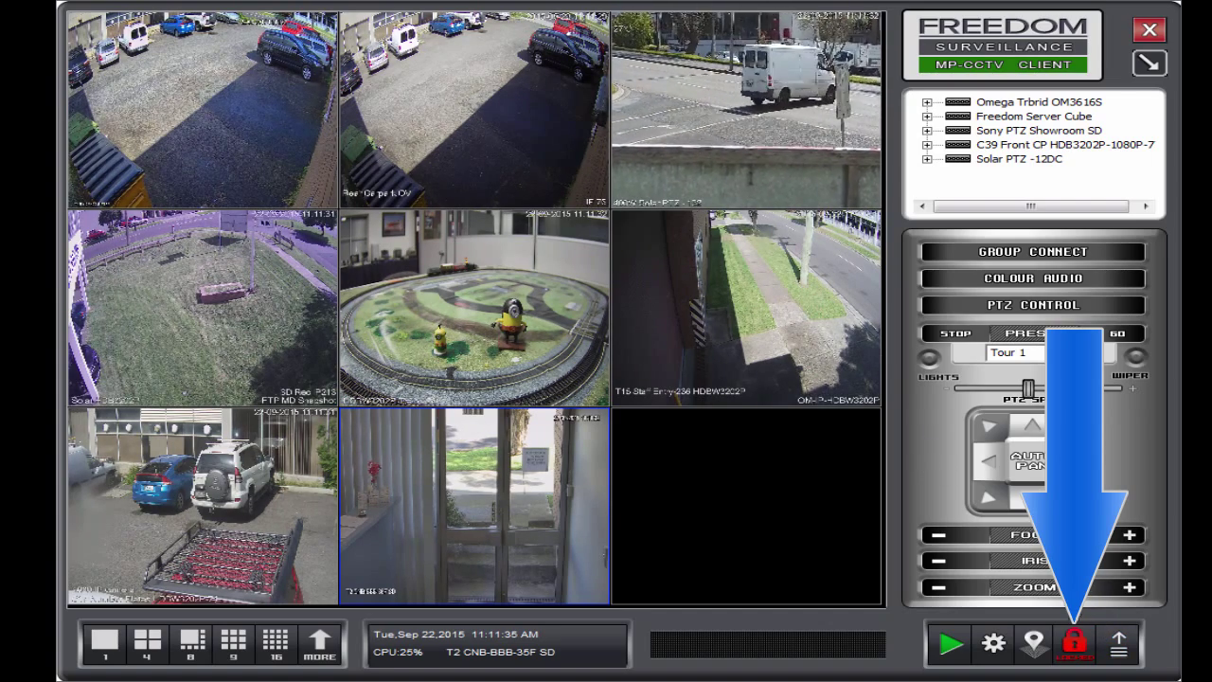
Step: Unlock the client by logging back in
click(1074, 642)
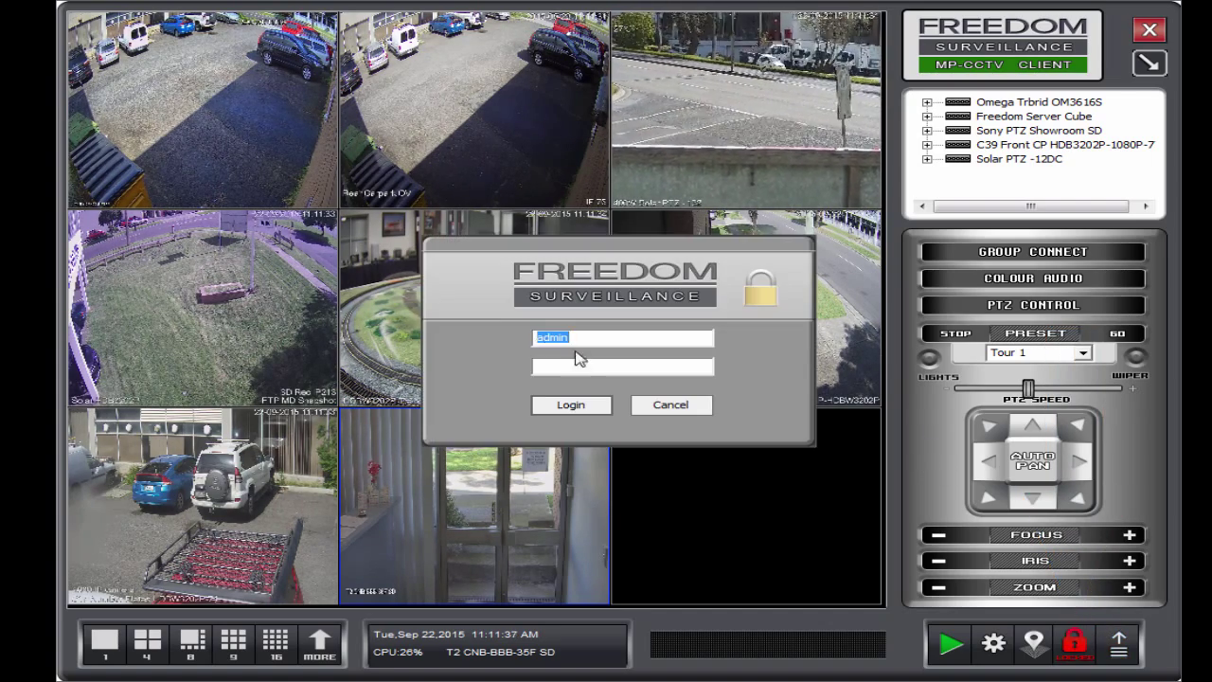
click(592, 408)
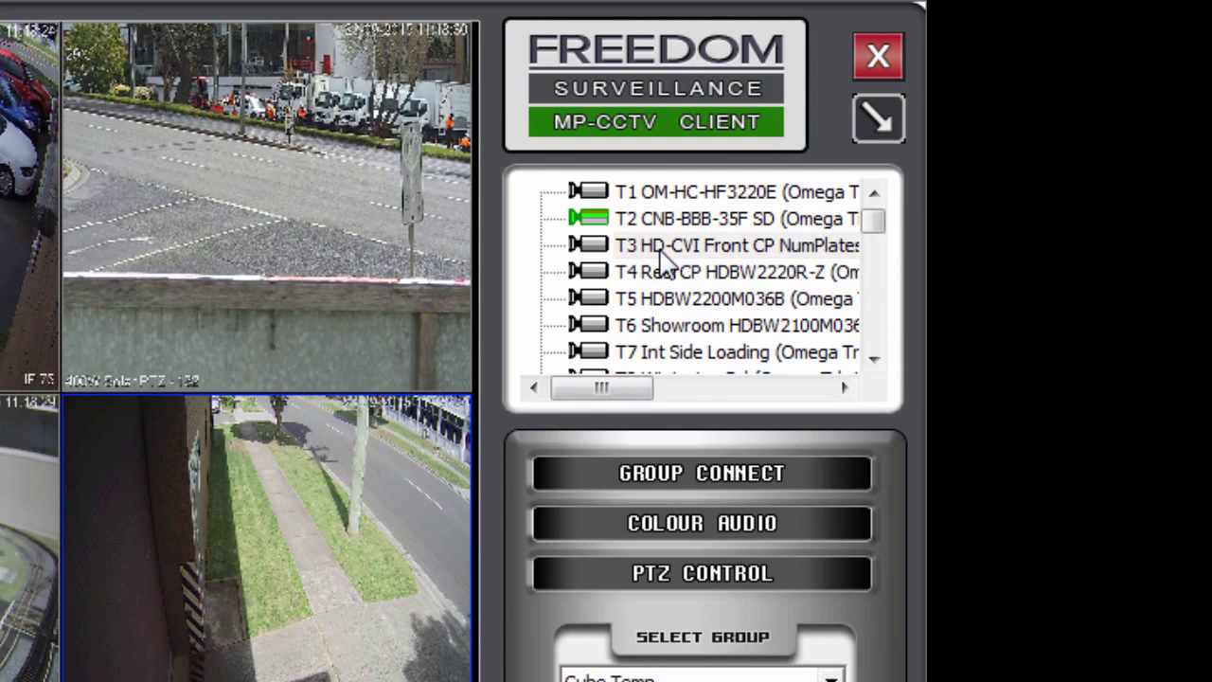
Step: Switch the list to List Device & Camera, then run Synchronize camera list on Freedom Server Cube
right_click(662, 250)
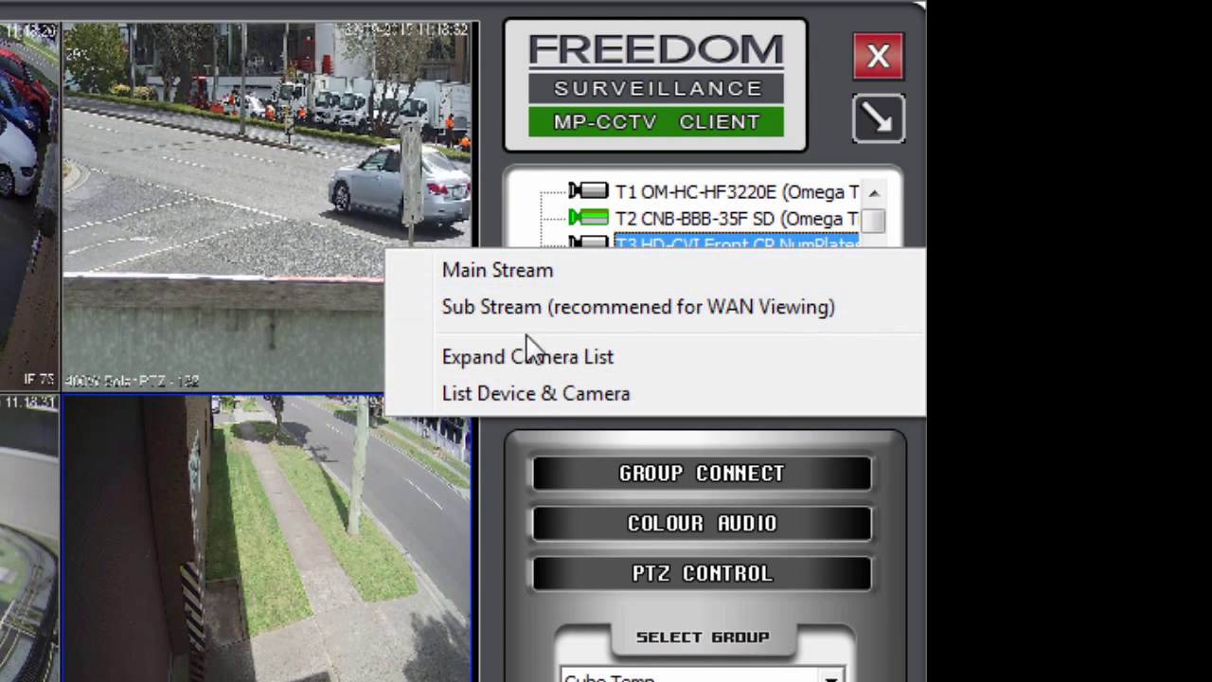
click(597, 396)
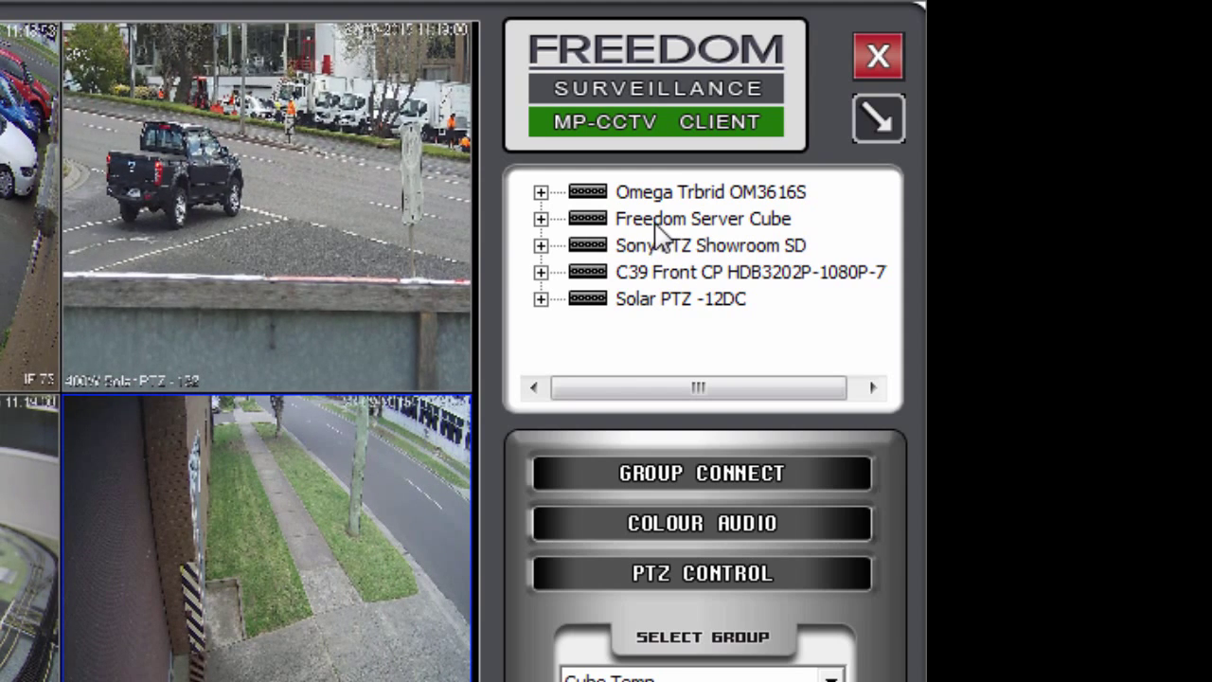
right_click(655, 227)
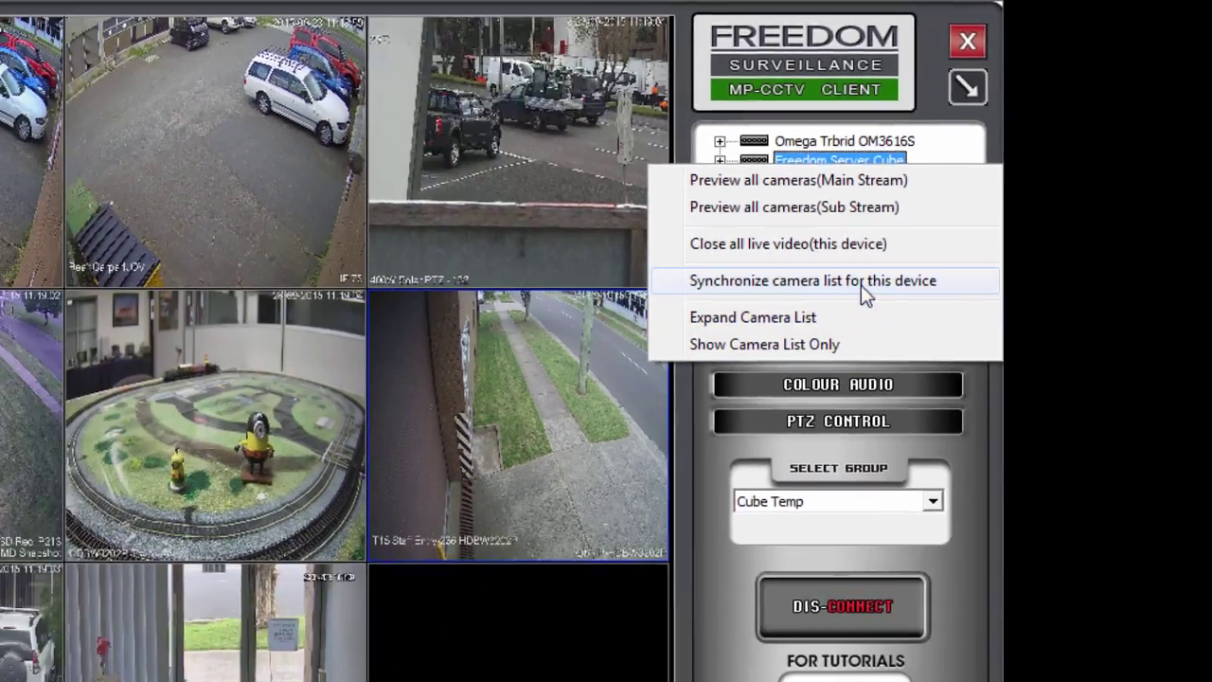
click(861, 285)
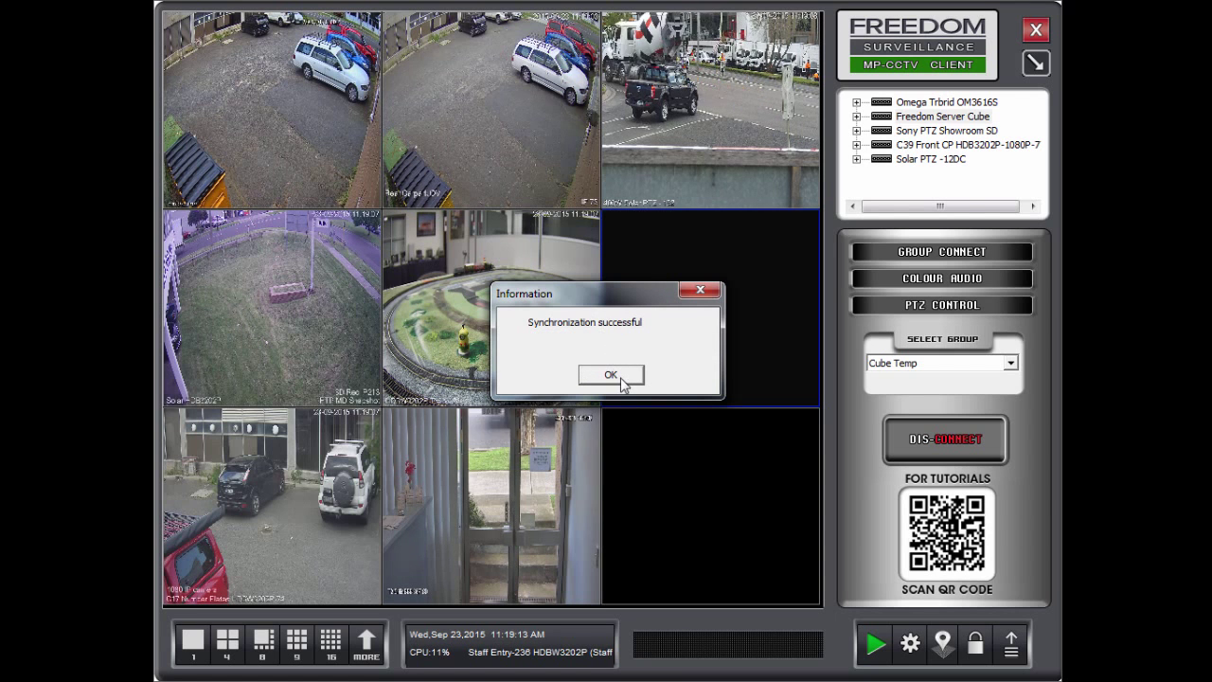
click(625, 379)
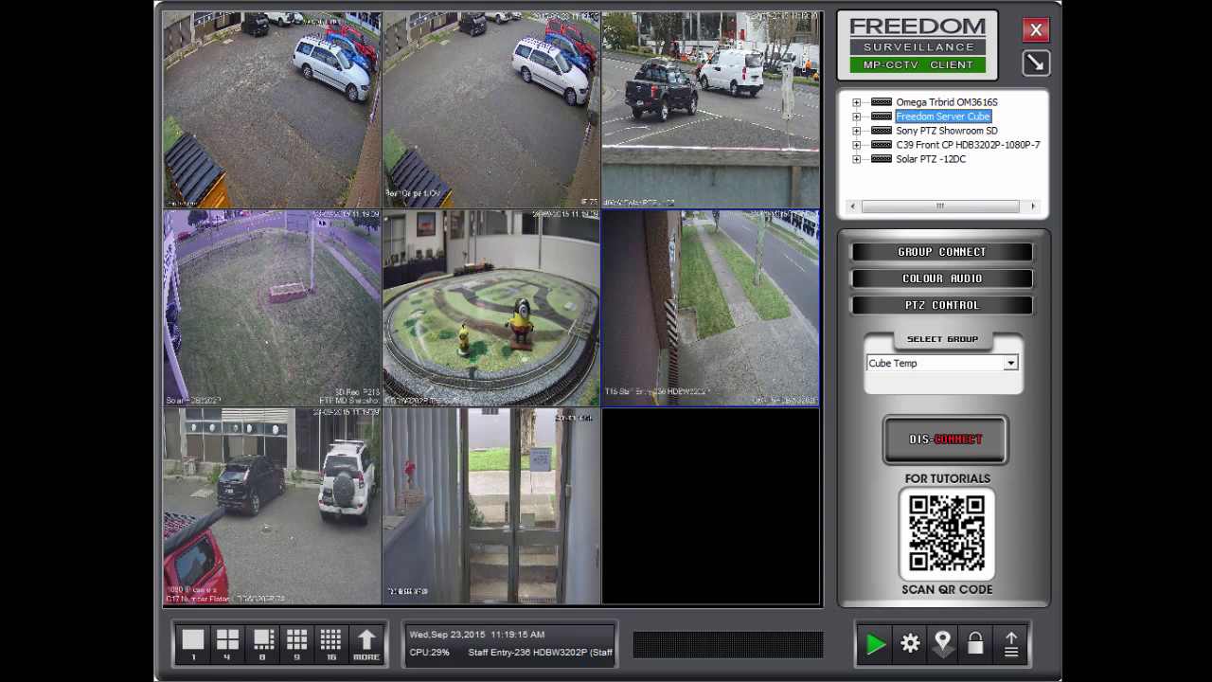